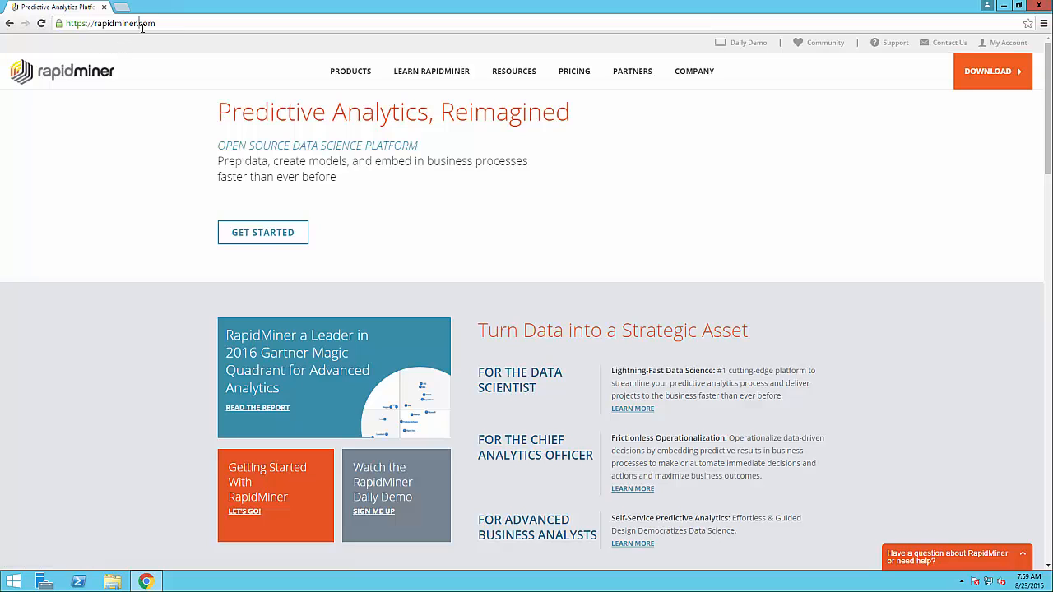
Go to the my.rapidminer.com Downloads page listing Studio, Server and Radoop 7.2
{"action": "left_click", "coordinate": [142, 25]}
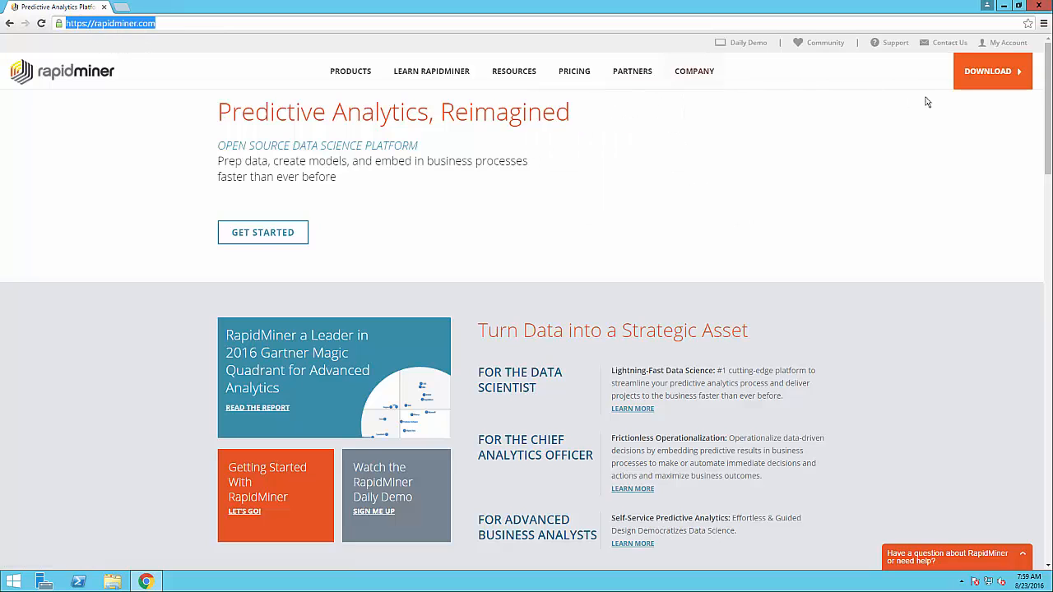
{"action": "left_click", "coordinate": [970, 82]}
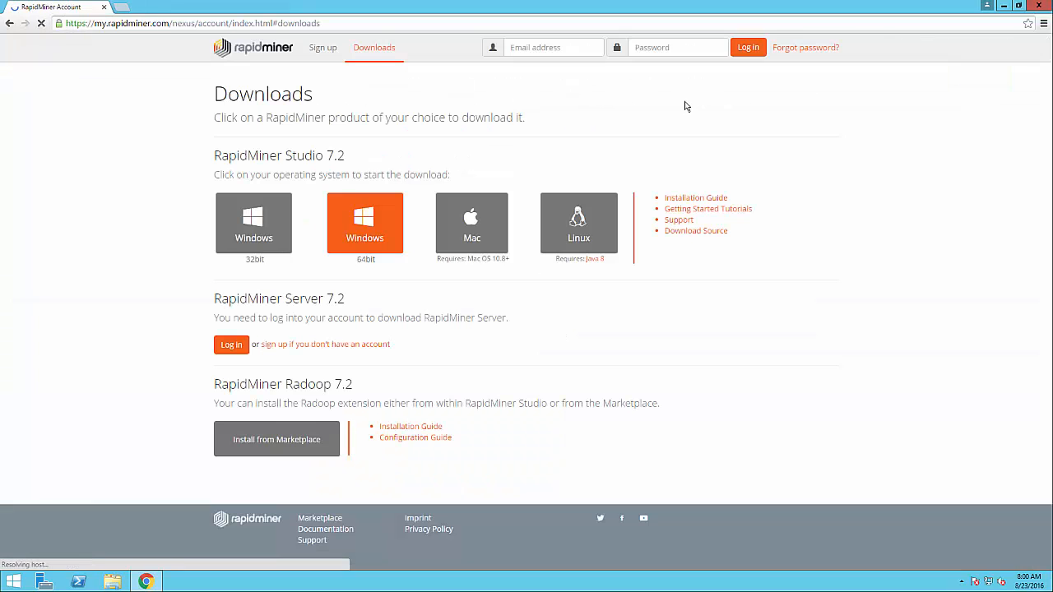
{"action": "left_click", "coordinate": [537, 47]}
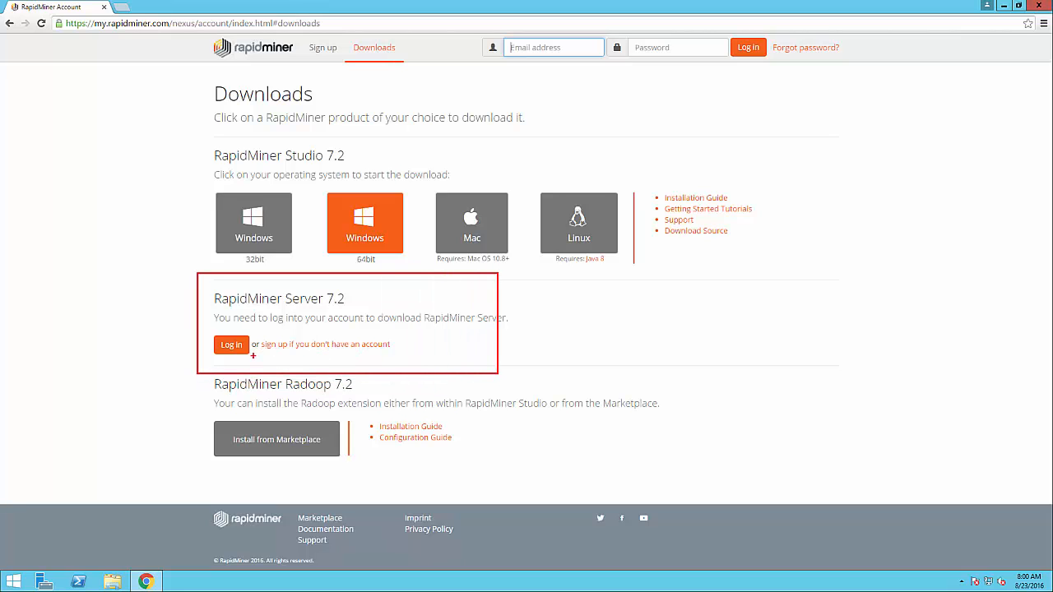
{"action": "left_click_drag", "start_coordinate": [254, 356], "coordinate": [293, 356]}
Log in to the RapidMiner account with the suggested e-mail and saved password
{"action": "key", "text": "Escape"}
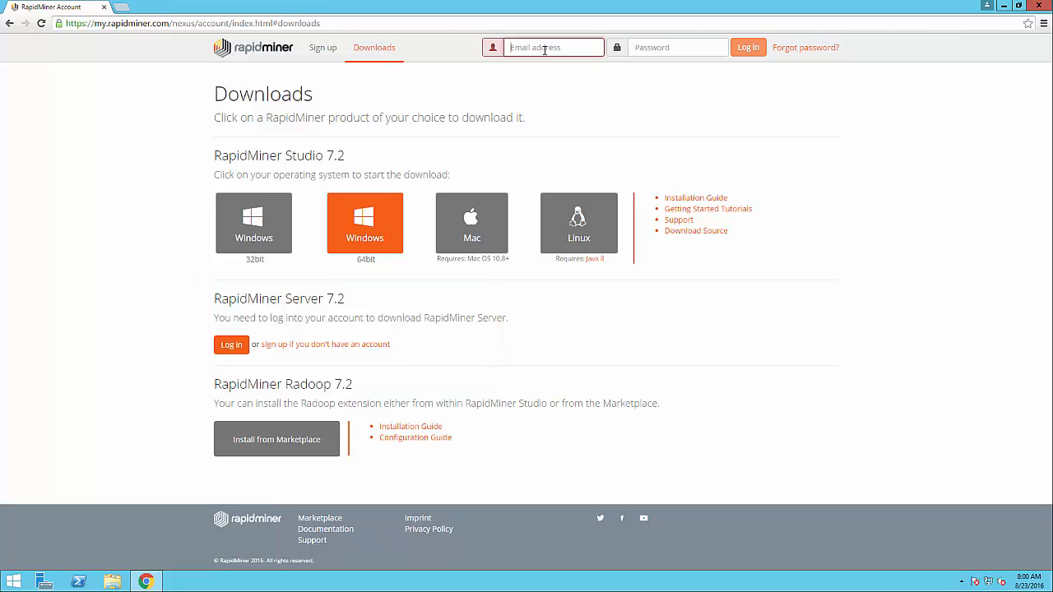
{"action": "left_click", "coordinate": [544, 48]}
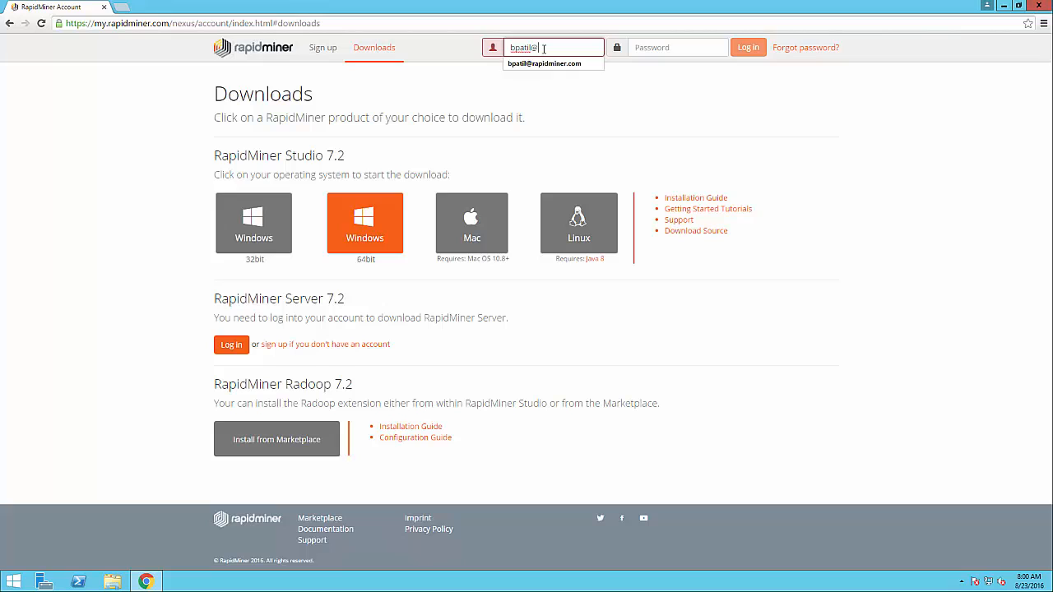
{"action": "key", "text": "Down"}
{"action": "key", "text": "Tab"}
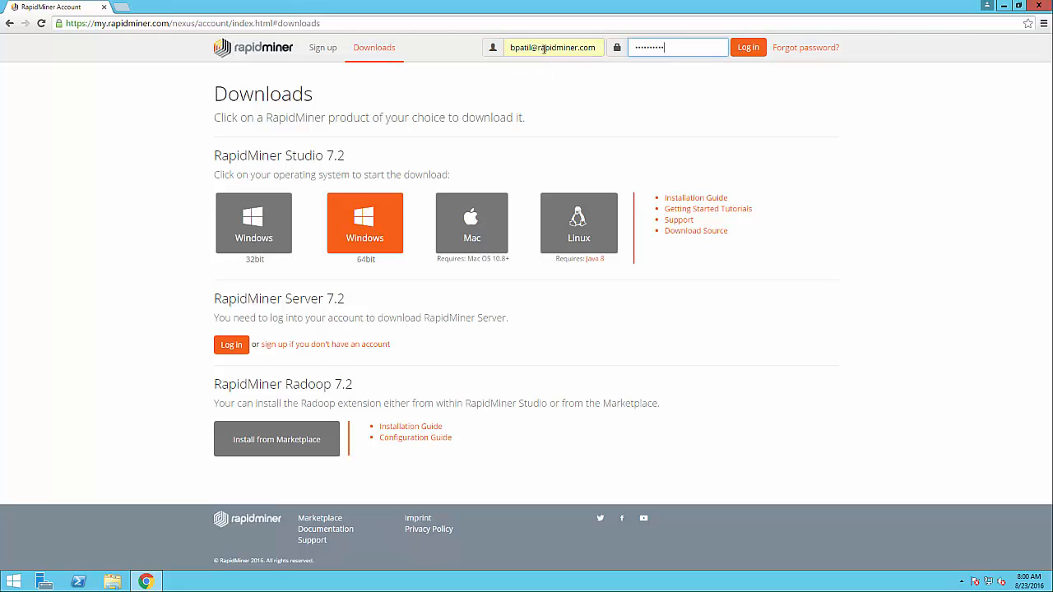
{"action": "left_click", "coordinate": [755, 46]}
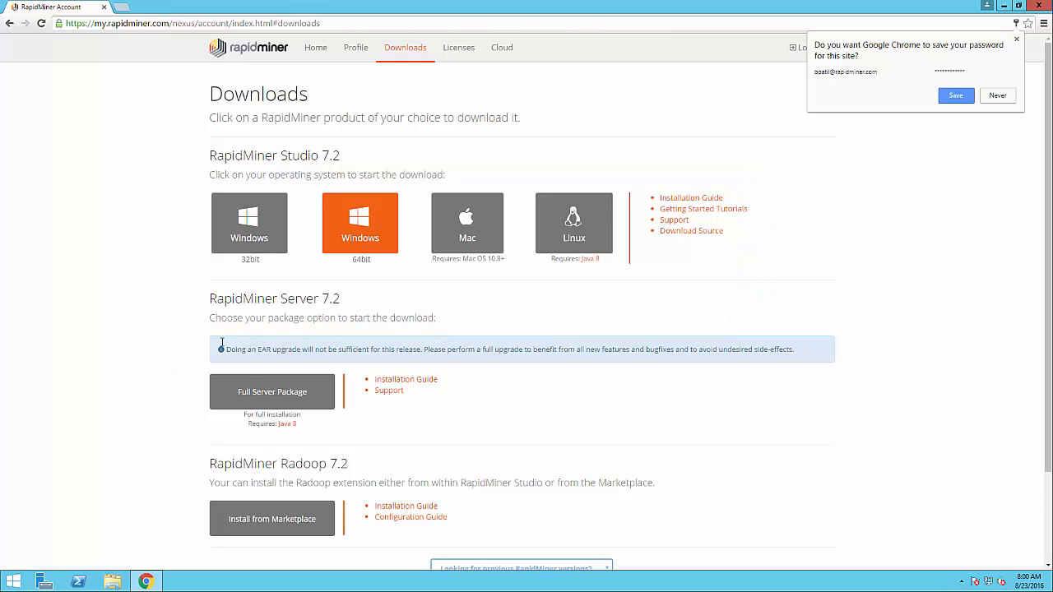
{"action": "scroll", "coordinate": [251, 374], "scroll_direction": "down", "scroll_amount": 2}
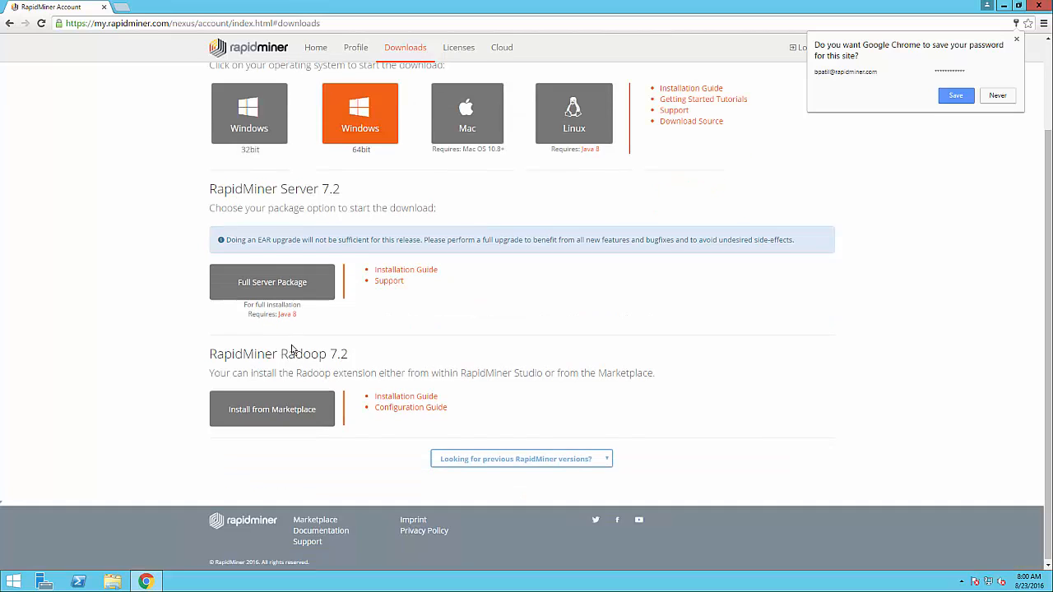
Download the Server 7.2 Full Server Package after accepting the EULA, then open the installation guide
{"action": "left_click", "coordinate": [987, 102]}
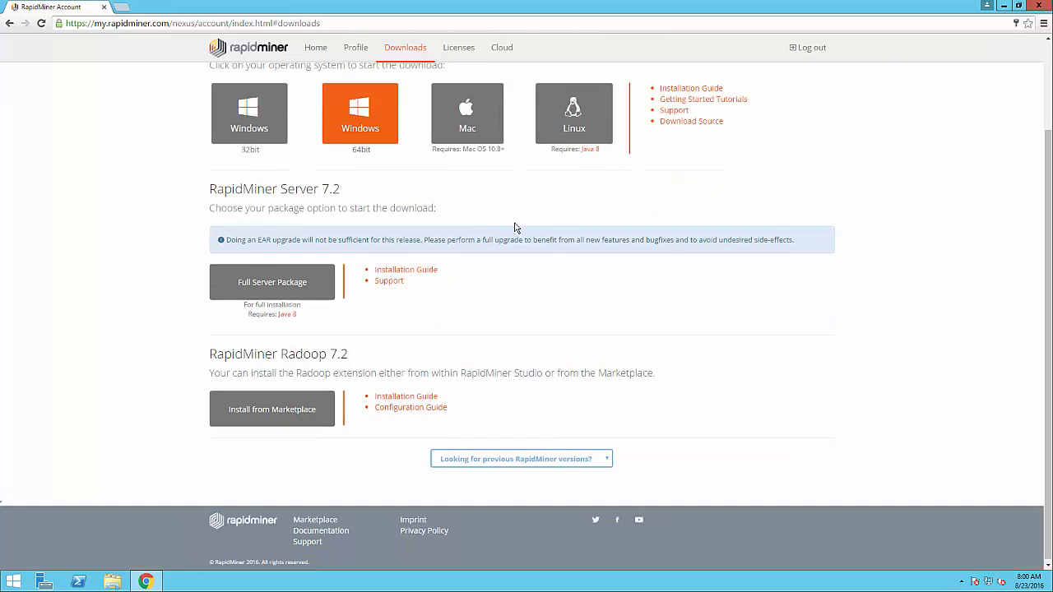
{"action": "left_click", "coordinate": [246, 282]}
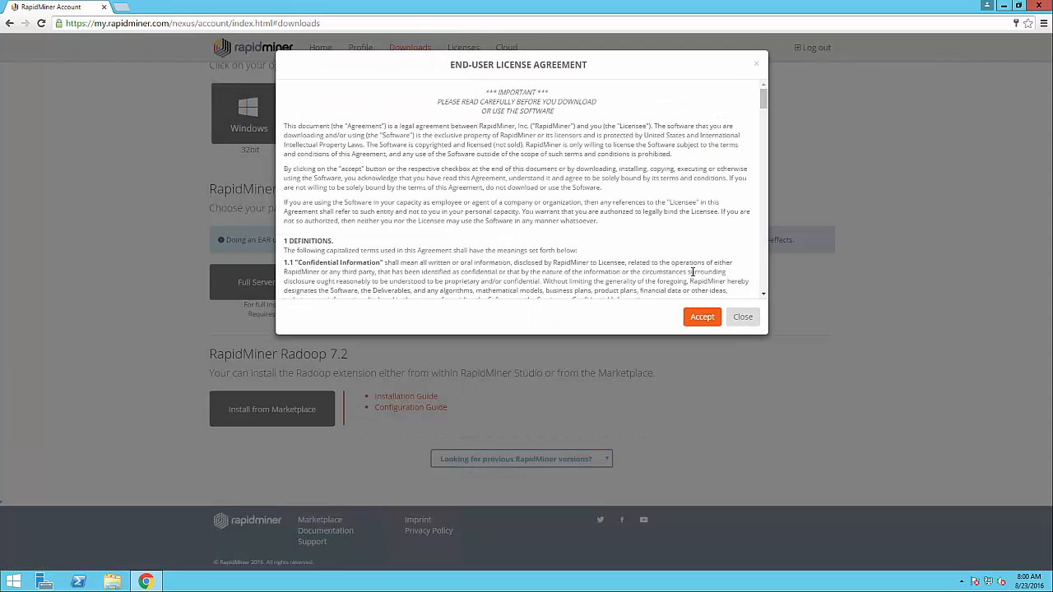
{"action": "scroll", "coordinate": [682, 280], "scroll_direction": "down", "scroll_amount": 5}
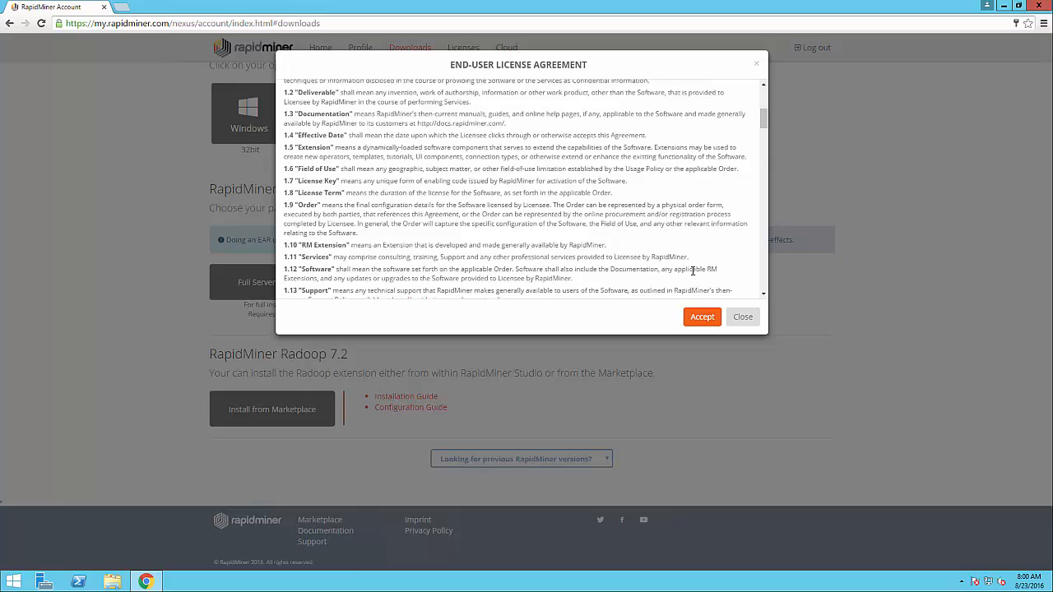
{"action": "left_click", "coordinate": [703, 319]}
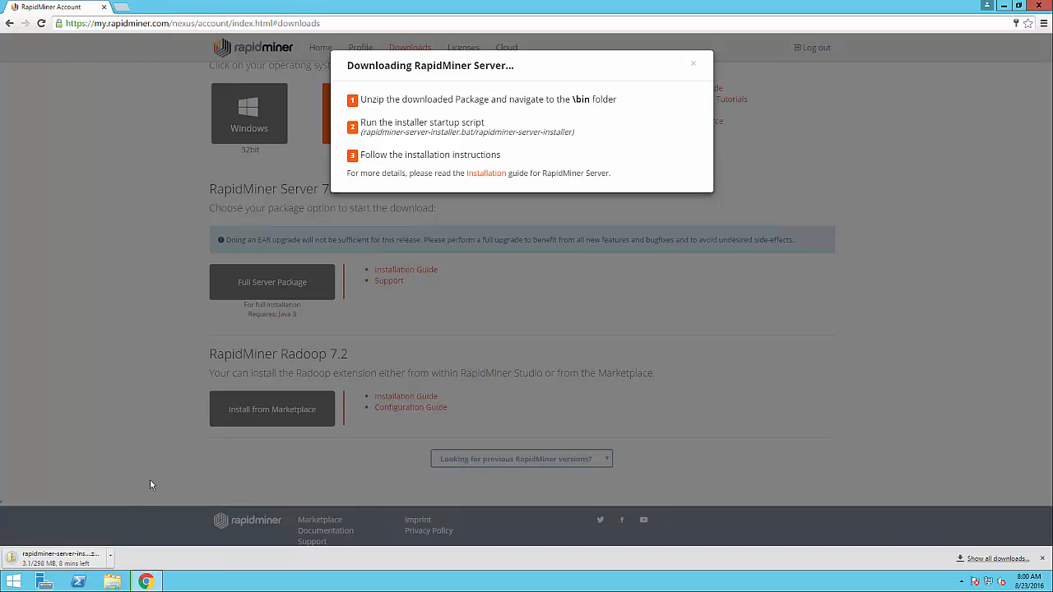
{"action": "left_click", "coordinate": [486, 174]}
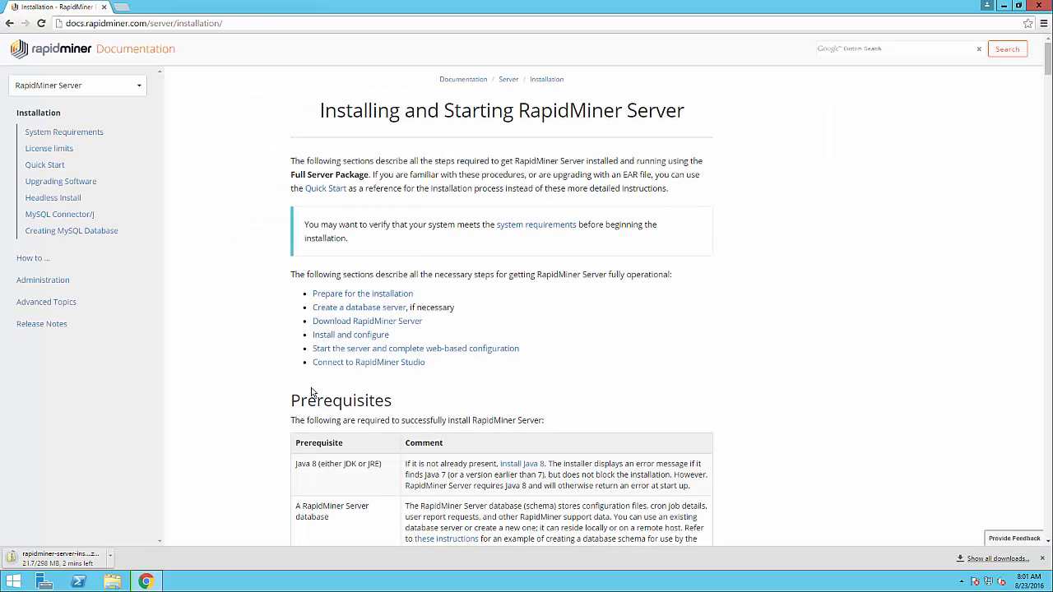
Open the 'install Java 8' prerequisite link in a new tab to reach Oracle's JRE 8 downloads
{"action": "scroll", "coordinate": [344, 436], "scroll_direction": "down", "scroll_amount": 2}
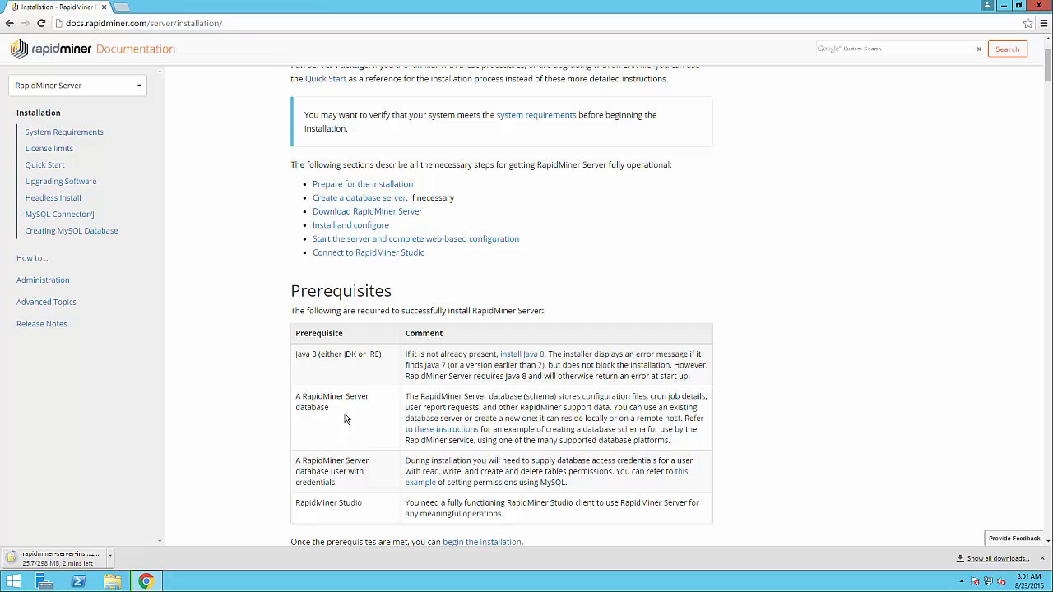
{"action": "scroll", "coordinate": [344, 419], "scroll_direction": "down", "scroll_amount": 1}
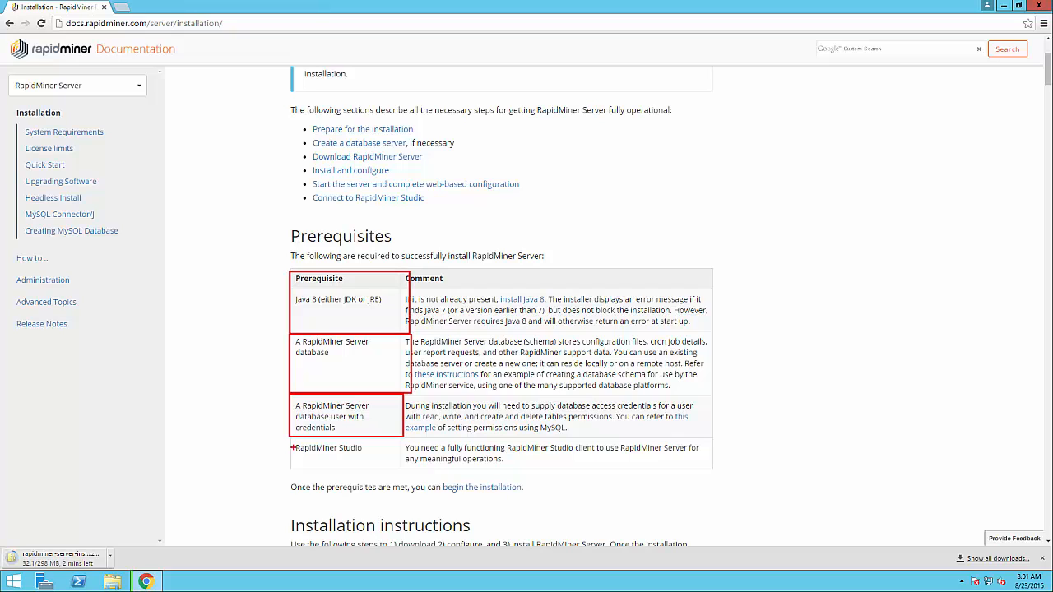
{"action": "key", "text": "Escape"}
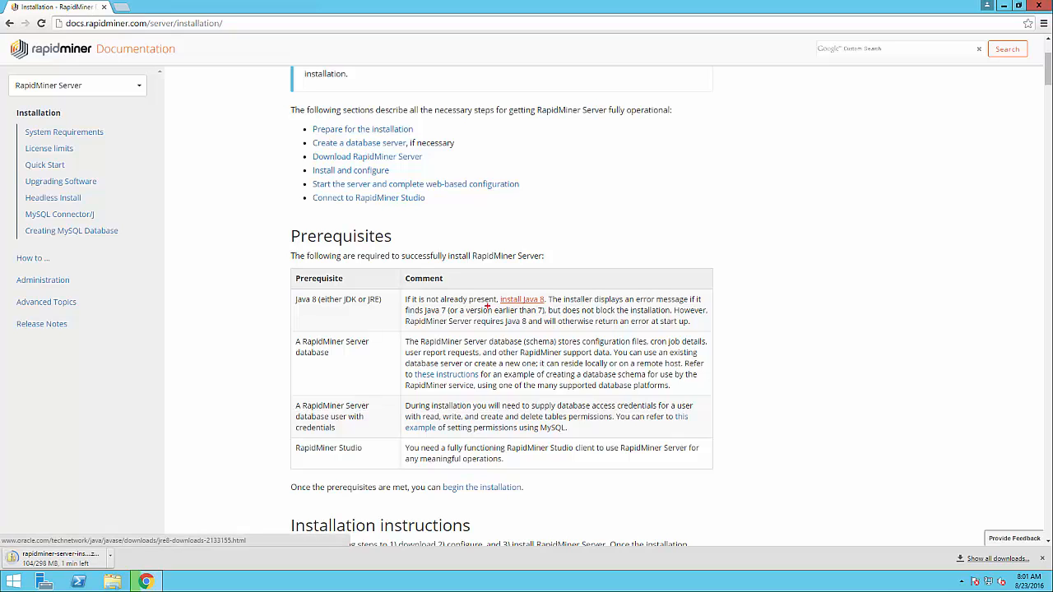
{"action": "left_click_drag", "start_coordinate": [486, 306], "coordinate": [533, 311]}
{"action": "key", "text": "Escape"}
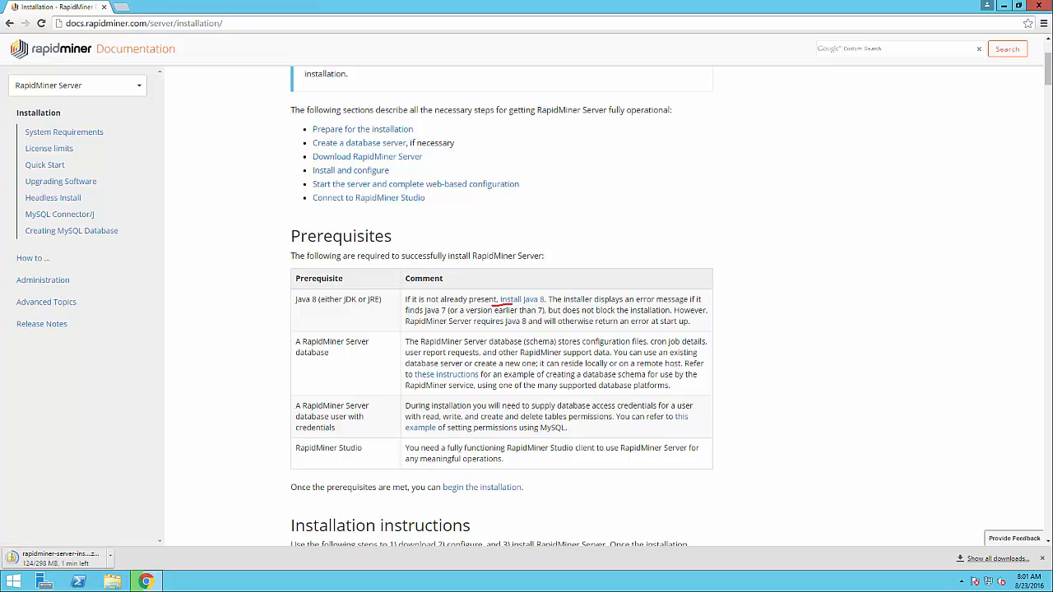
{"action": "right_click", "coordinate": [522, 303]}
{"action": "left_click", "coordinate": [543, 307]}
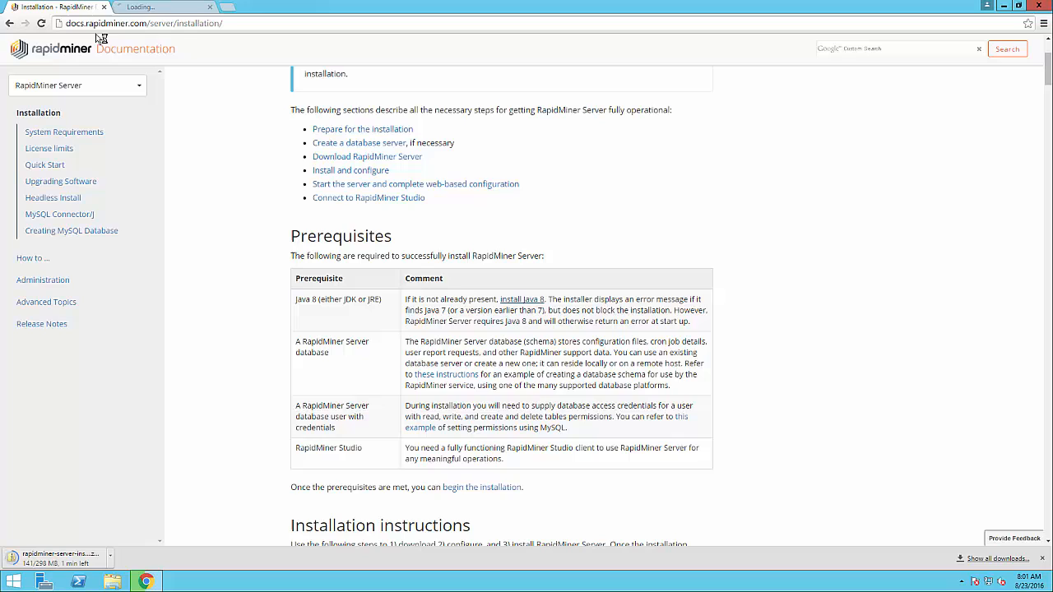
{"action": "left_click", "coordinate": [142, 9]}
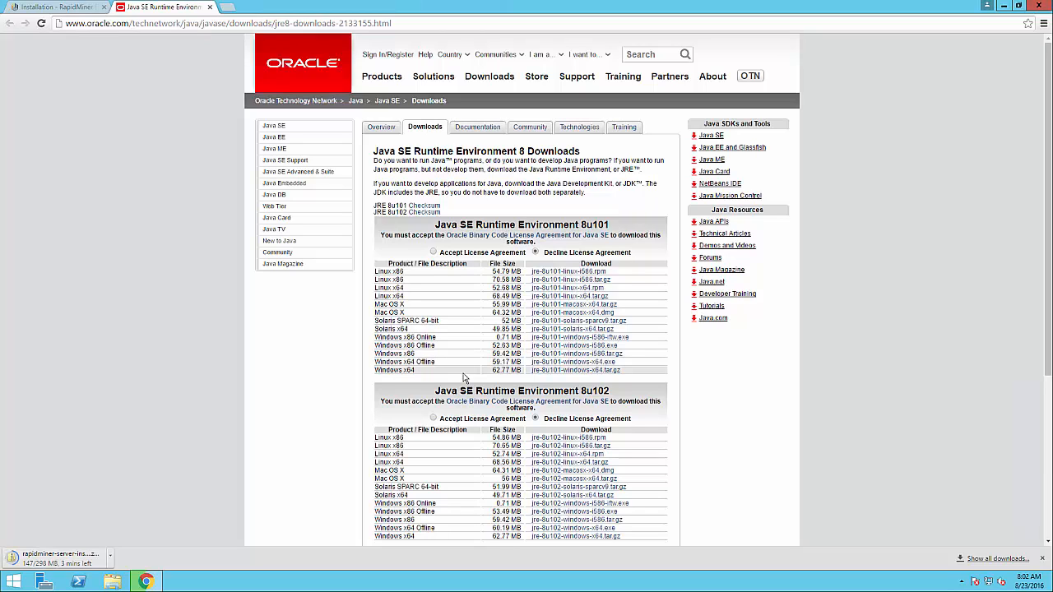
Accept the Java SE 8u101 licence and download jre-8u101-windows-x64.exe
{"action": "right_click", "coordinate": [566, 363]}
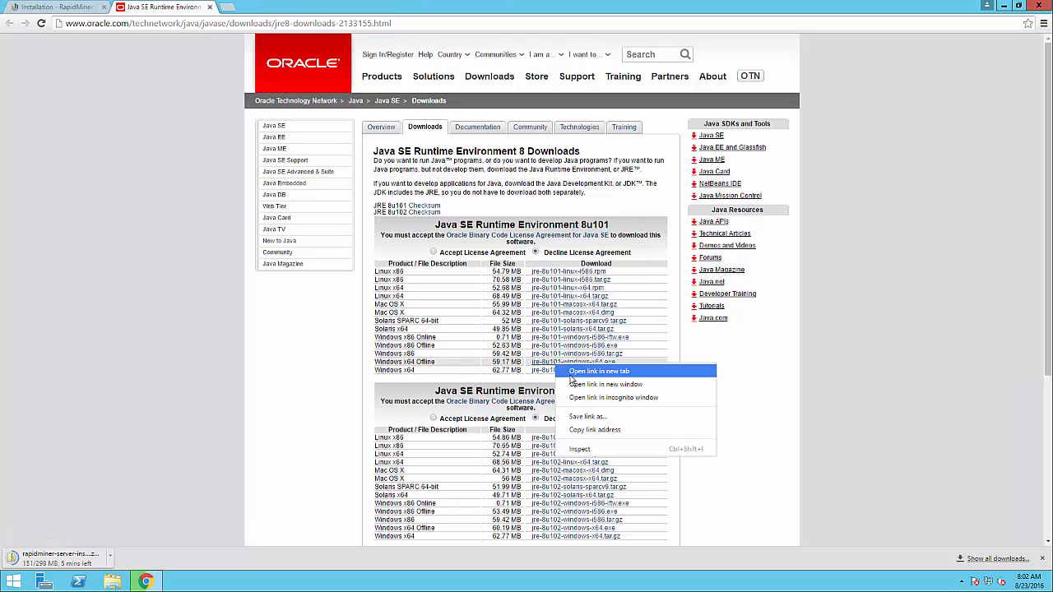
{"action": "left_click", "coordinate": [573, 373]}
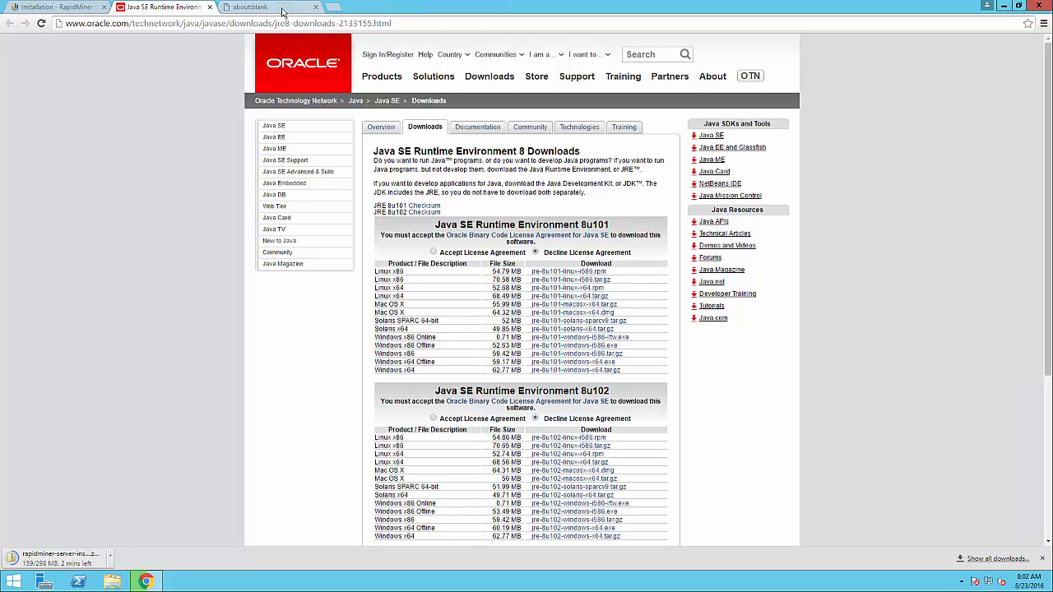
{"action": "left_click", "coordinate": [282, 11]}
{"action": "left_click", "coordinate": [175, 15]}
{"action": "left_click", "coordinate": [434, 253]}
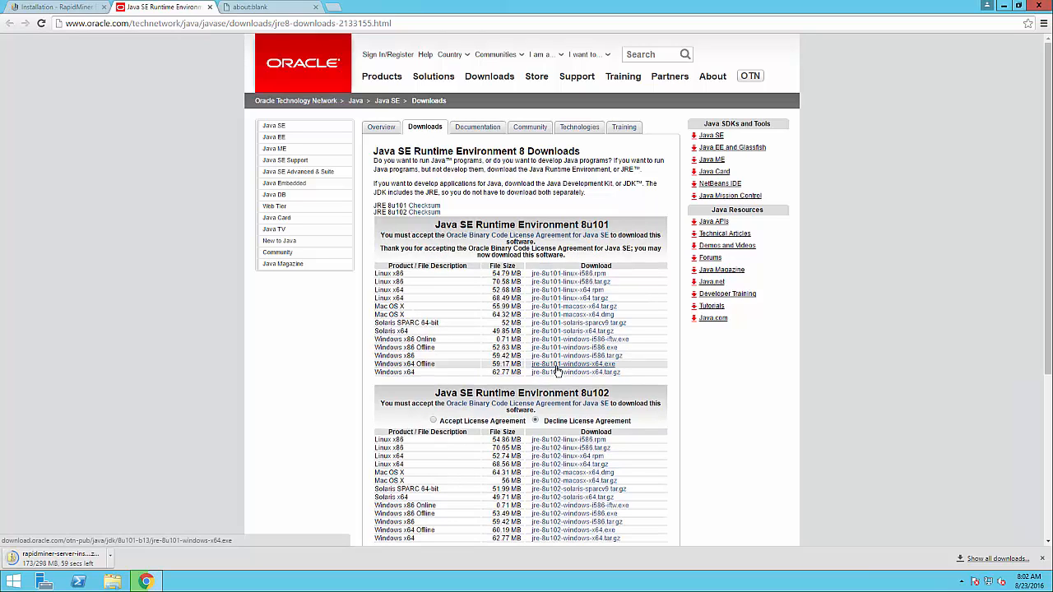
{"action": "right_click", "coordinate": [555, 366]}
{"action": "left_click", "coordinate": [572, 374]}
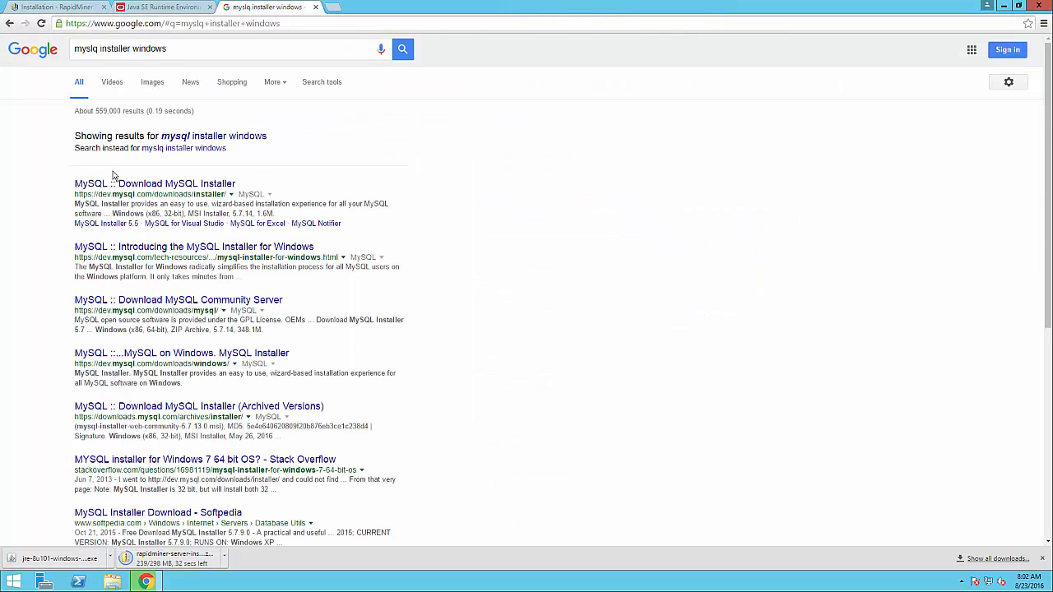
Download the 381.4M mysql-installer-community-5.7.14.0.msi without logging in, then return to the RapidMiner guide
{"action": "left_click", "coordinate": [116, 185]}
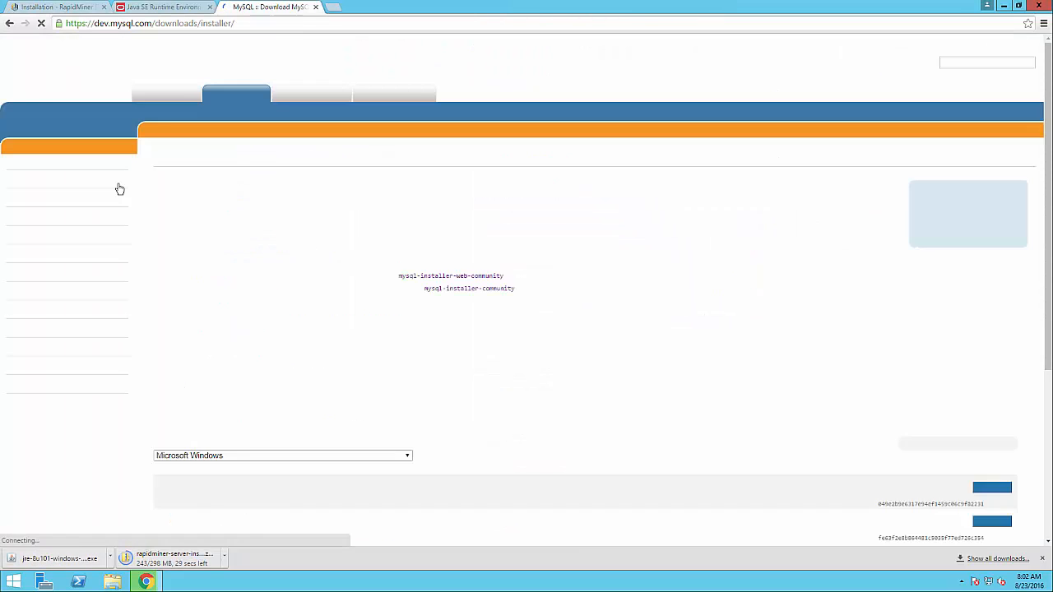
{"action": "scroll", "coordinate": [348, 442], "scroll_direction": "down", "scroll_amount": 1}
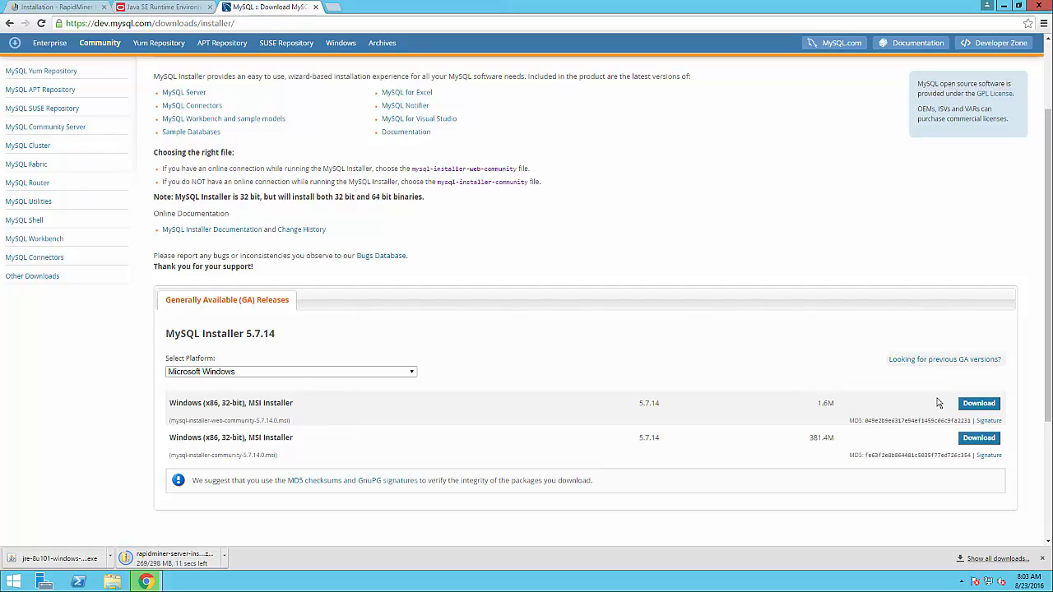
{"action": "left_click", "coordinate": [966, 440]}
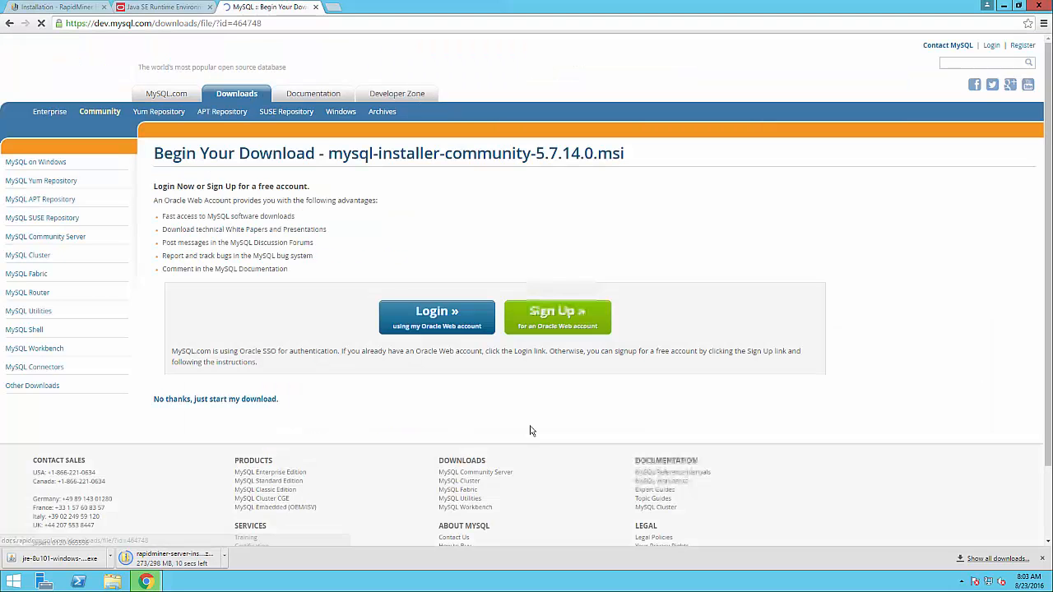
{"action": "left_click", "coordinate": [239, 400]}
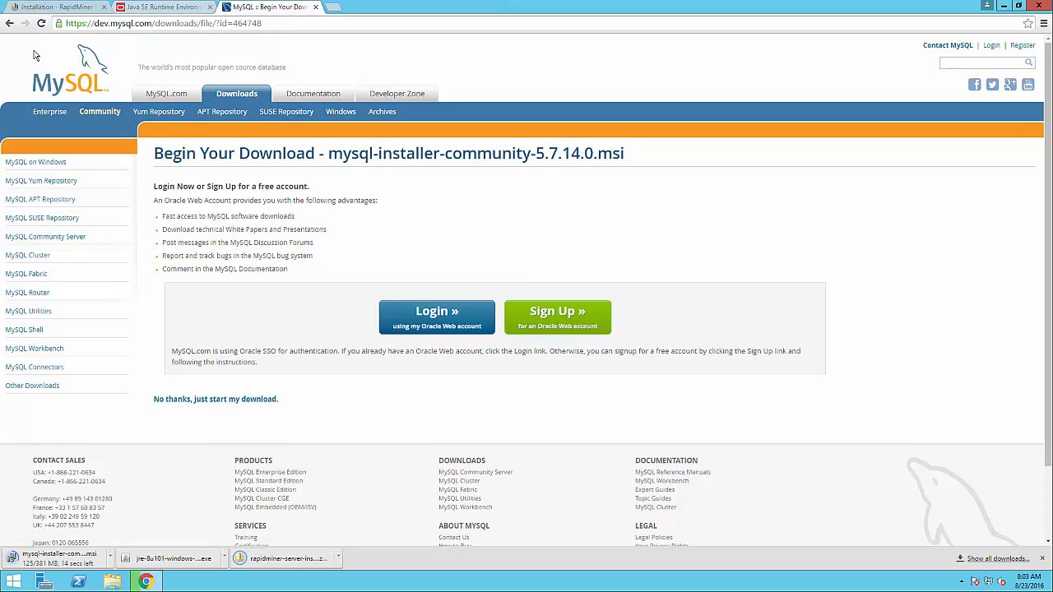
{"action": "left_click", "coordinate": [49, 7]}
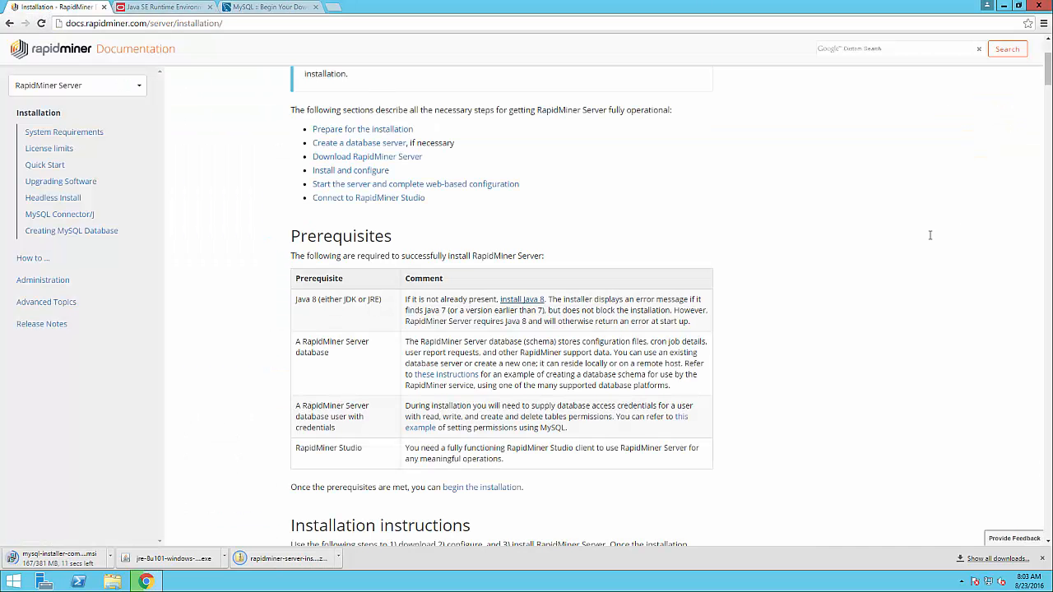
From my.rapidminer.com Downloads, get RapidMiner Studio 7.2 for Windows 64bit and close the popup
{"action": "scroll", "coordinate": [789, 323], "scroll_direction": "up", "scroll_amount": 2}
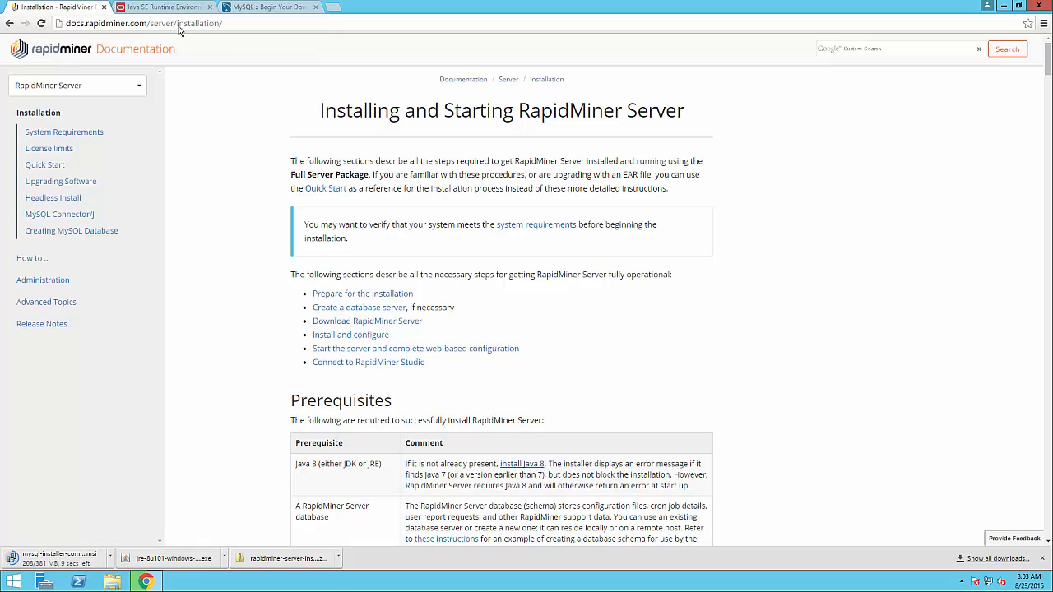
{"action": "left_click", "coordinate": [333, 7]}
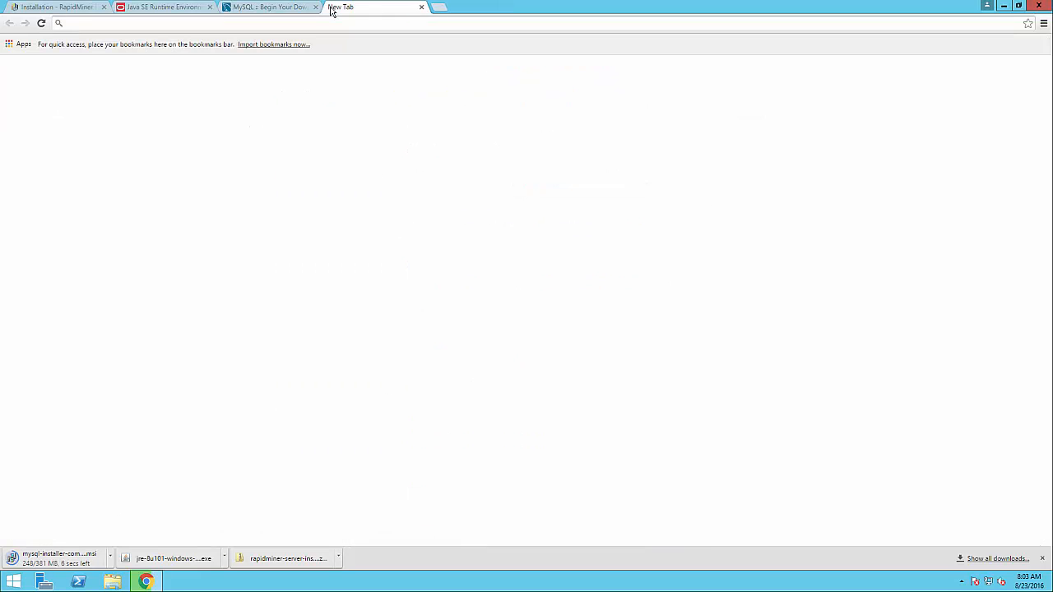
{"action": "type", "text": "my"}
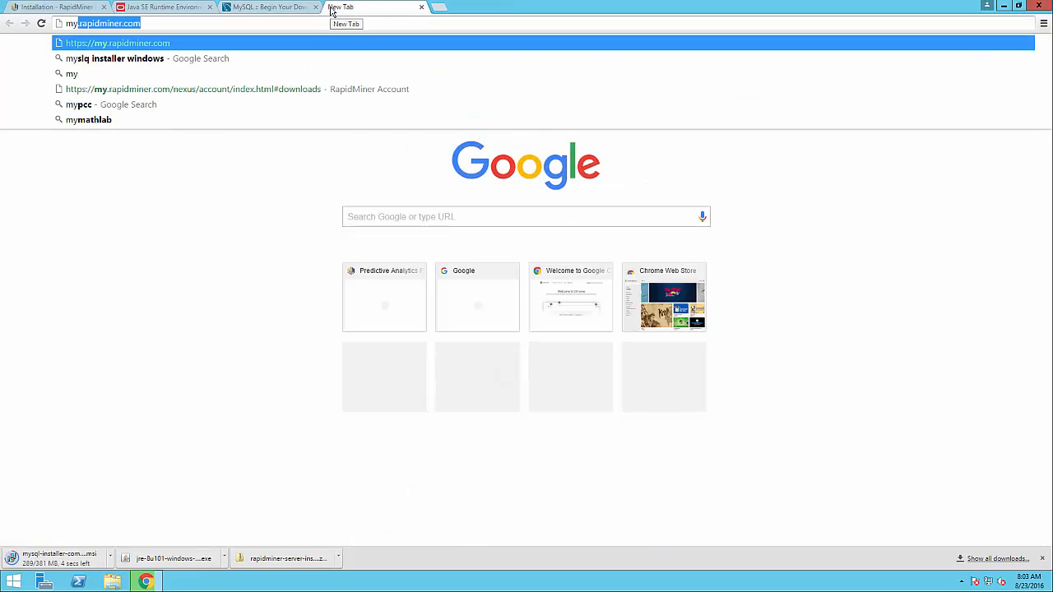
{"action": "type", "text": ".rapidm"}
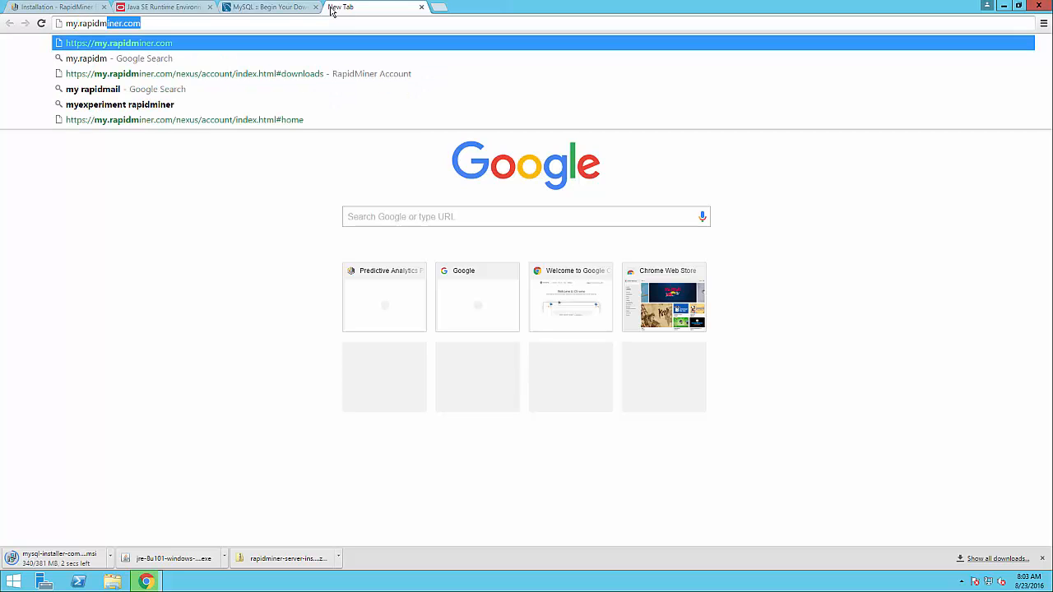
{"action": "type", "text": "iner.c"}
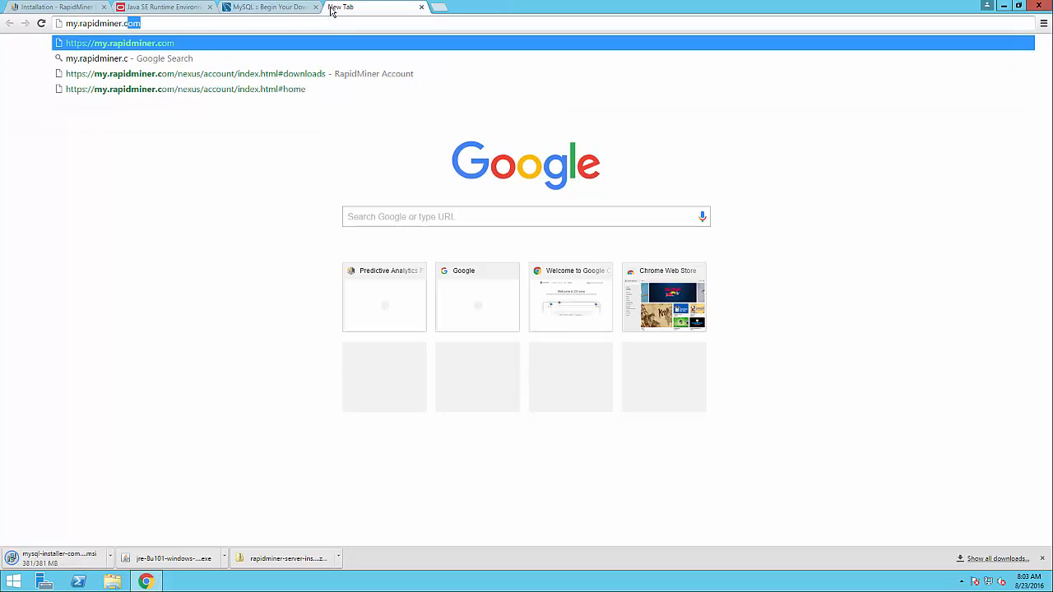
{"action": "key", "text": "Return"}
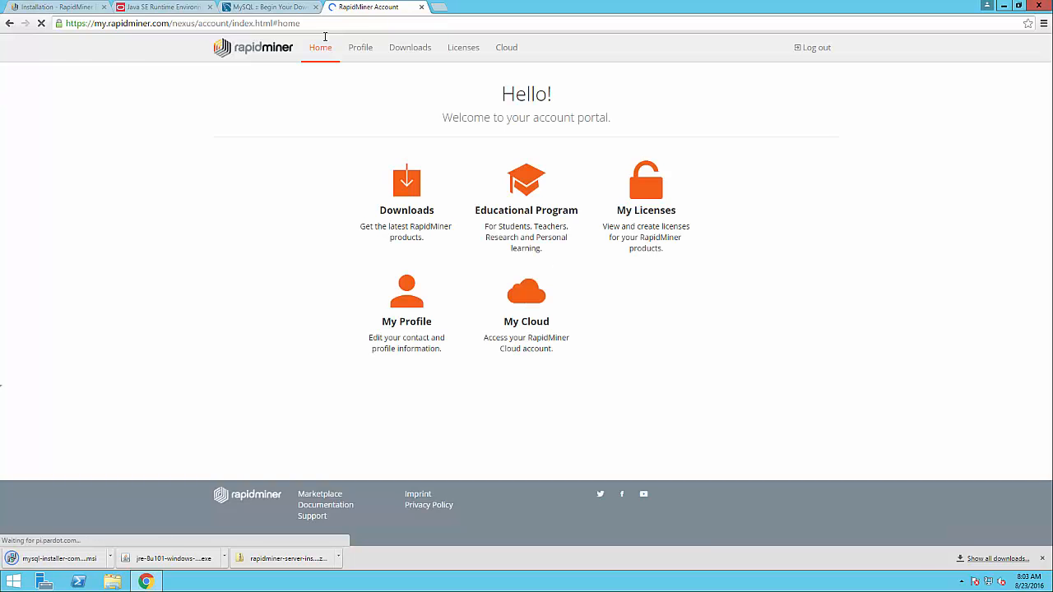
{"action": "left_click", "coordinate": [414, 195]}
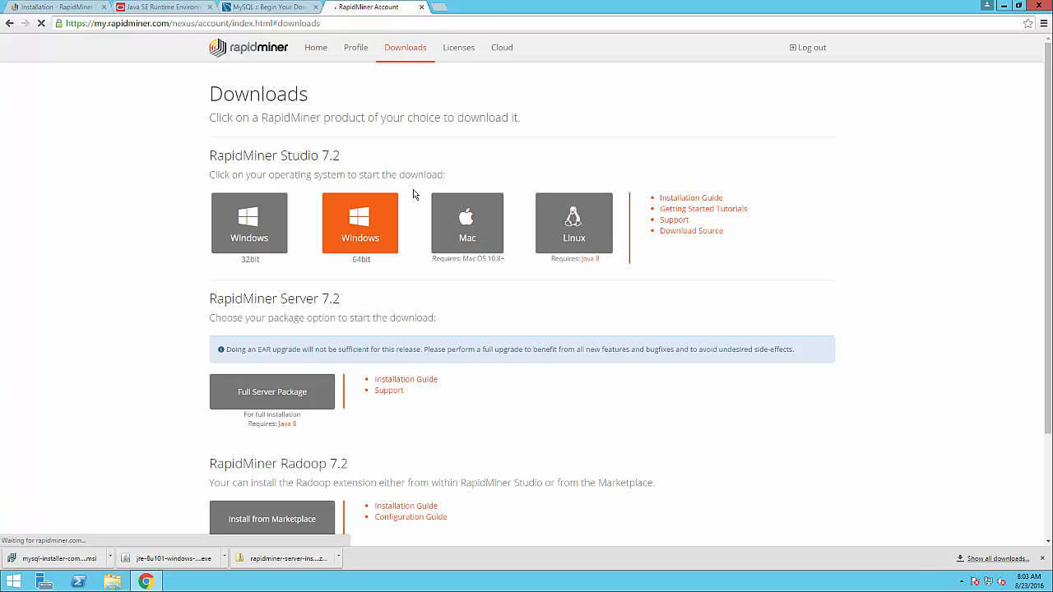
{"action": "left_click", "coordinate": [368, 240]}
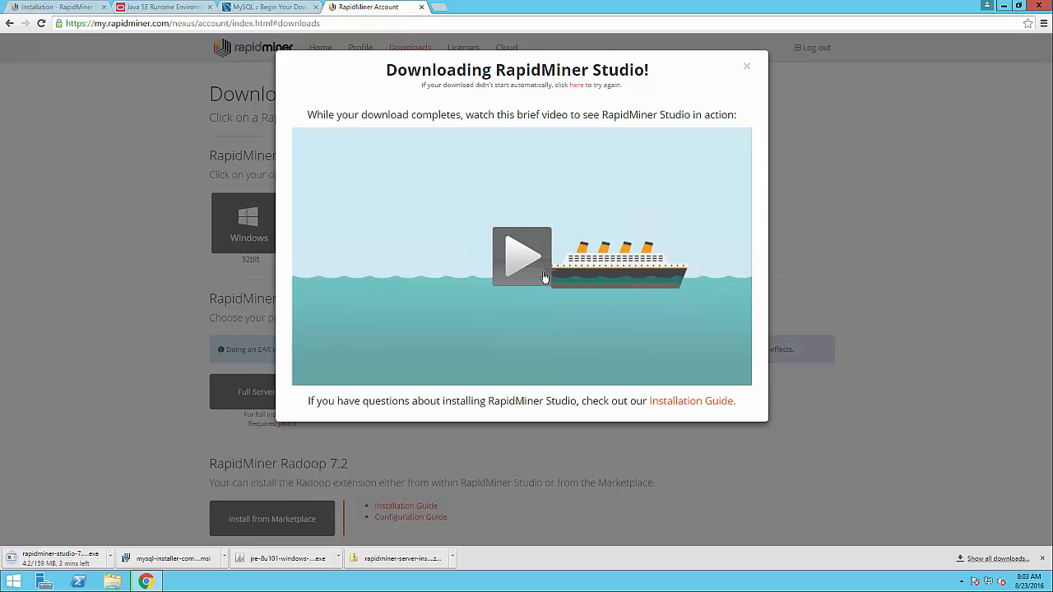
{"action": "left_click", "coordinate": [745, 66]}
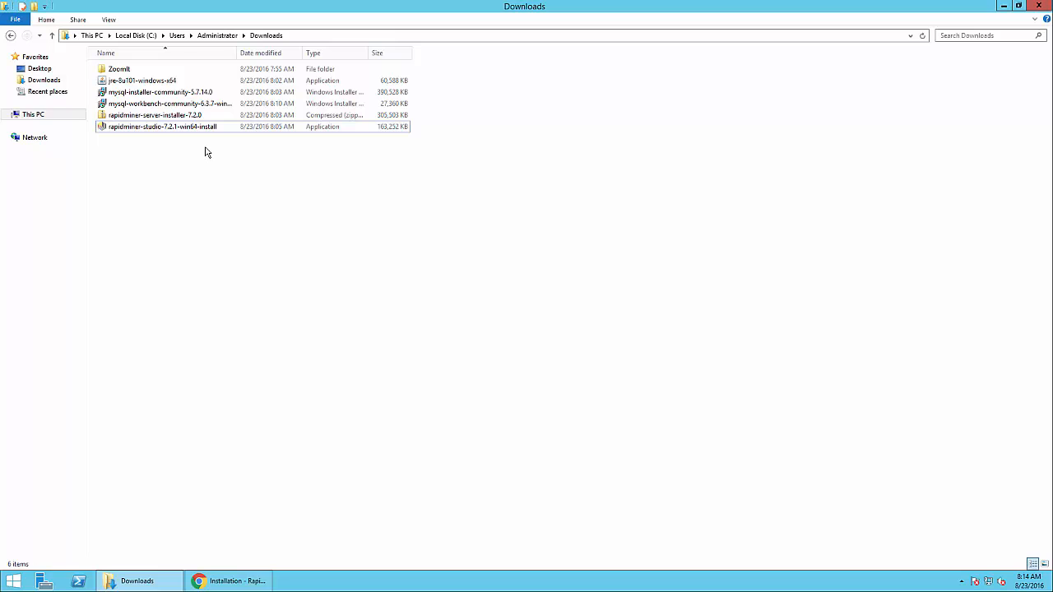
Run jre-8u101-windows-x64 as administrator and install Java 8u101 through to completion
{"action": "left_click", "coordinate": [136, 82]}
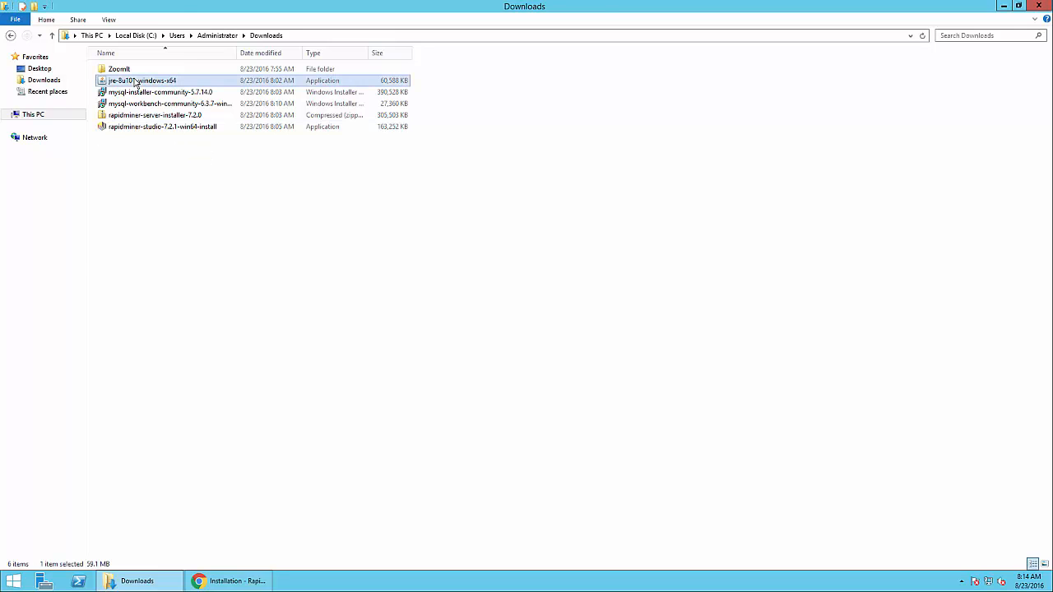
{"action": "right_click", "coordinate": [136, 81]}
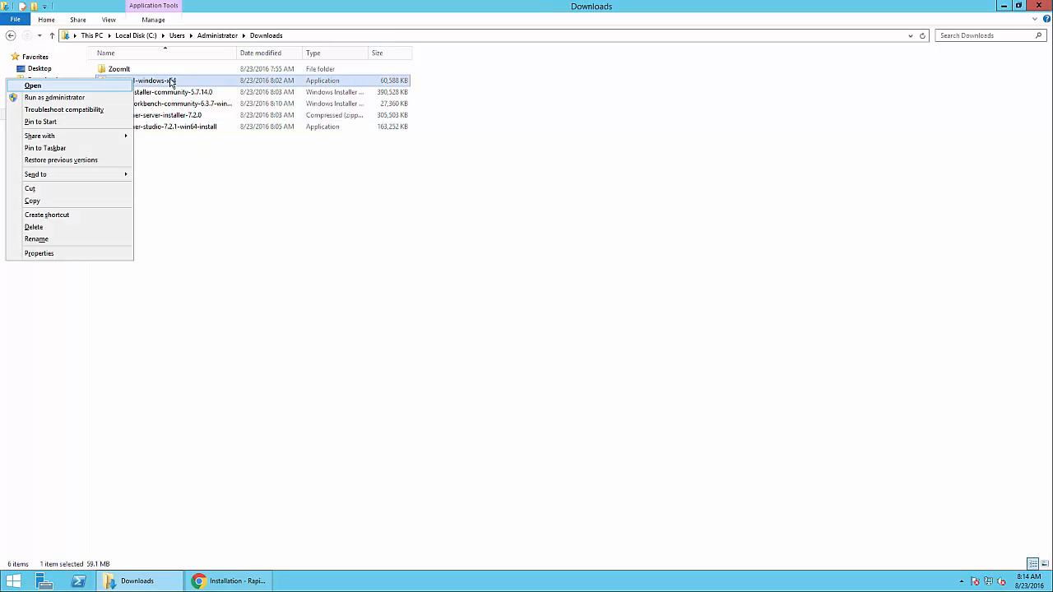
{"action": "left_click", "coordinate": [235, 246]}
{"action": "left_click", "coordinate": [199, 153]}
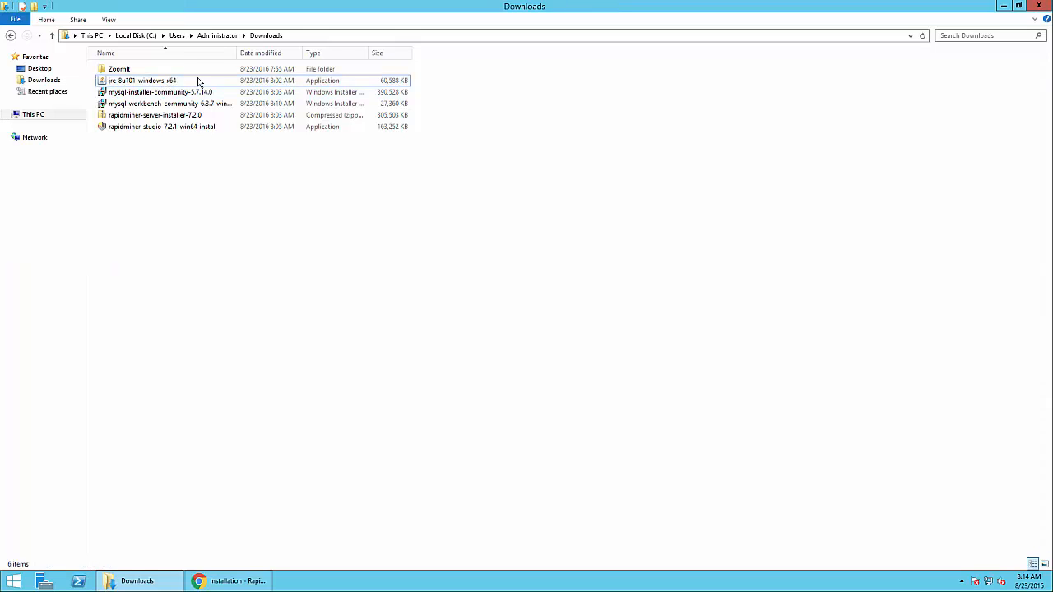
{"action": "left_click", "coordinate": [176, 82]}
{"action": "right_click", "coordinate": [176, 83]}
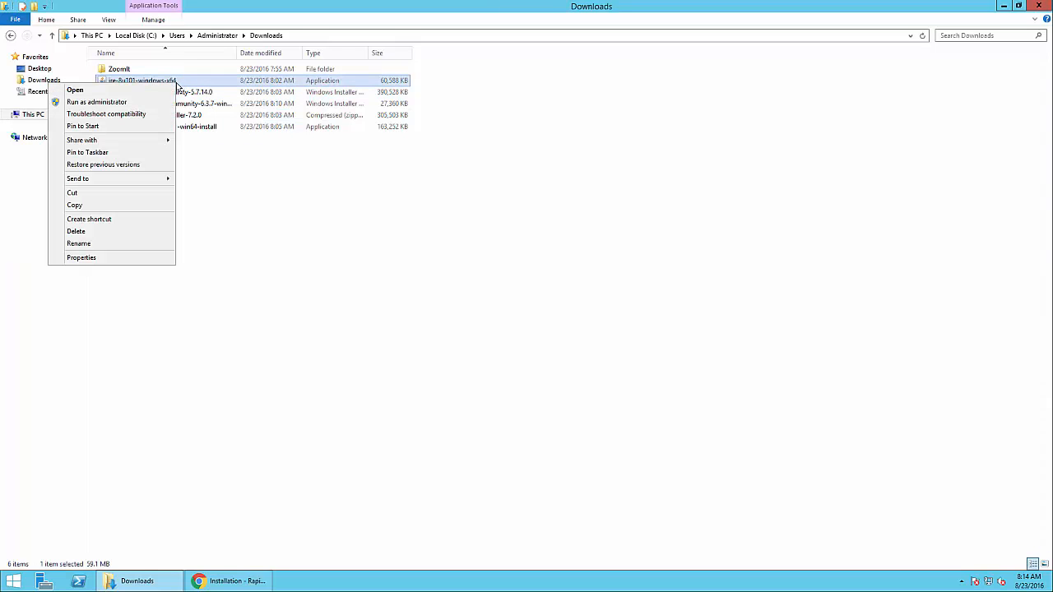
{"action": "left_click", "coordinate": [137, 104]}
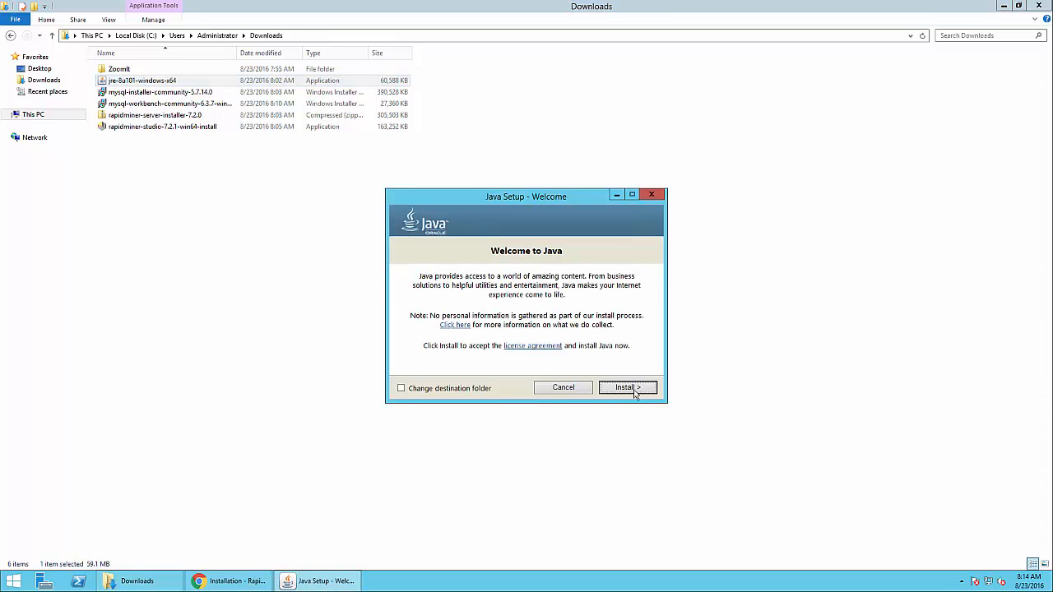
{"action": "left_click", "coordinate": [630, 389]}
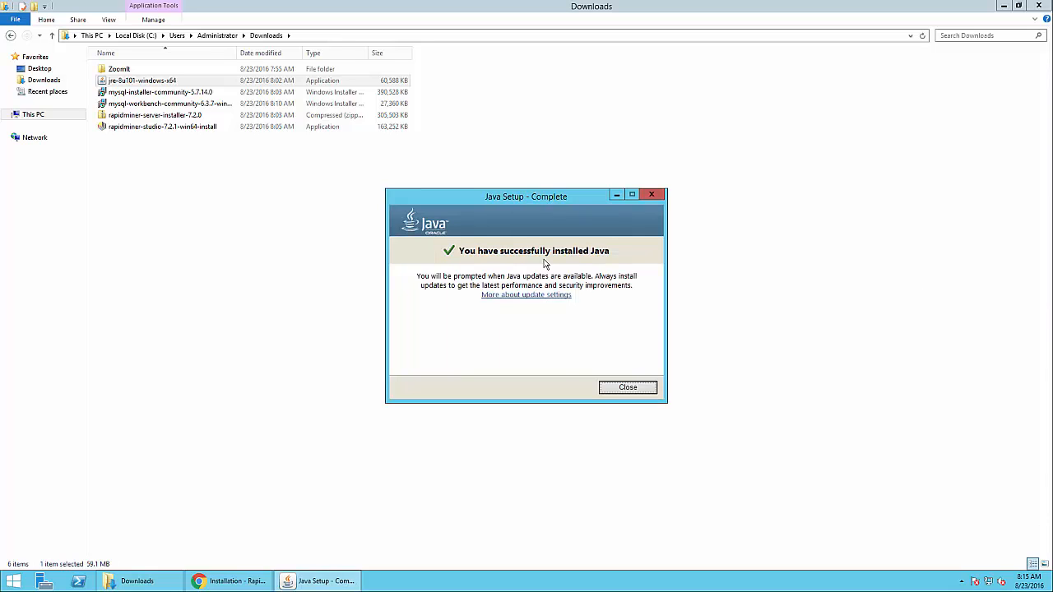
{"action": "left_click", "coordinate": [628, 387]}
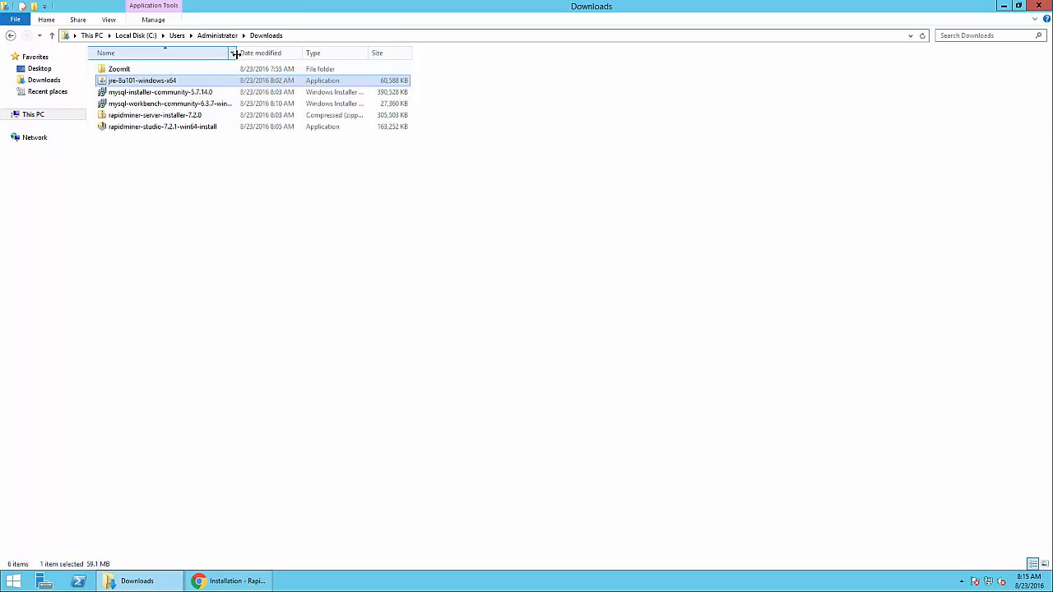
Run the mysql-installer-community-5.7.14.0 package past the security warning and accept its licence terms
{"action": "left_click_drag", "start_coordinate": [238, 53], "coordinate": [275, 53]}
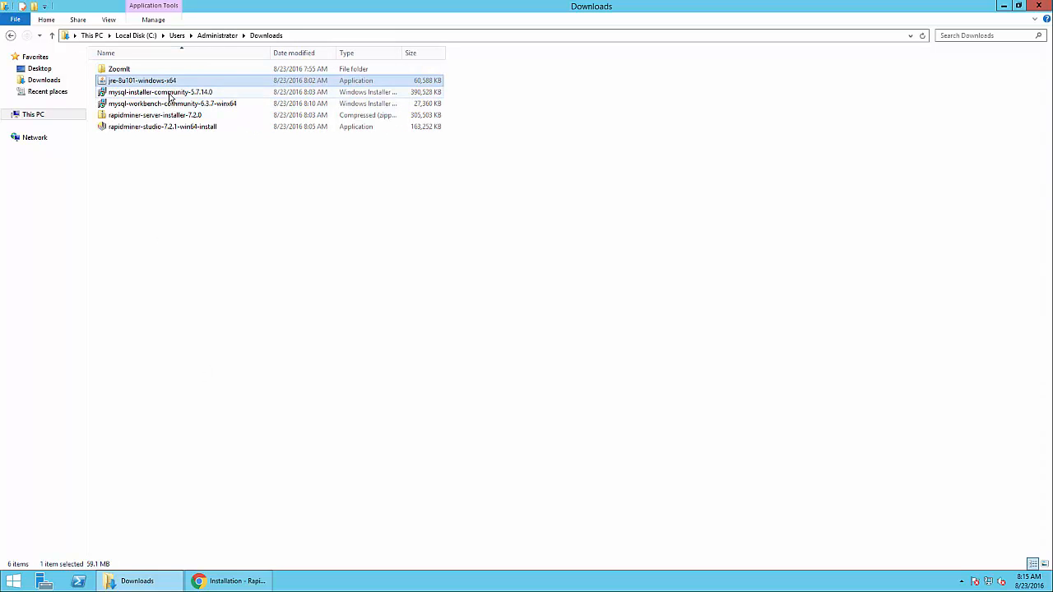
{"action": "right_click", "coordinate": [169, 95]}
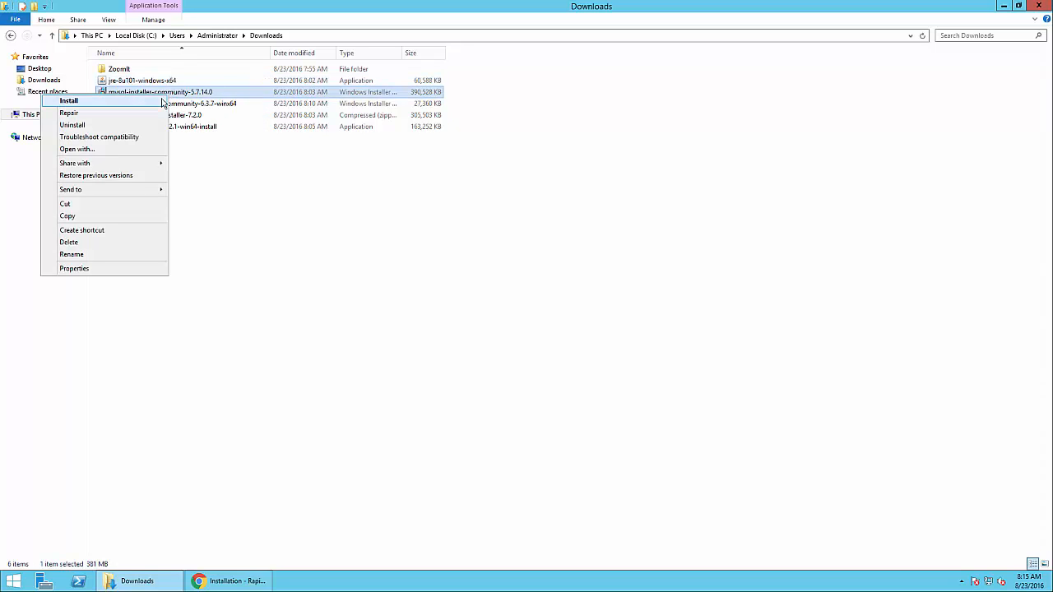
{"action": "left_click", "coordinate": [162, 102]}
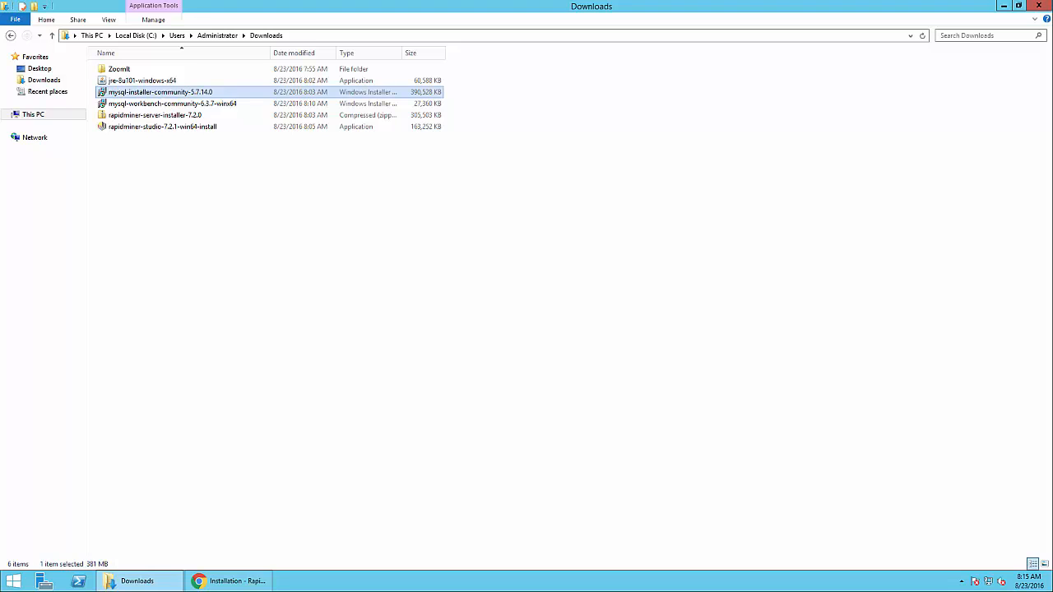
{"action": "left_click", "coordinate": [559, 304]}
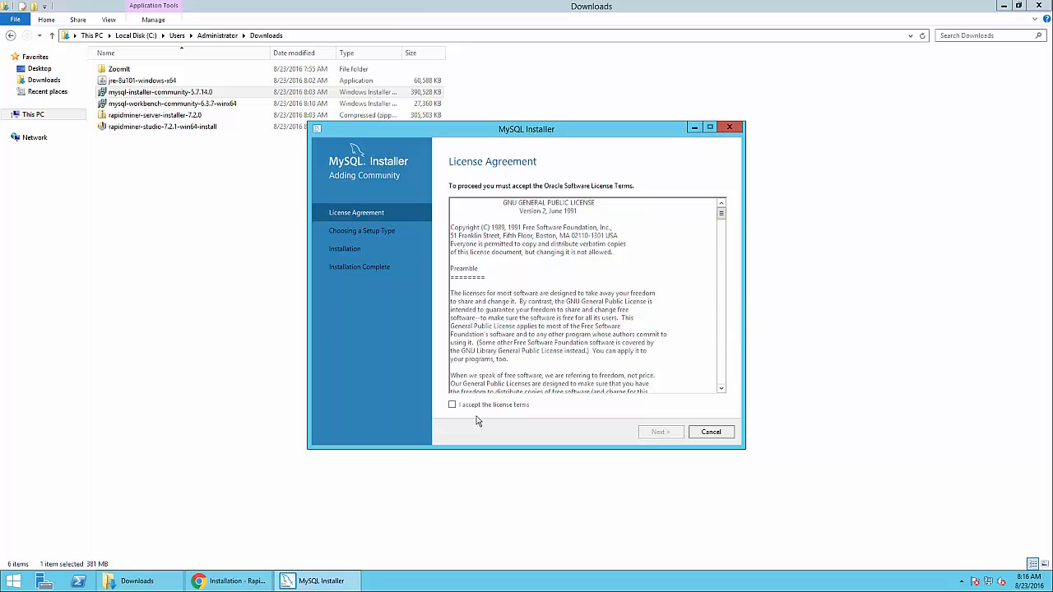
{"action": "left_click", "coordinate": [452, 405]}
Compare the setup types and select Full, covering server, Workbench, connectors and documentation
{"action": "left_click", "coordinate": [657, 436]}
{"action": "left_click", "coordinate": [454, 253]}
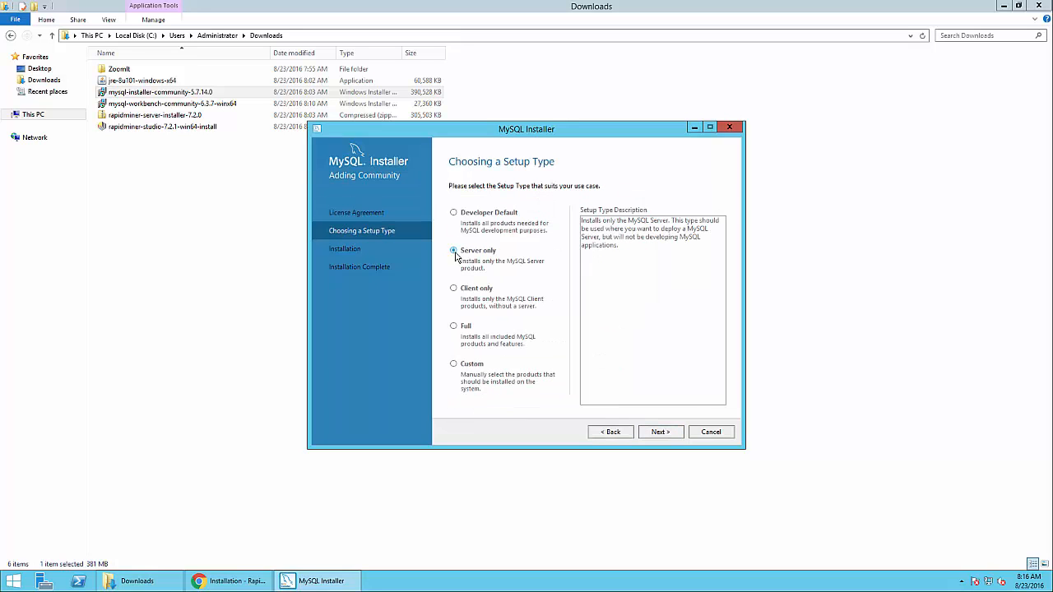
{"action": "left_click", "coordinate": [454, 292]}
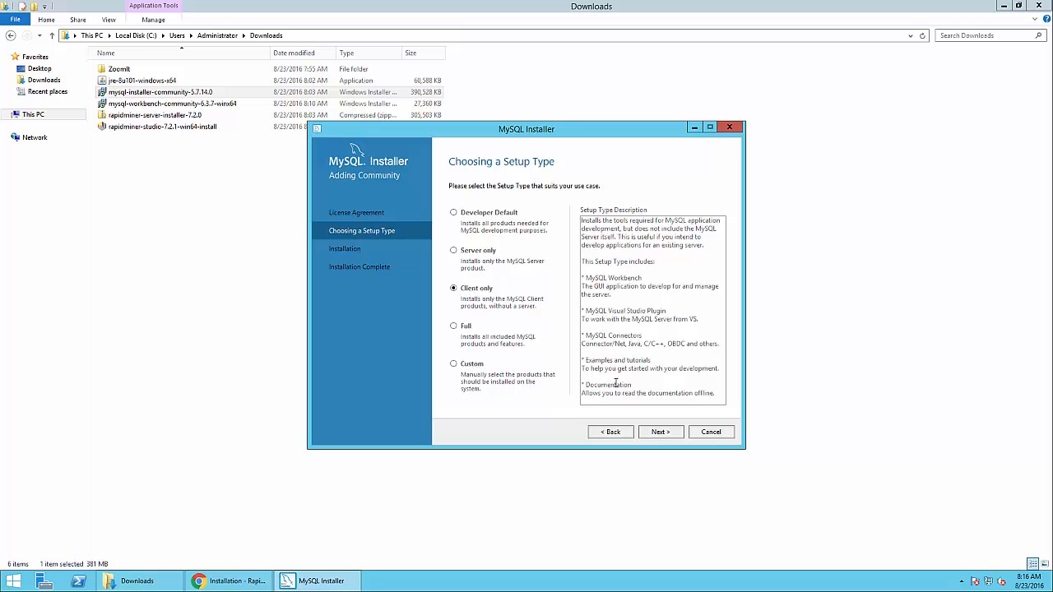
{"action": "left_click_drag", "start_coordinate": [583, 254], "coordinate": [631, 301]}
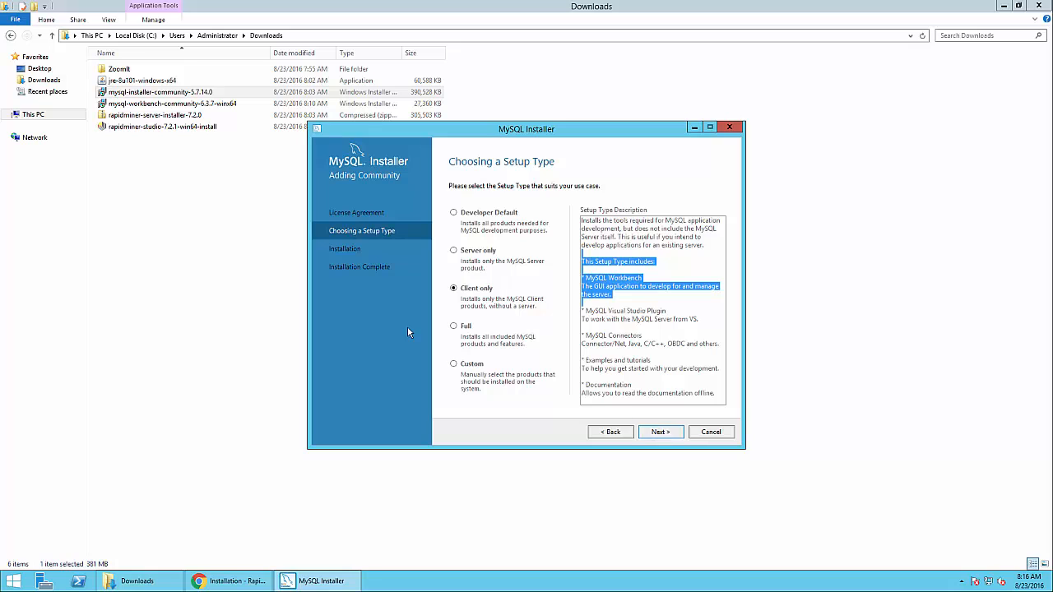
{"action": "left_click", "coordinate": [453, 329]}
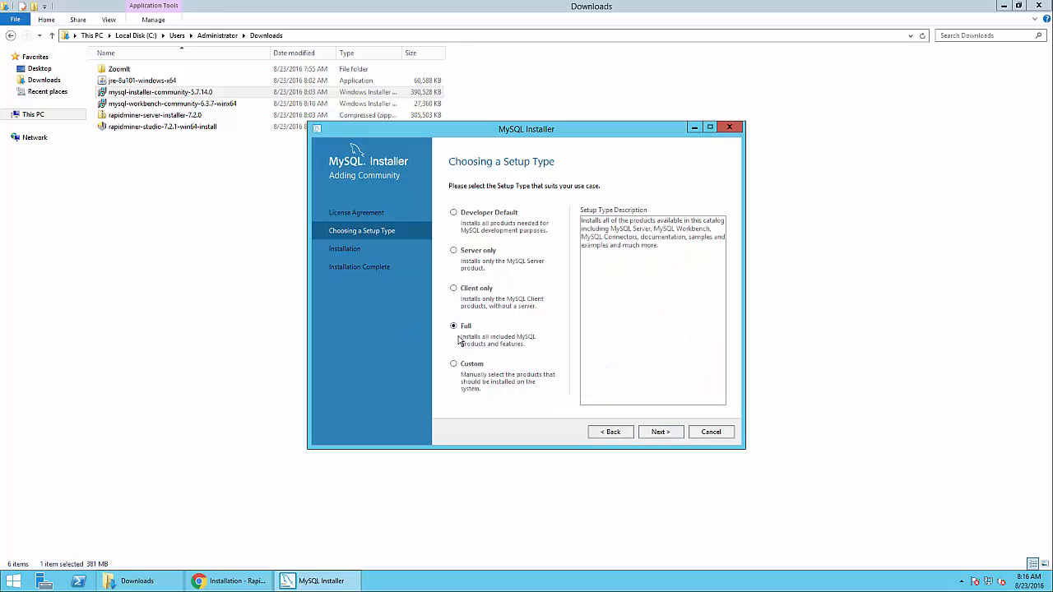
Check the Workbench 6.3.7 requirement and auto-install the Visual C++ 2013 redistributable
{"action": "left_click", "coordinate": [666, 433]}
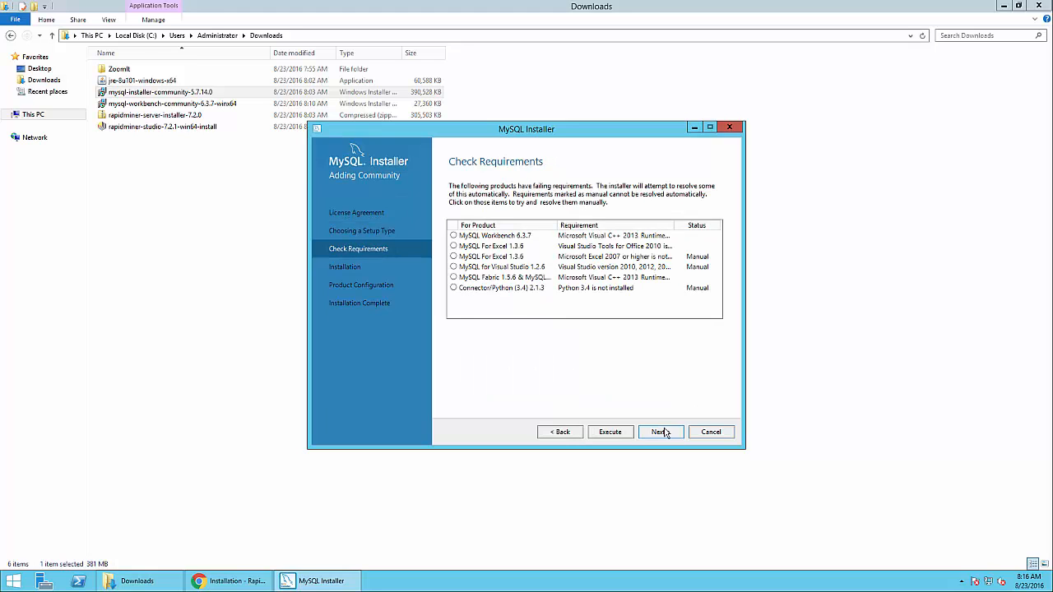
{"action": "left_click", "coordinate": [455, 238]}
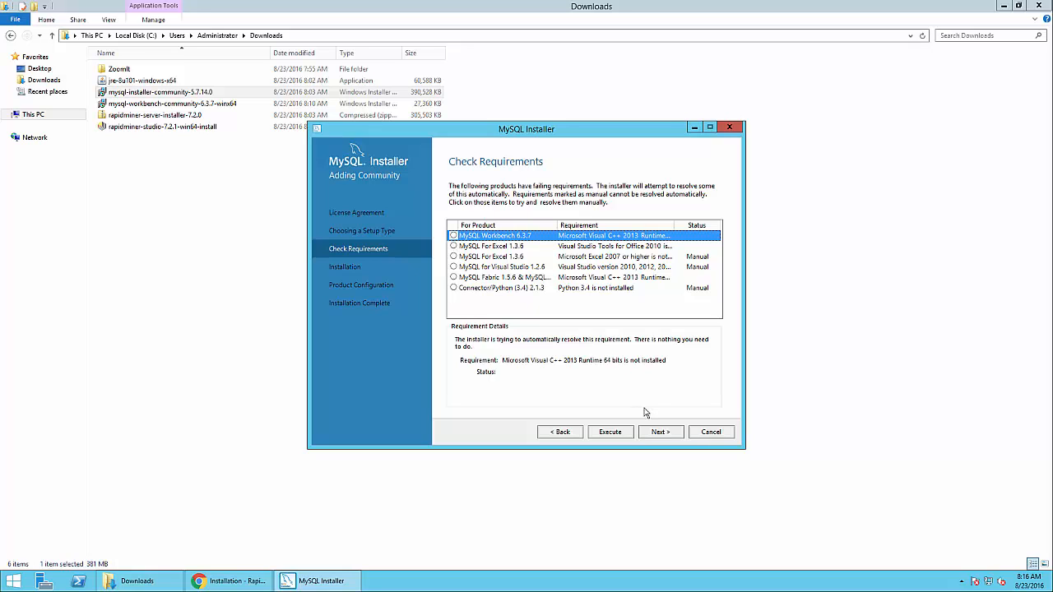
{"action": "left_click", "coordinate": [618, 435]}
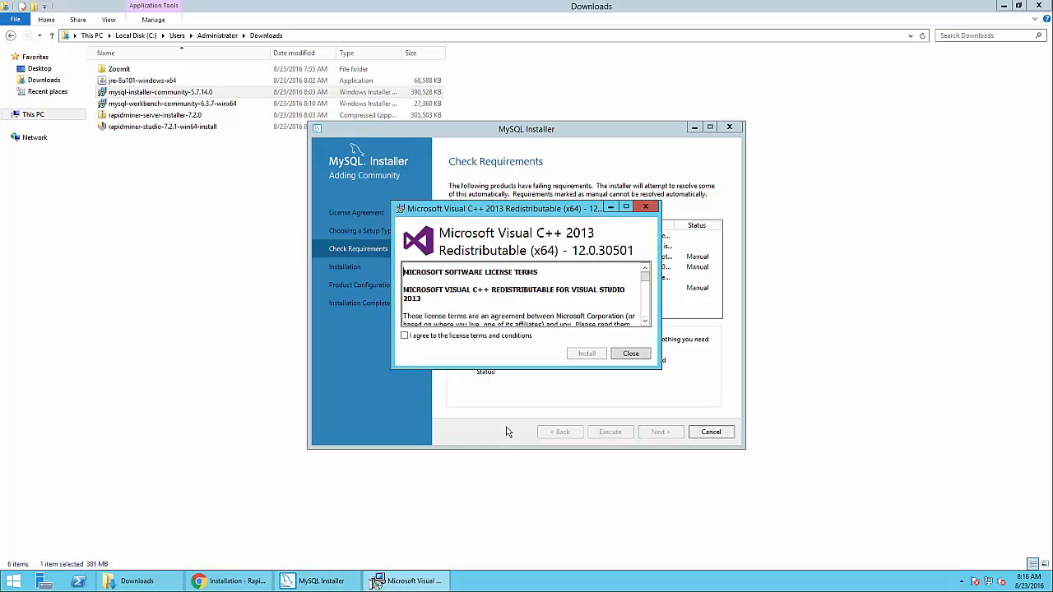
{"action": "left_click", "coordinate": [444, 337]}
{"action": "left_click", "coordinate": [586, 354]}
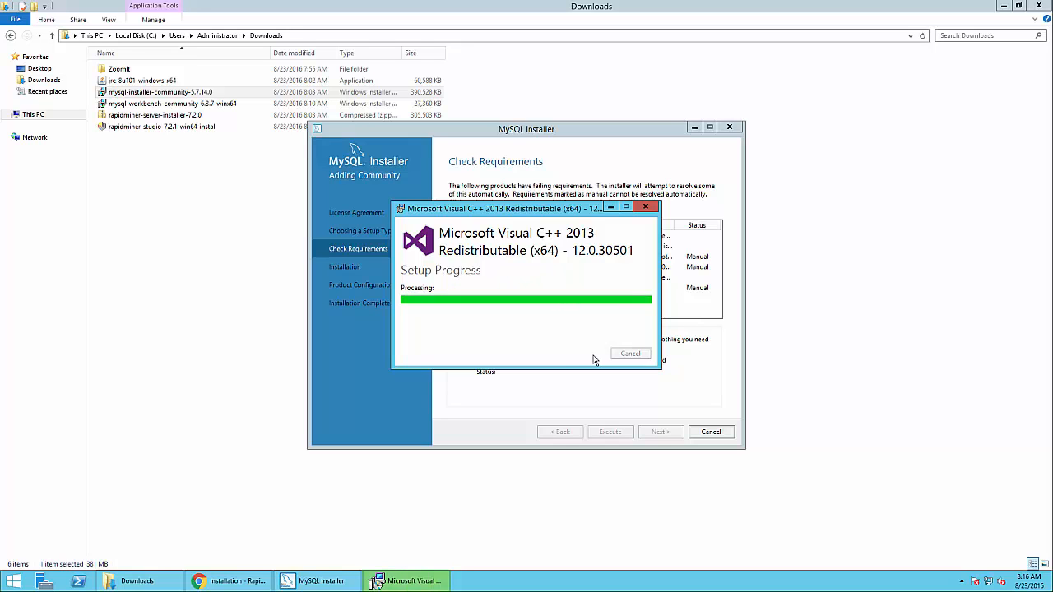
{"action": "left_click", "coordinate": [630, 354]}
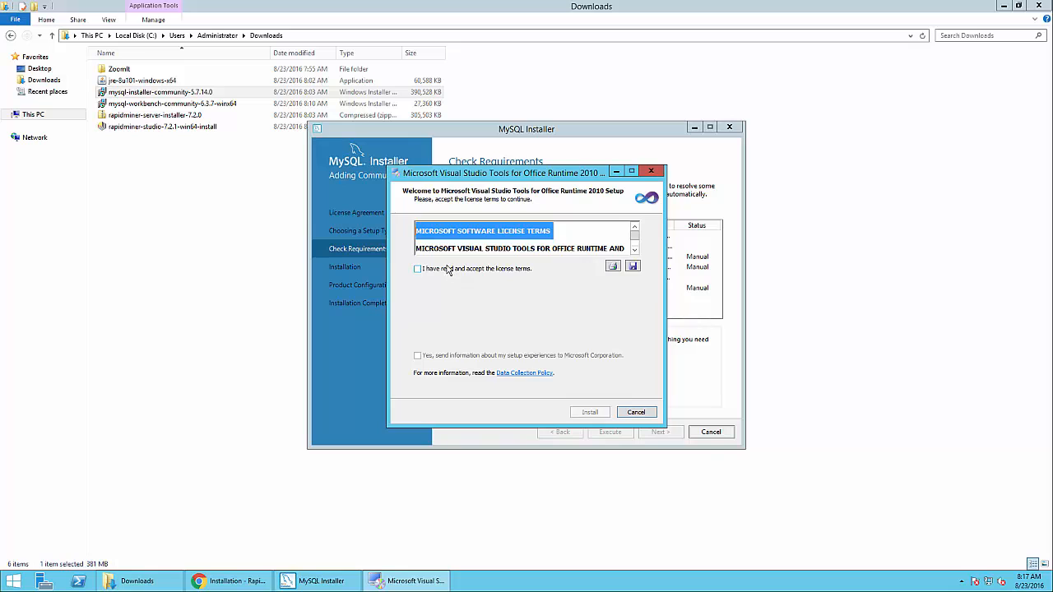
Install Visual Studio Tools for Office Runtime 2010, then cancel the reopened Visual C++ setup
{"action": "left_click", "coordinate": [449, 270]}
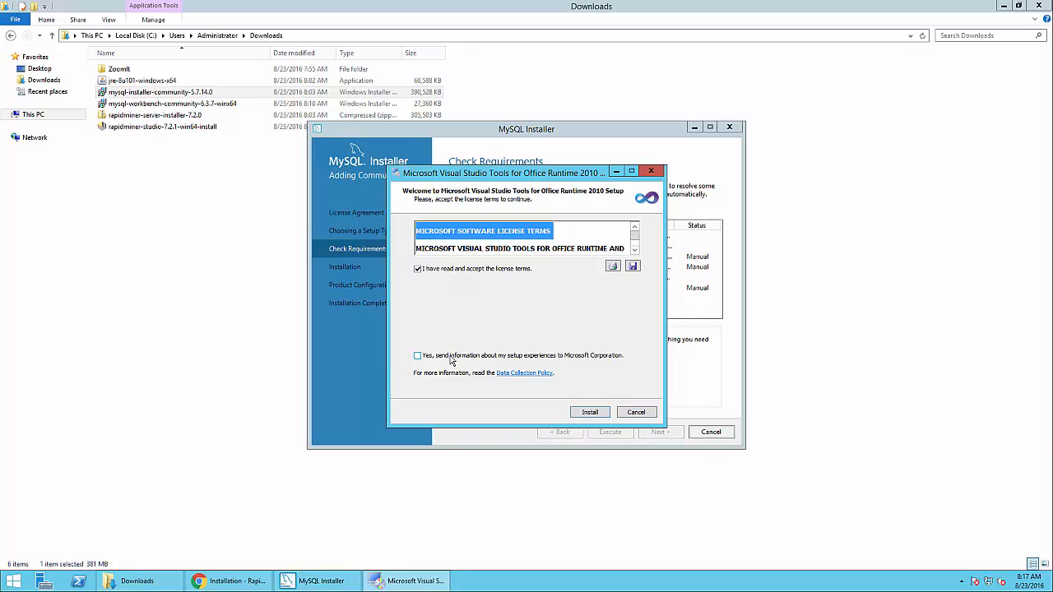
{"action": "left_click", "coordinate": [589, 412]}
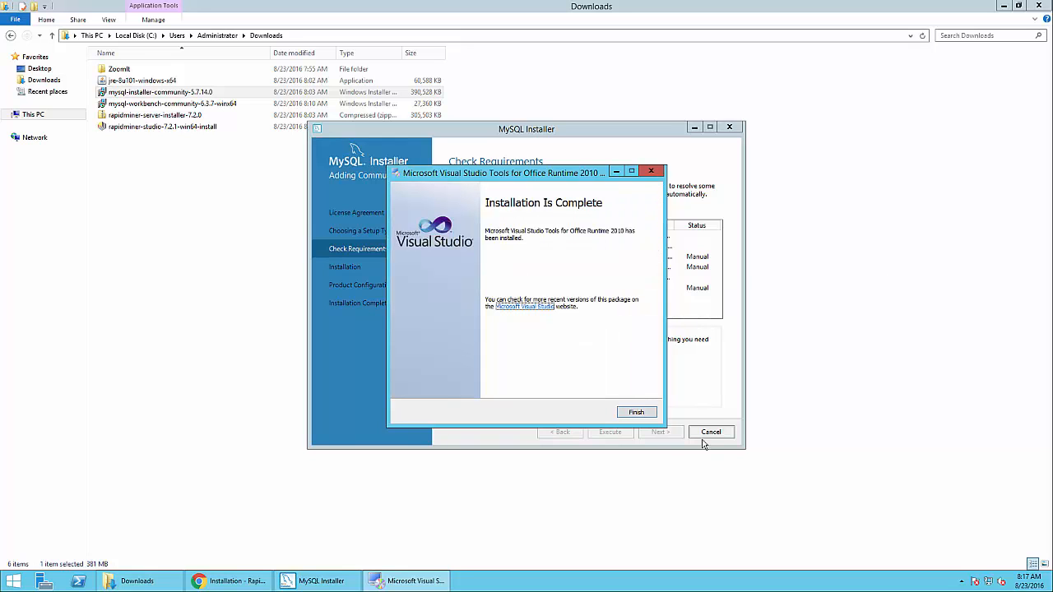
{"action": "left_click", "coordinate": [635, 413]}
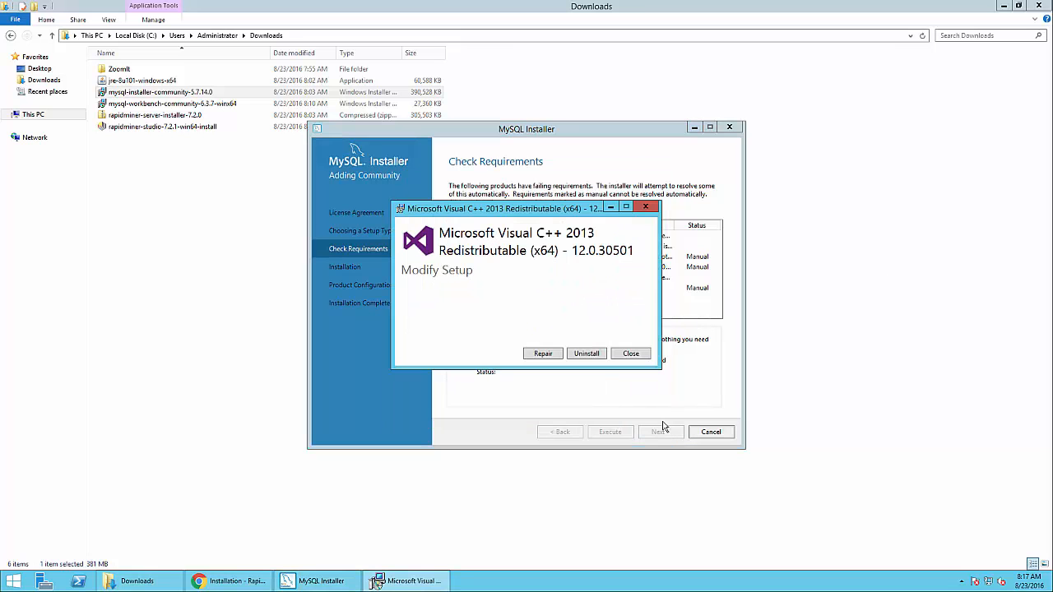
{"action": "left_click", "coordinate": [630, 354]}
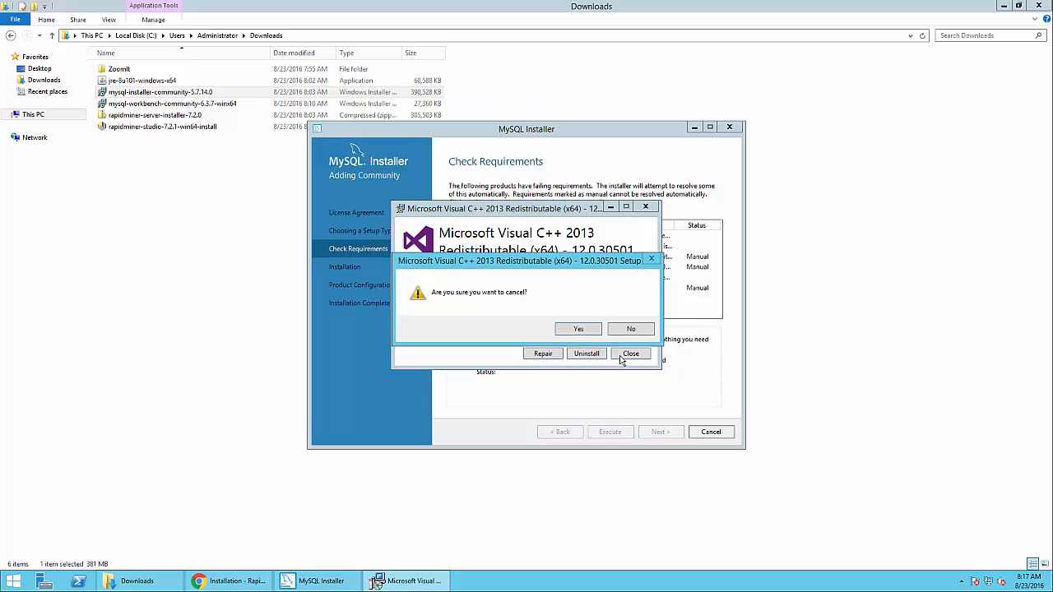
{"action": "left_click", "coordinate": [579, 329]}
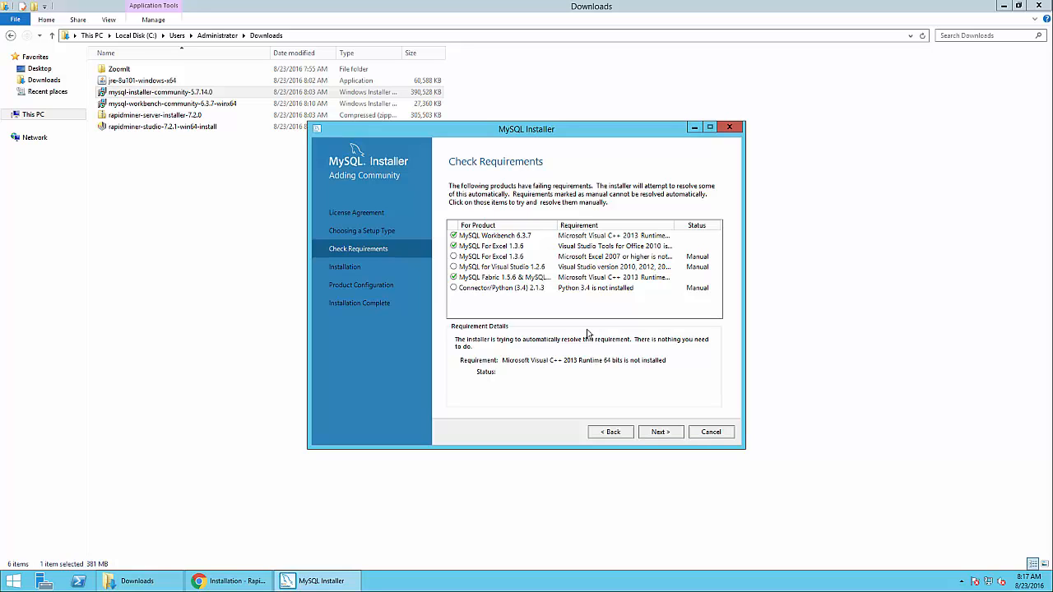
Continue despite unmet requirements and install Server 5.7.14, Workbench and the other listed products
{"action": "left_click", "coordinate": [663, 433]}
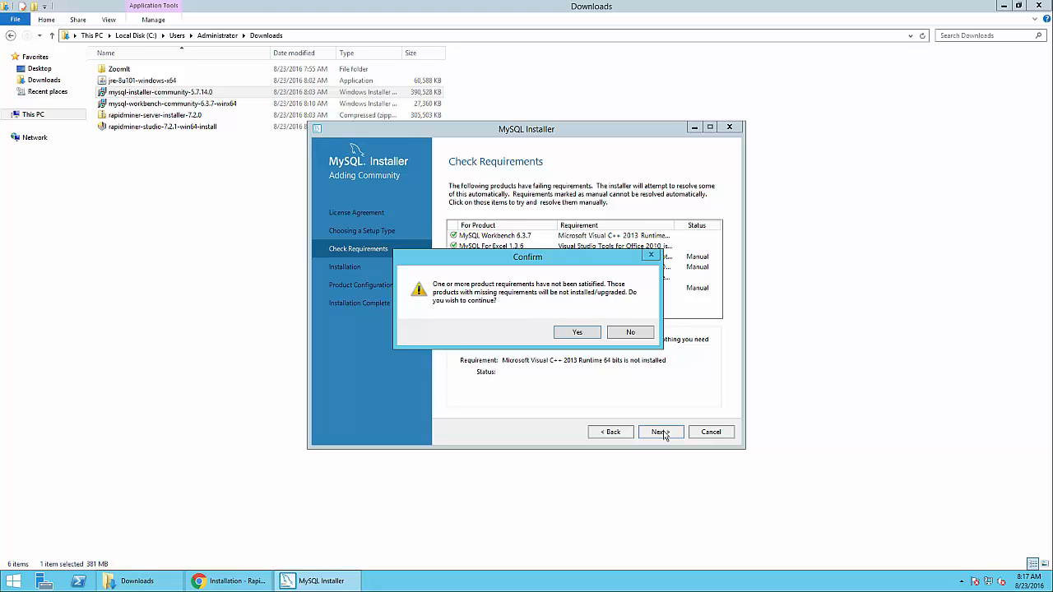
{"action": "left_click", "coordinate": [583, 333]}
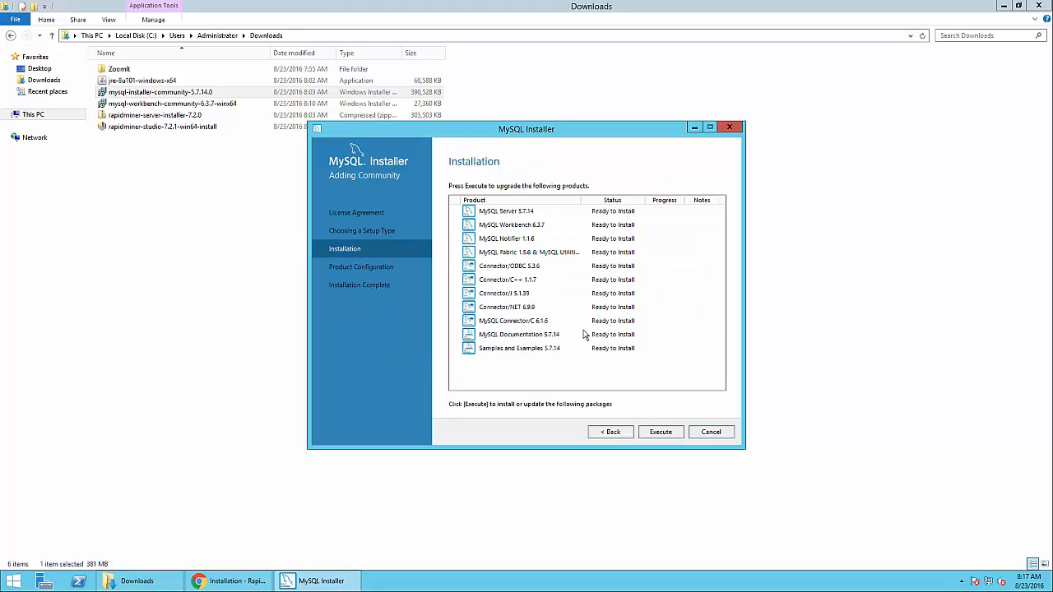
{"action": "left_click", "coordinate": [663, 432]}
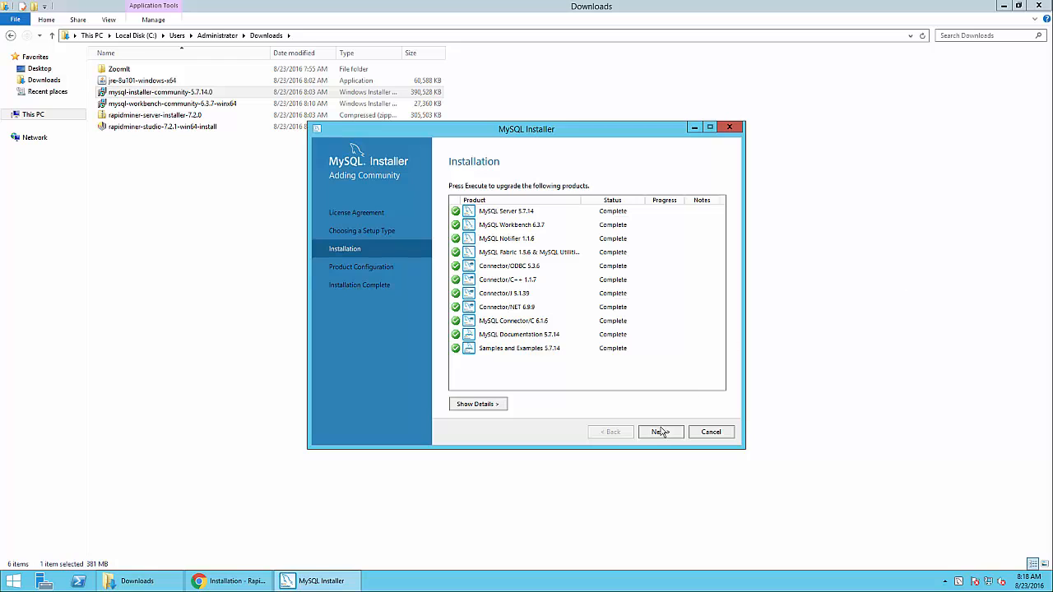
{"action": "left_click", "coordinate": [661, 431]}
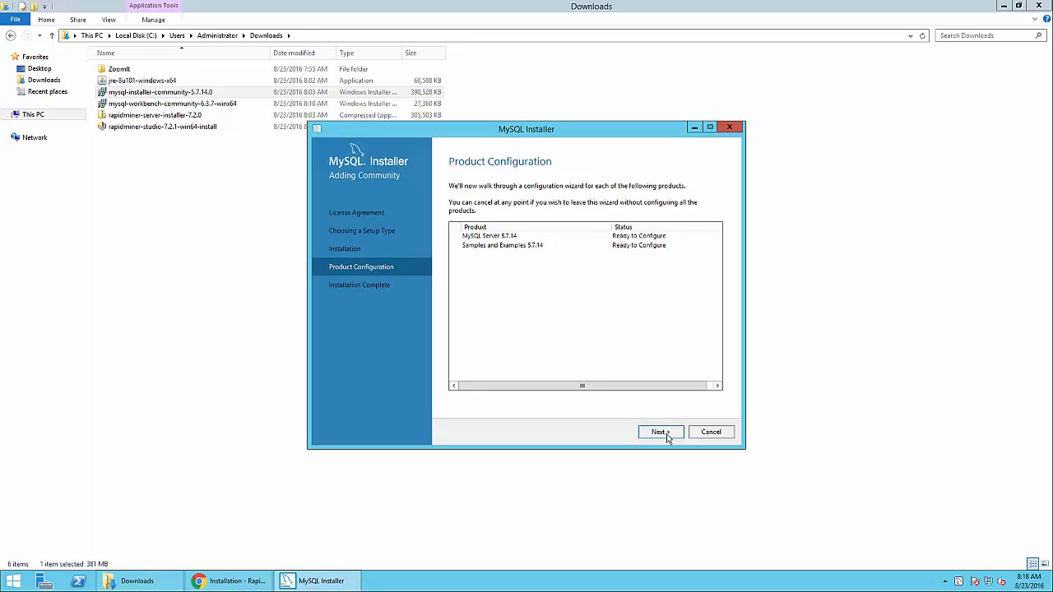
Keep default type and networking settings and enter the MySQL root password twice
{"action": "left_click", "coordinate": [661, 433]}
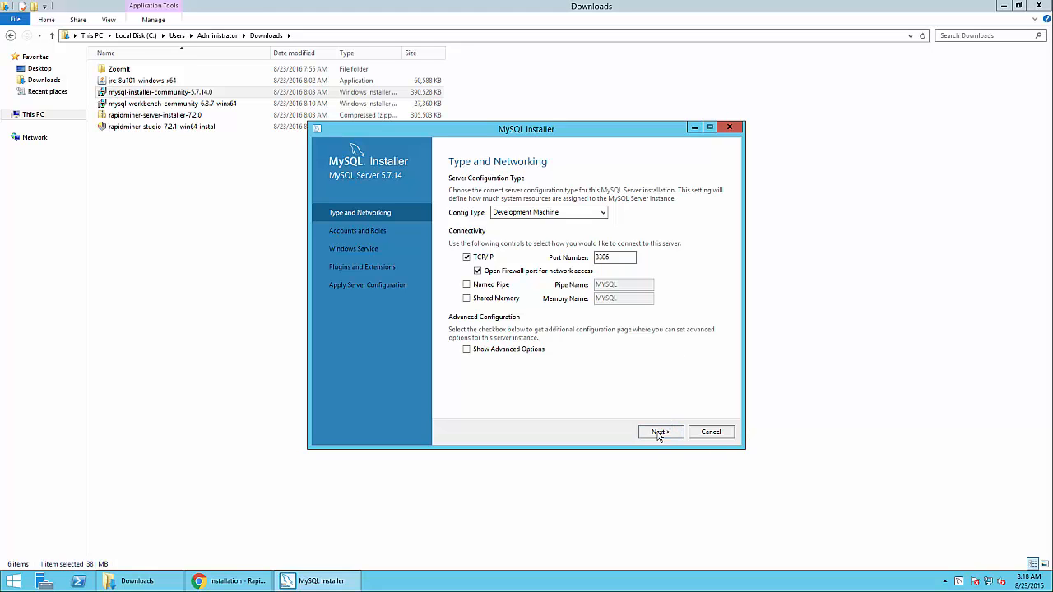
{"action": "left_click", "coordinate": [660, 432]}
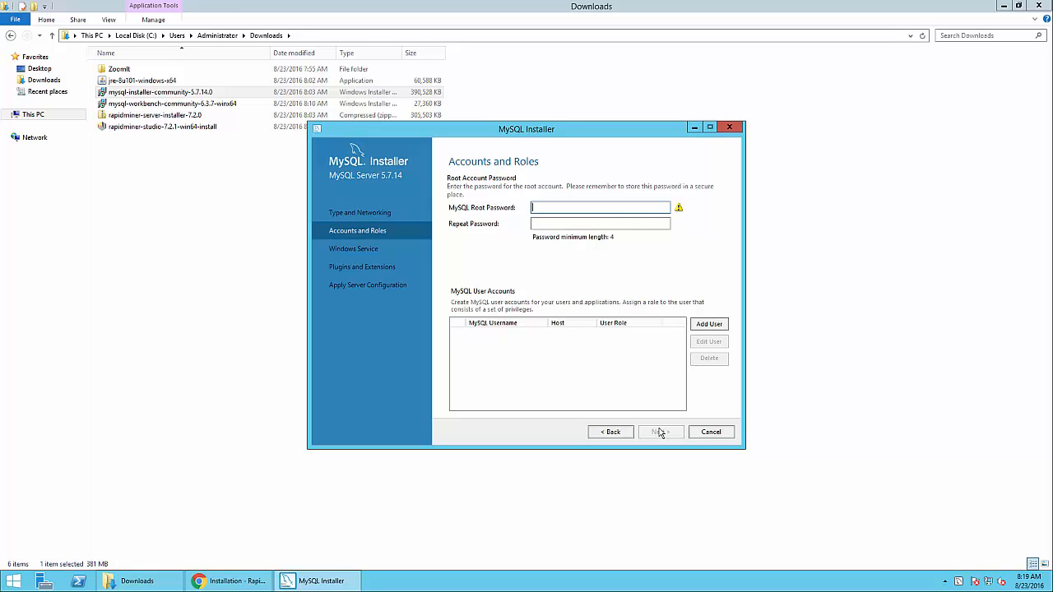
{"action": "type", "text": "••••••••••"}
{"action": "key", "text": "Tab"}
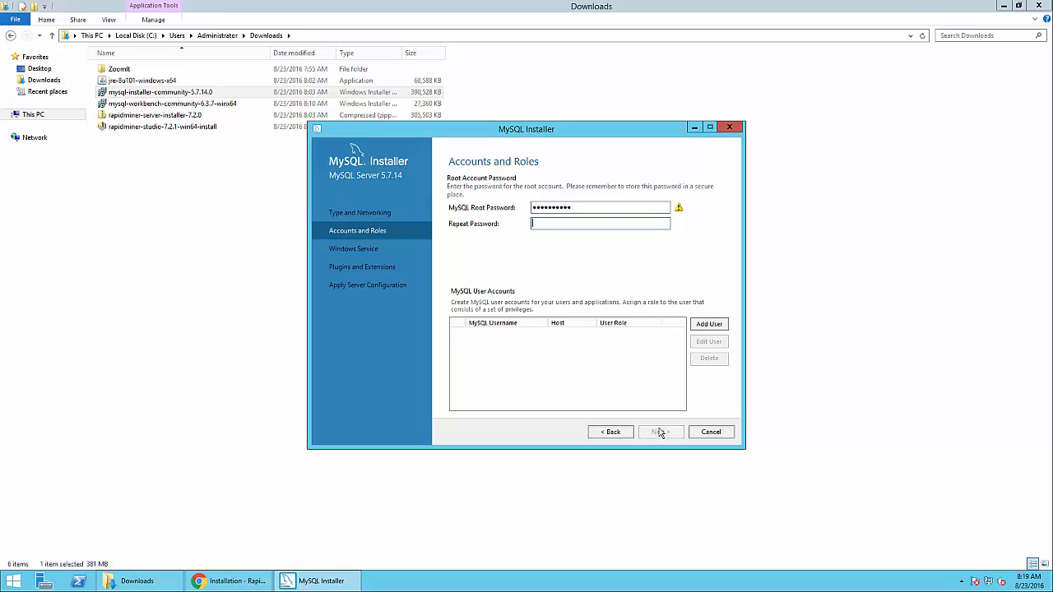
{"action": "type", "text": "••••••••••"}
{"action": "left_click", "coordinate": [641, 403]}
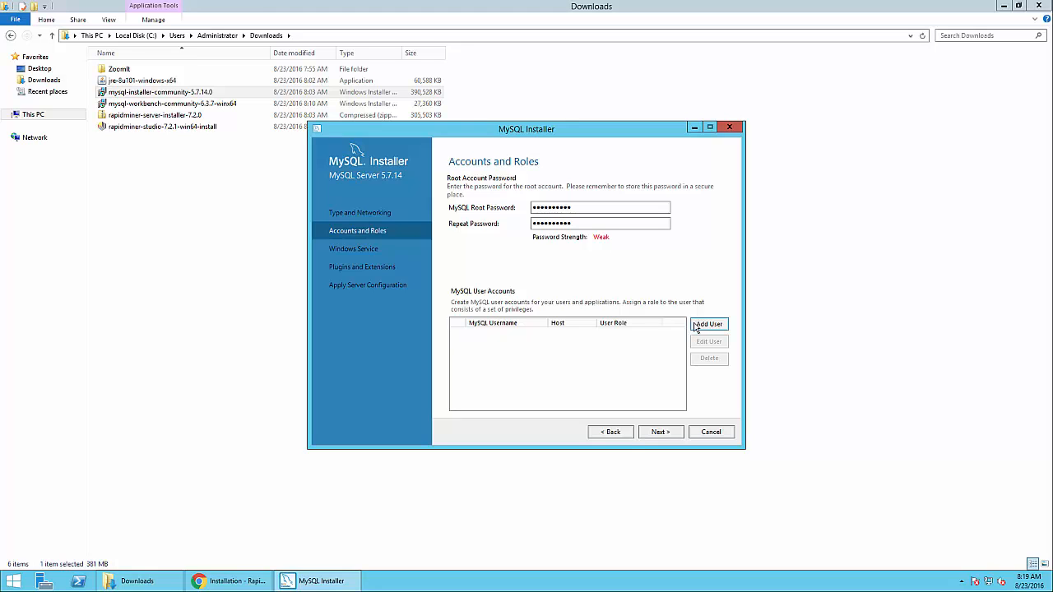
Keep MySQL57 as a Windows service starting at system startup, accepting default plugins
{"action": "left_click", "coordinate": [647, 436]}
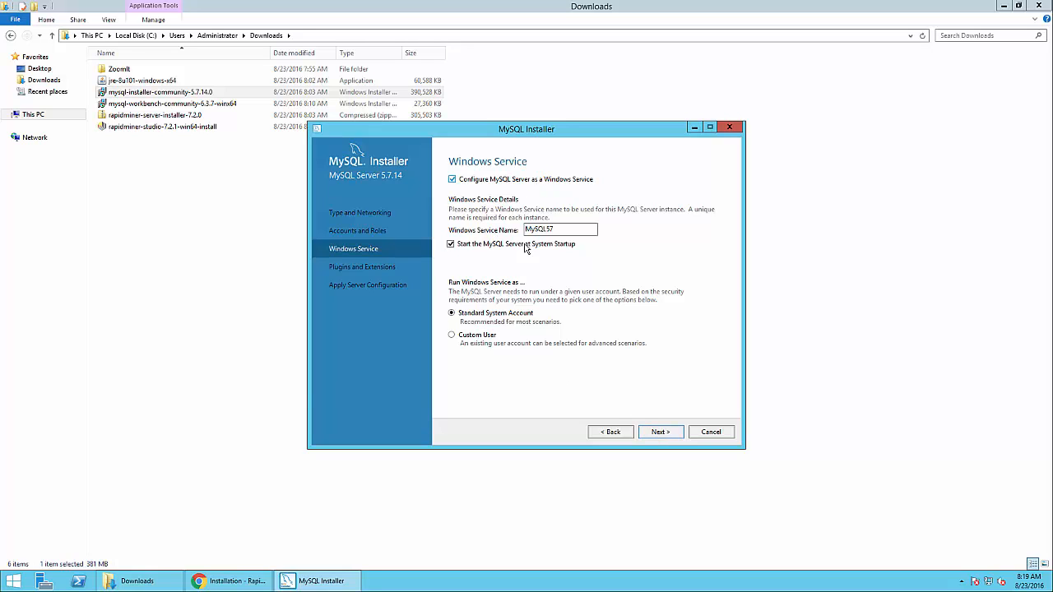
{"action": "left_click_drag", "start_coordinate": [553, 234], "coordinate": [509, 234]}
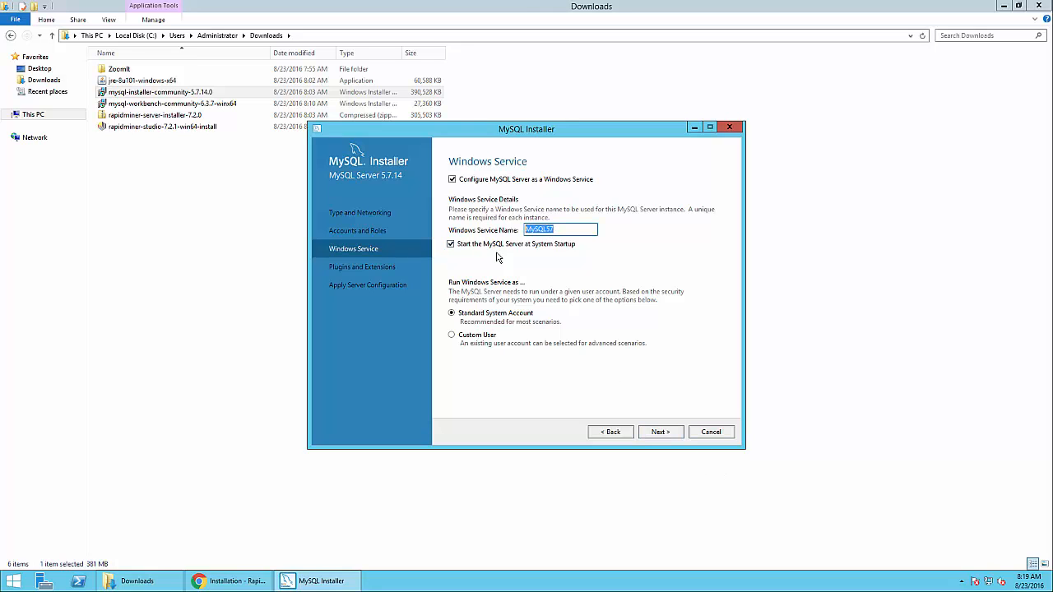
{"action": "left_click", "coordinate": [663, 434]}
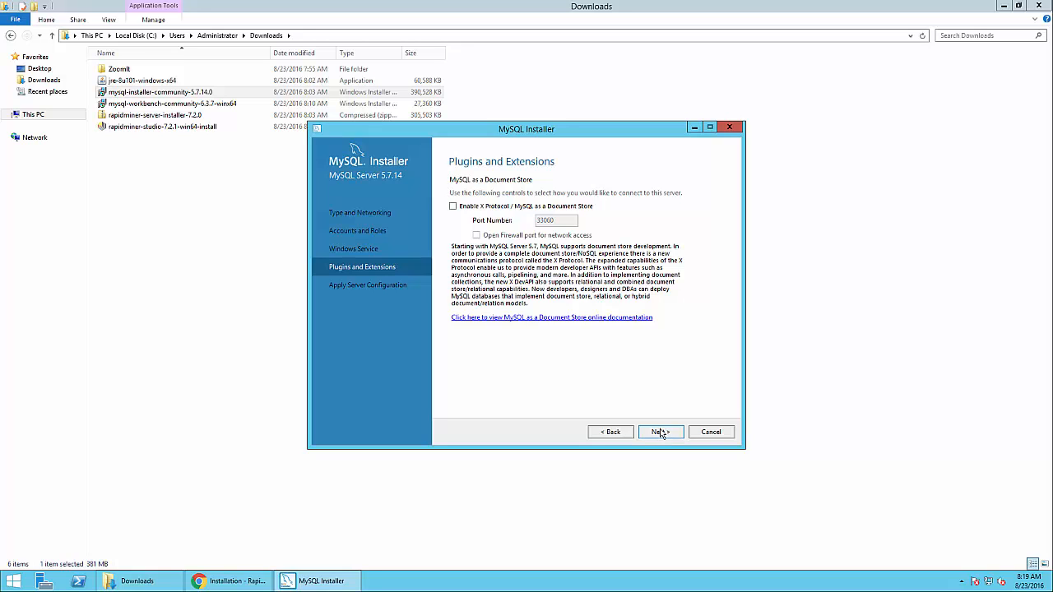
{"action": "left_click", "coordinate": [661, 433]}
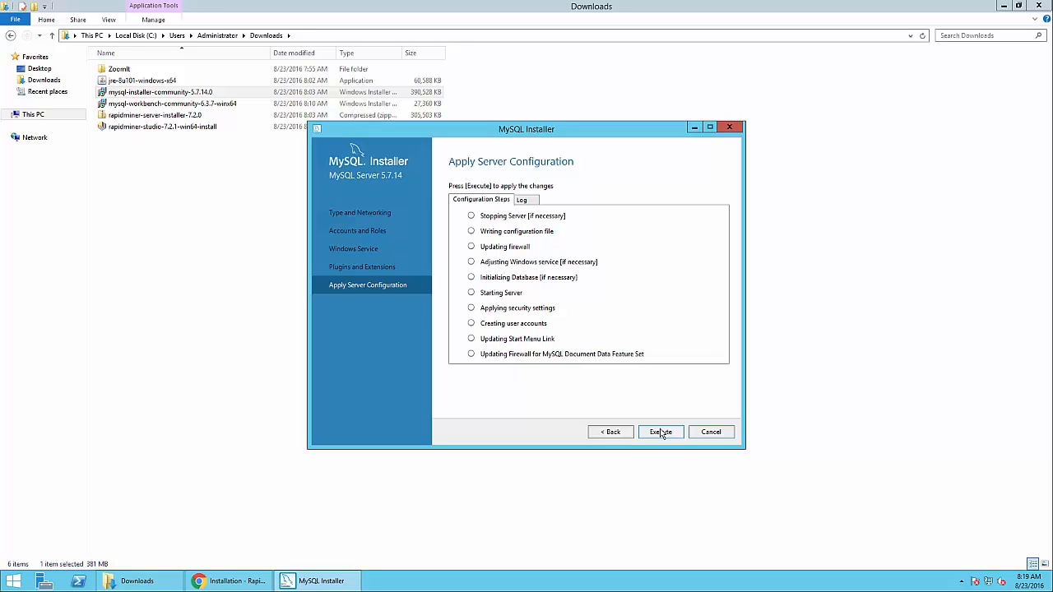
Apply the Server 5.7.14 configuration, then verify root credentials and apply Samples and Examples 5.7.14
{"action": "left_click", "coordinate": [660, 432]}
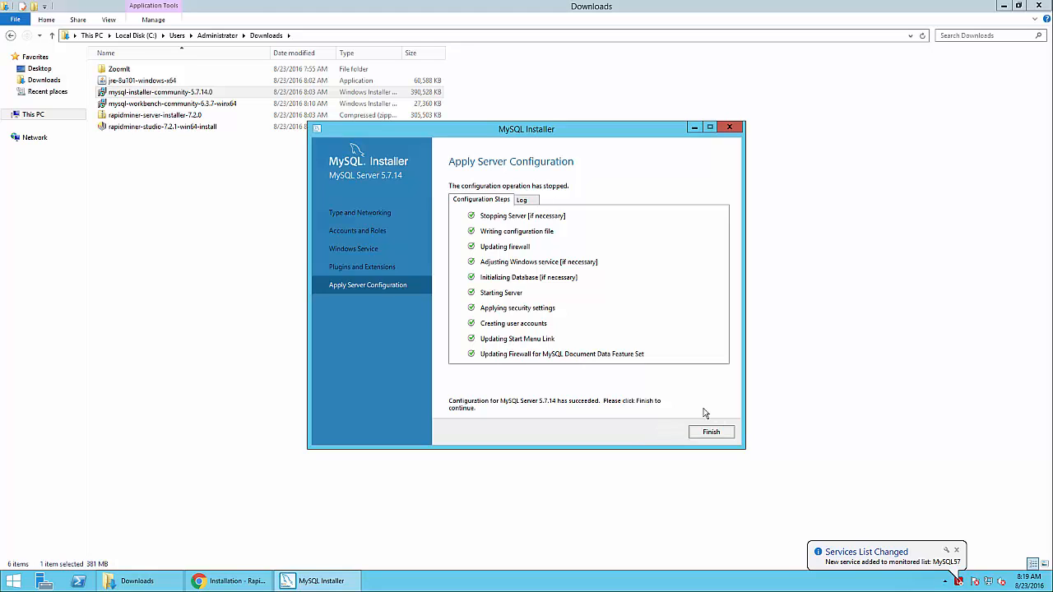
{"action": "left_click", "coordinate": [709, 434]}
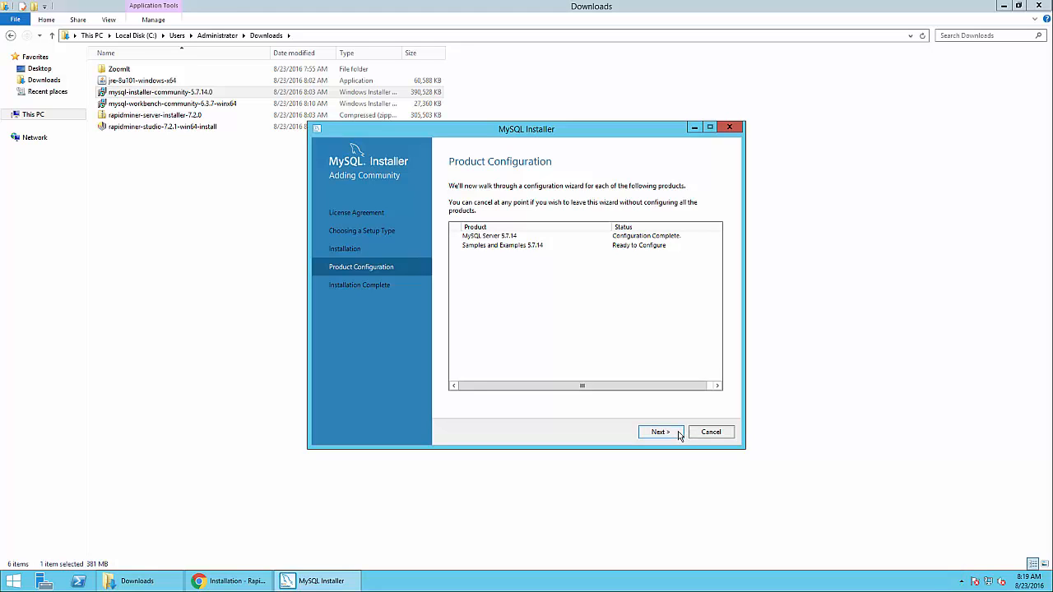
{"action": "left_click", "coordinate": [679, 432]}
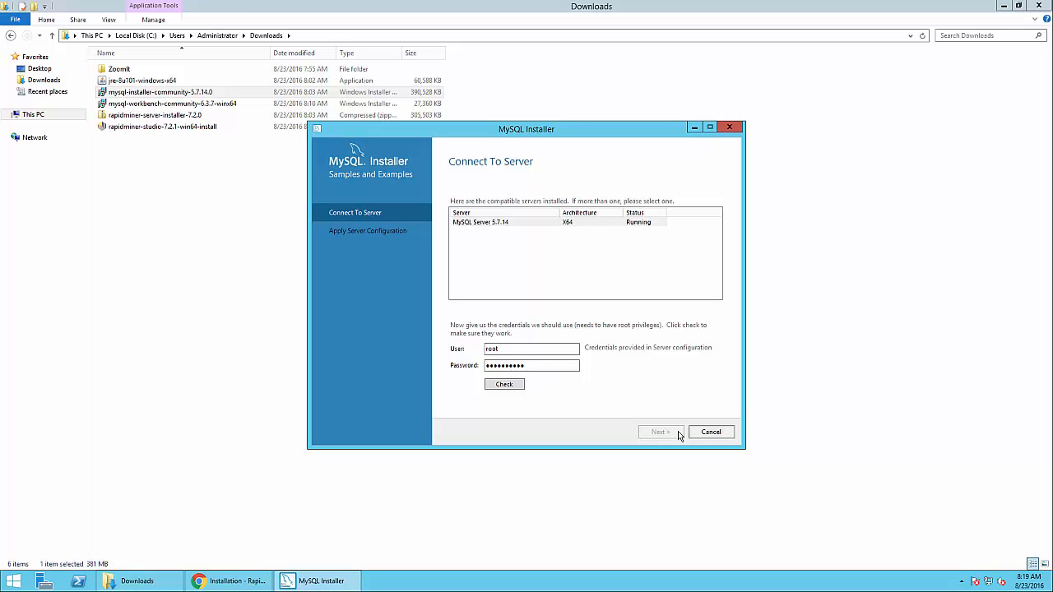
{"action": "left_click", "coordinate": [505, 385]}
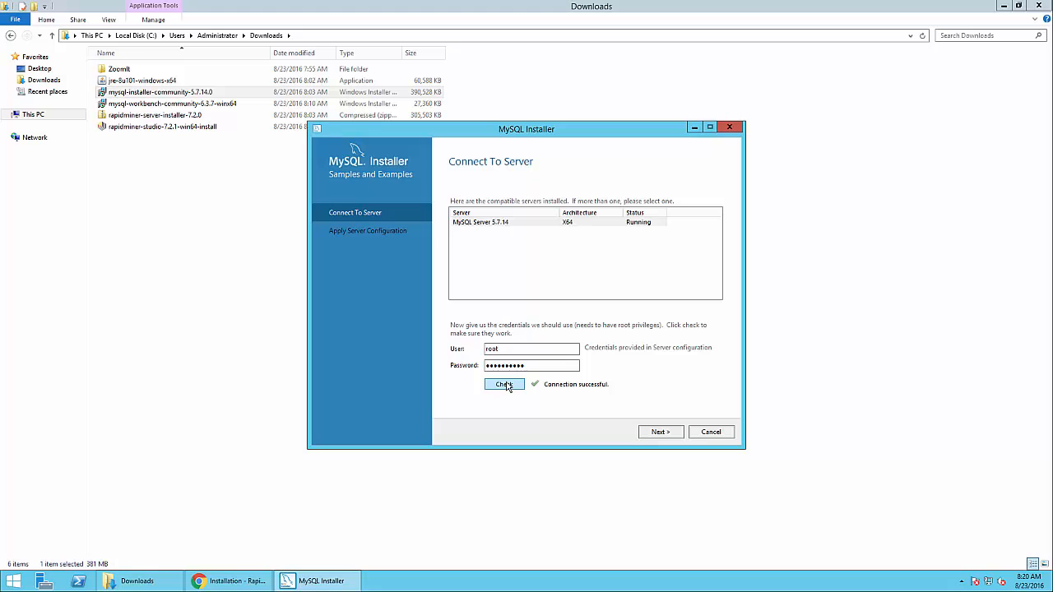
{"action": "left_click", "coordinate": [652, 431]}
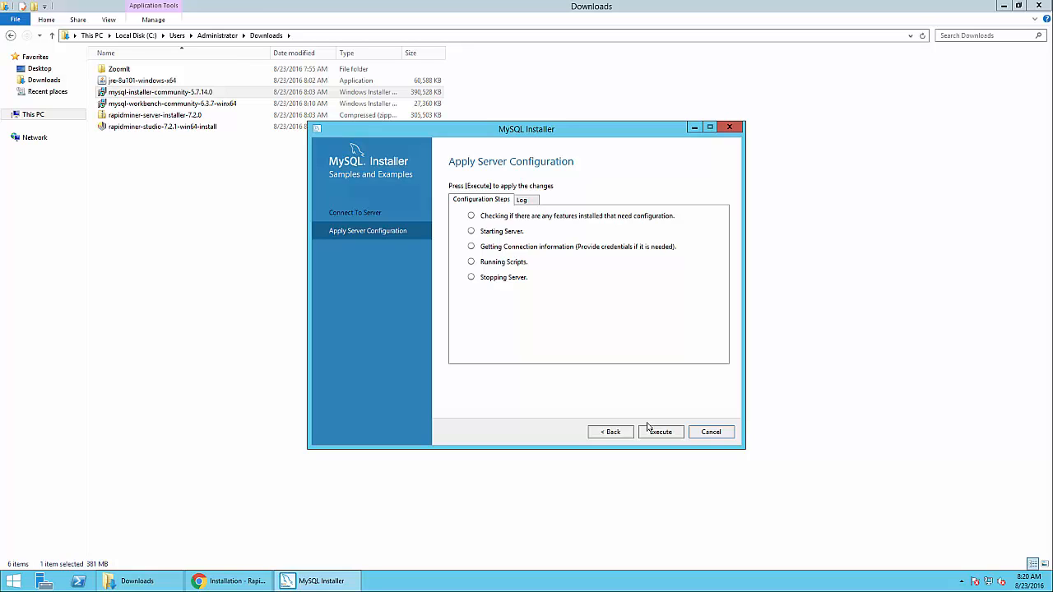
{"action": "left_click", "coordinate": [649, 431]}
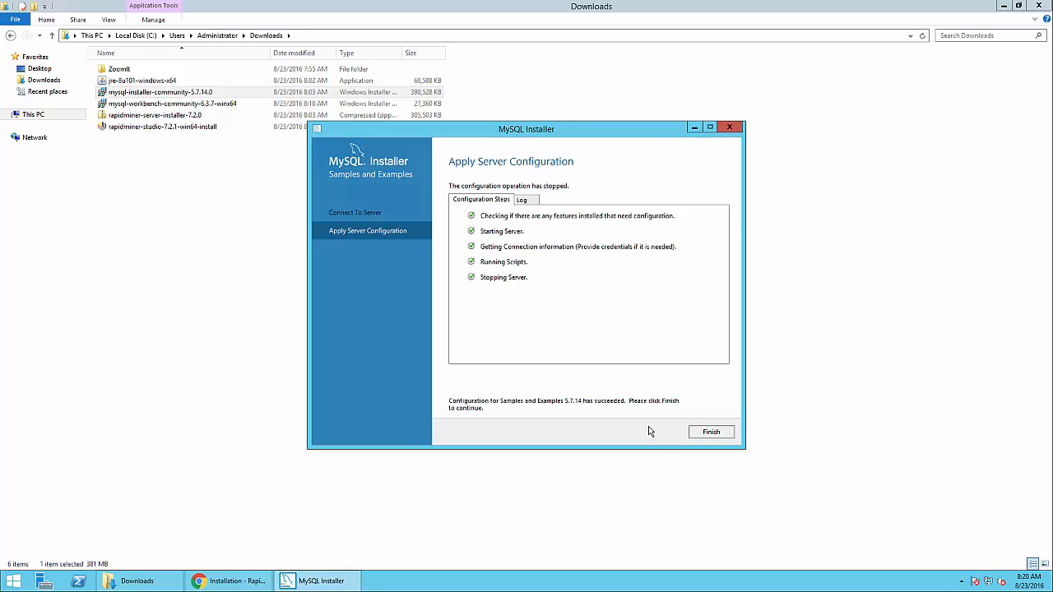
{"action": "left_click", "coordinate": [708, 434]}
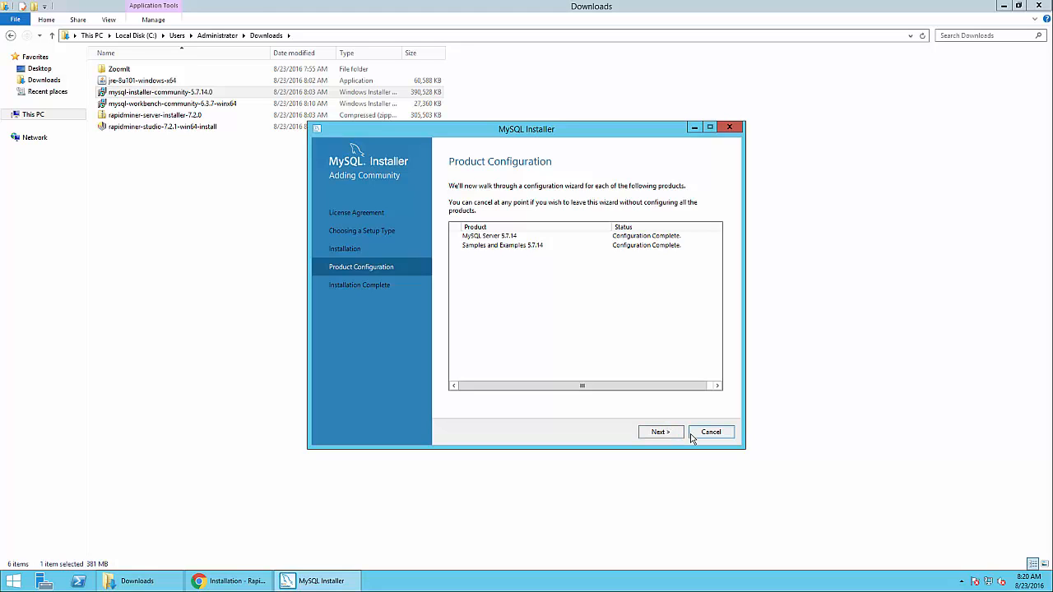
{"action": "left_click", "coordinate": [667, 436]}
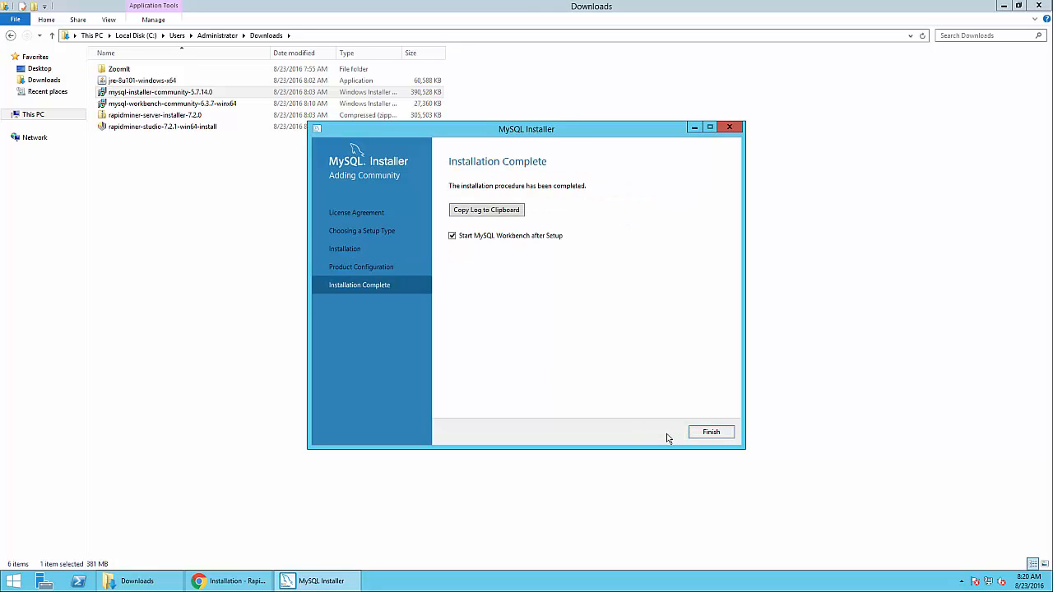
Finish the installer and relaunch MySQL Workbench 6.3 CE from a Start search for 'my'
{"action": "left_click", "coordinate": [711, 434]}
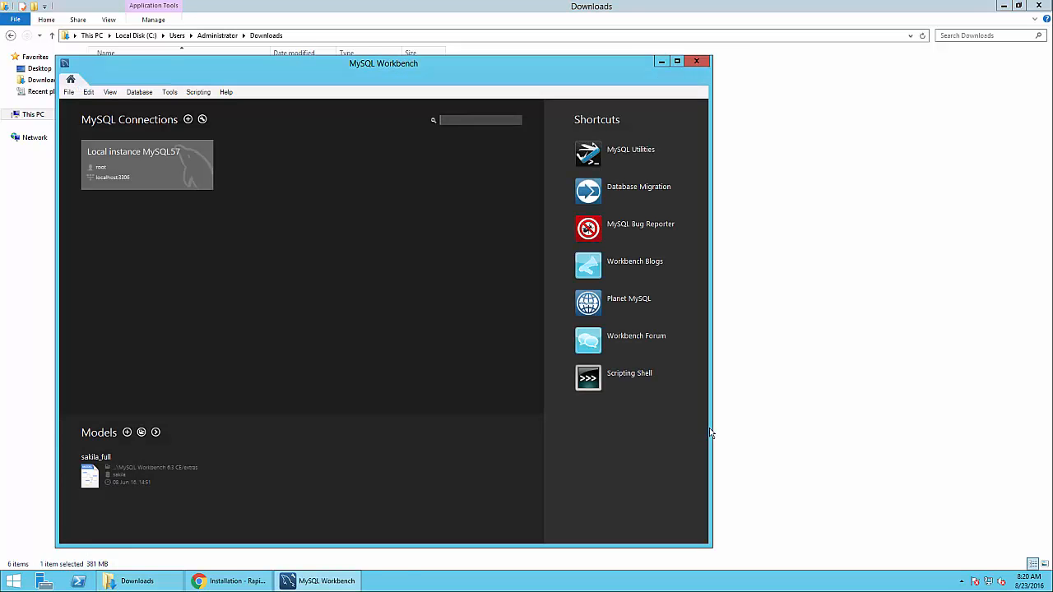
{"action": "left_click", "coordinate": [677, 61]}
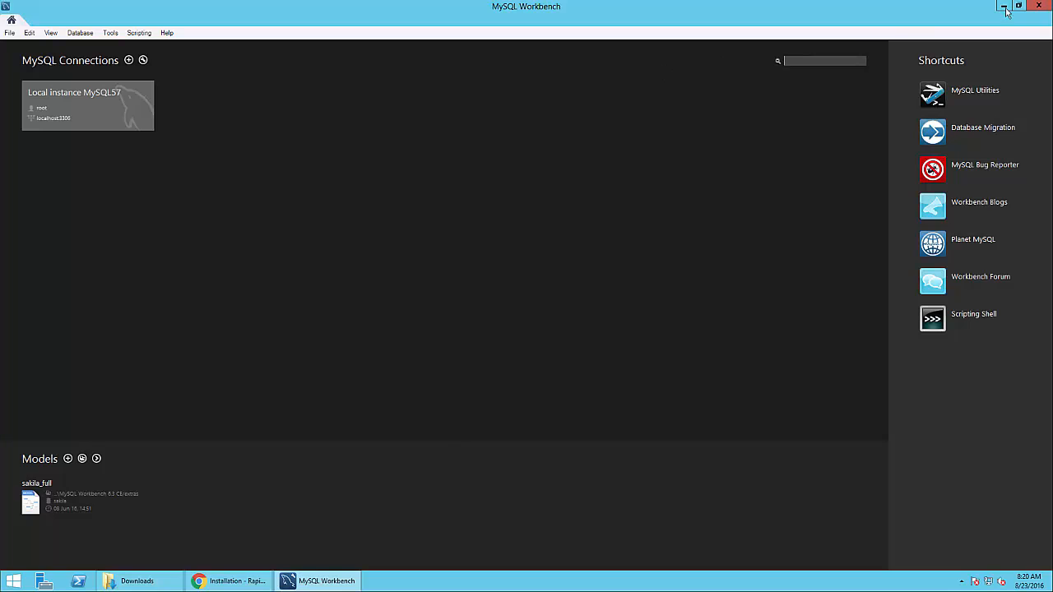
{"action": "left_click", "coordinate": [1038, 5]}
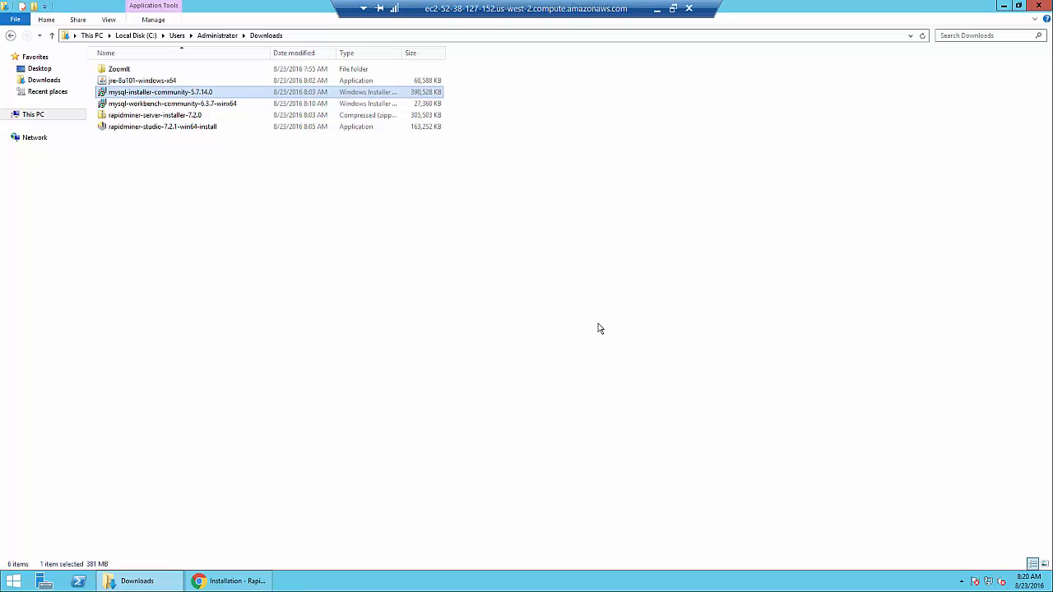
{"action": "key", "text": "super"}
{"action": "type", "text": "mySQL Installer - Community"}
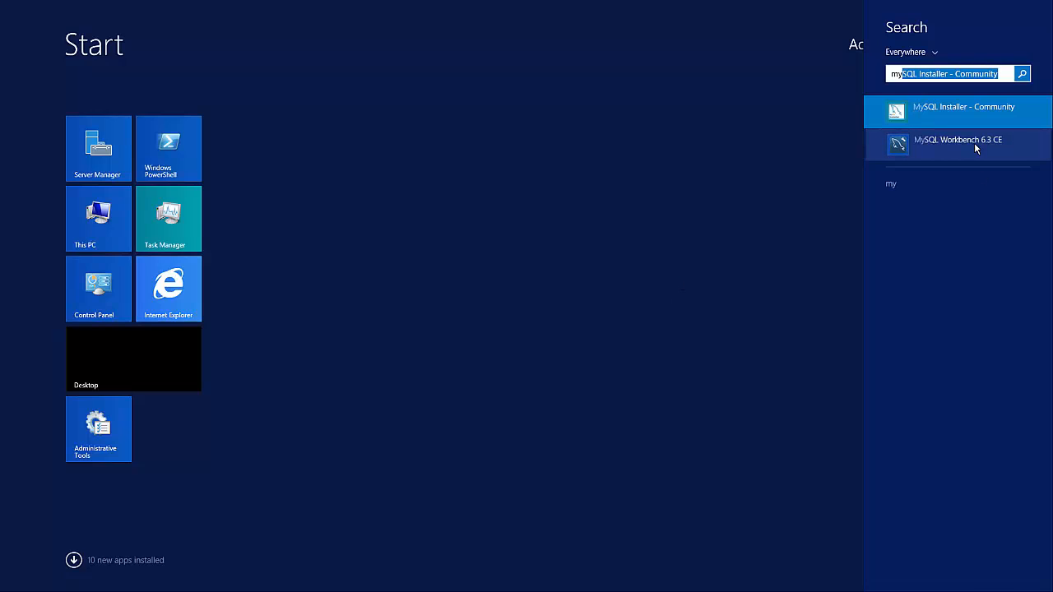
{"action": "left_click", "coordinate": [974, 142]}
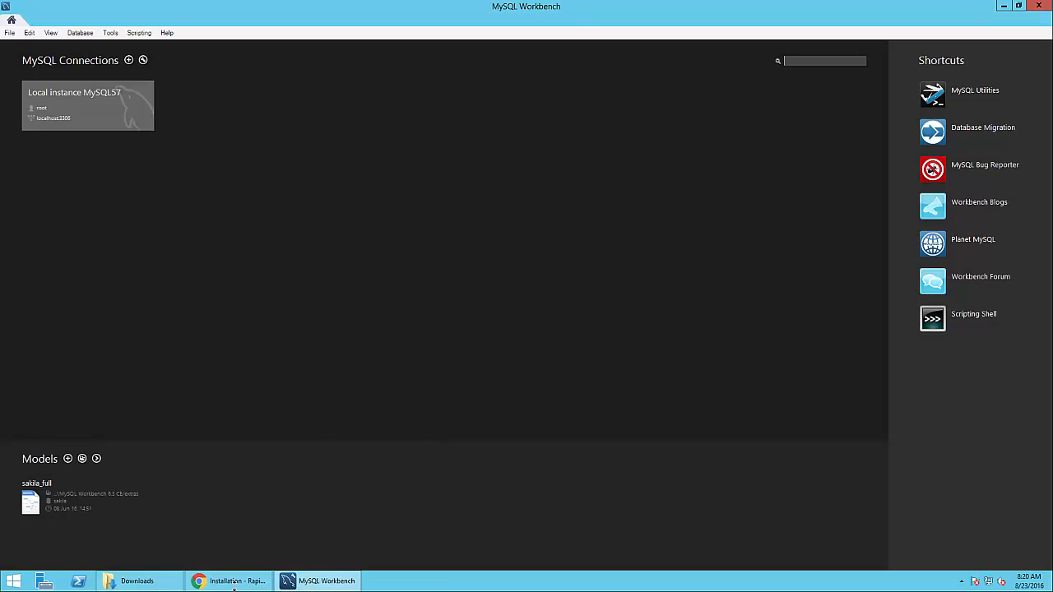
Open the RapidMiner docs' 'these instructions' database link in a new Chrome tab
{"action": "left_click", "coordinate": [234, 582]}
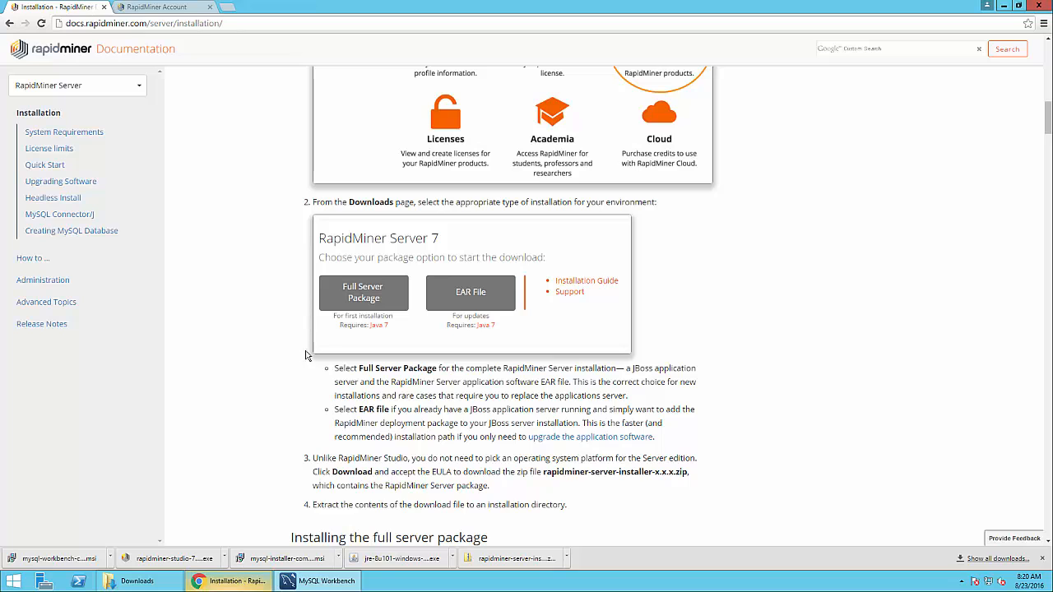
{"action": "scroll", "coordinate": [337, 355], "scroll_direction": "up", "scroll_amount": 15}
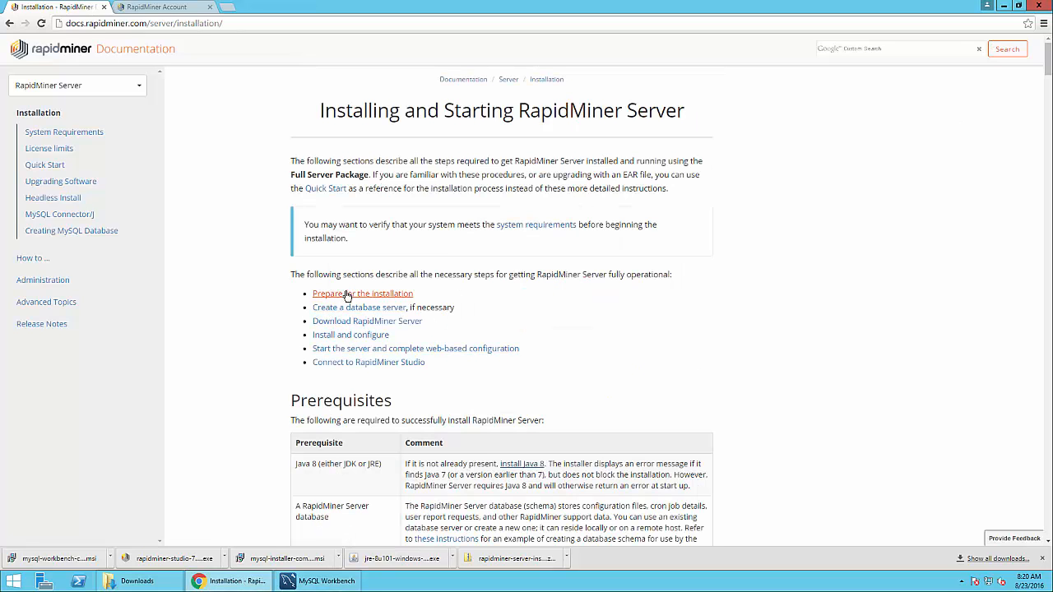
{"action": "scroll", "coordinate": [477, 444], "scroll_direction": "down", "scroll_amount": 1}
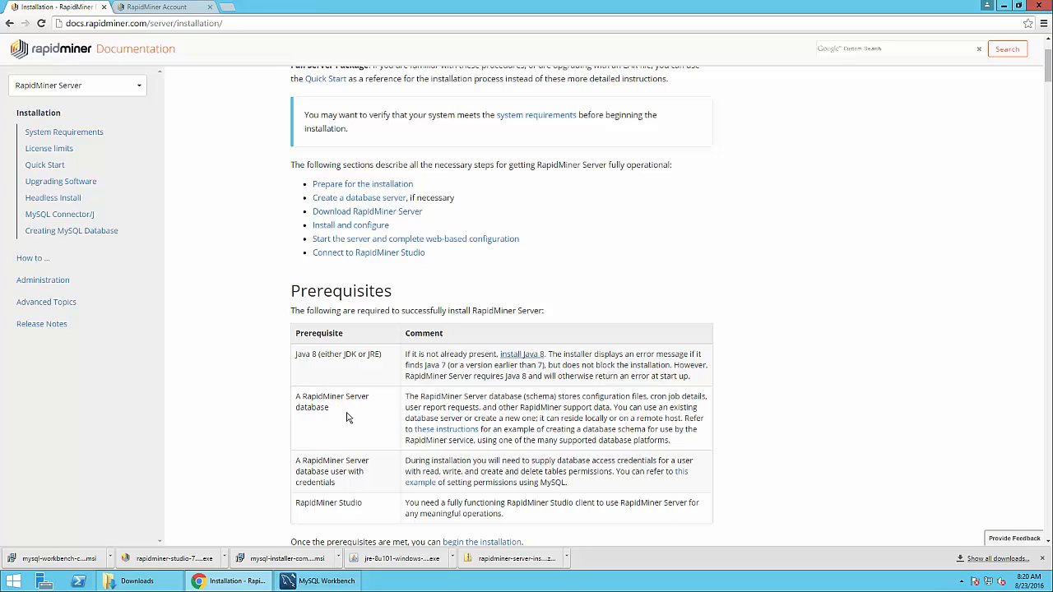
{"action": "scroll", "coordinate": [346, 418], "scroll_direction": "down", "scroll_amount": 1}
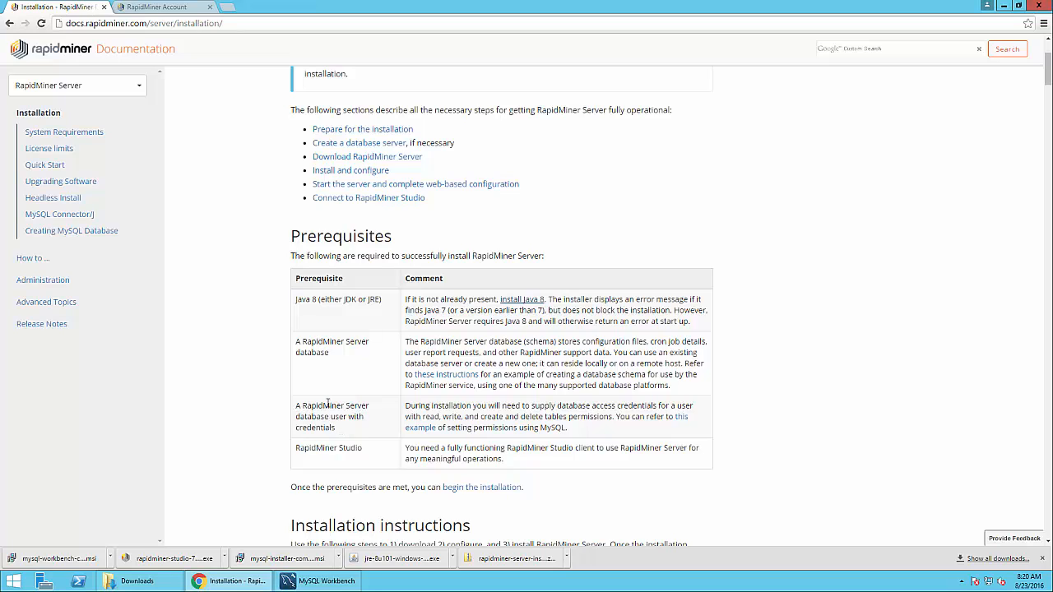
{"action": "right_click", "coordinate": [445, 384]}
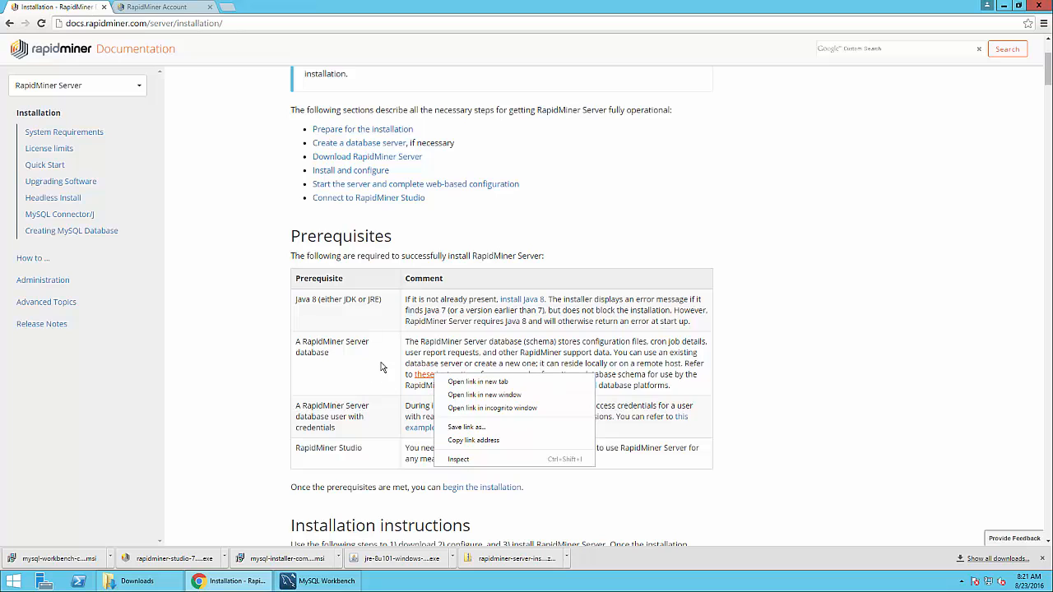
{"action": "left_click", "coordinate": [399, 387]}
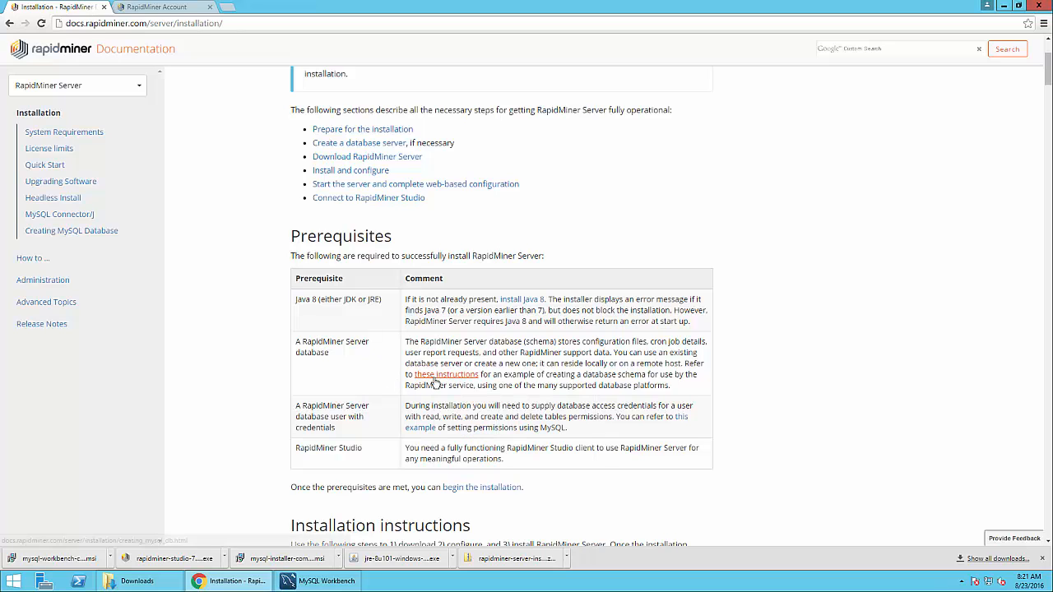
{"action": "right_click", "coordinate": [443, 384]}
{"action": "left_click", "coordinate": [477, 386]}
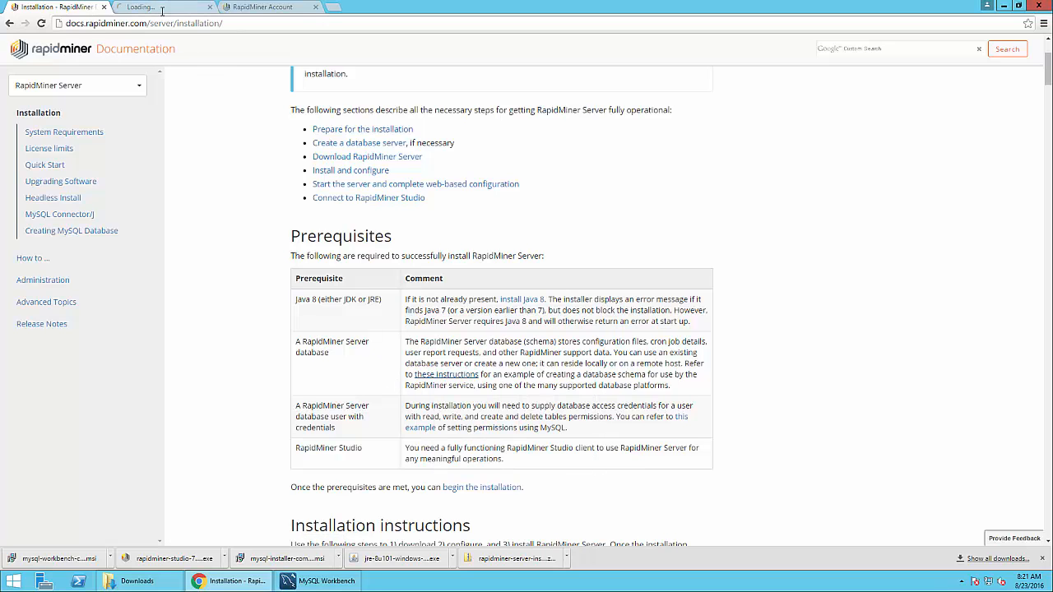
{"action": "left_click", "coordinate": [164, 8]}
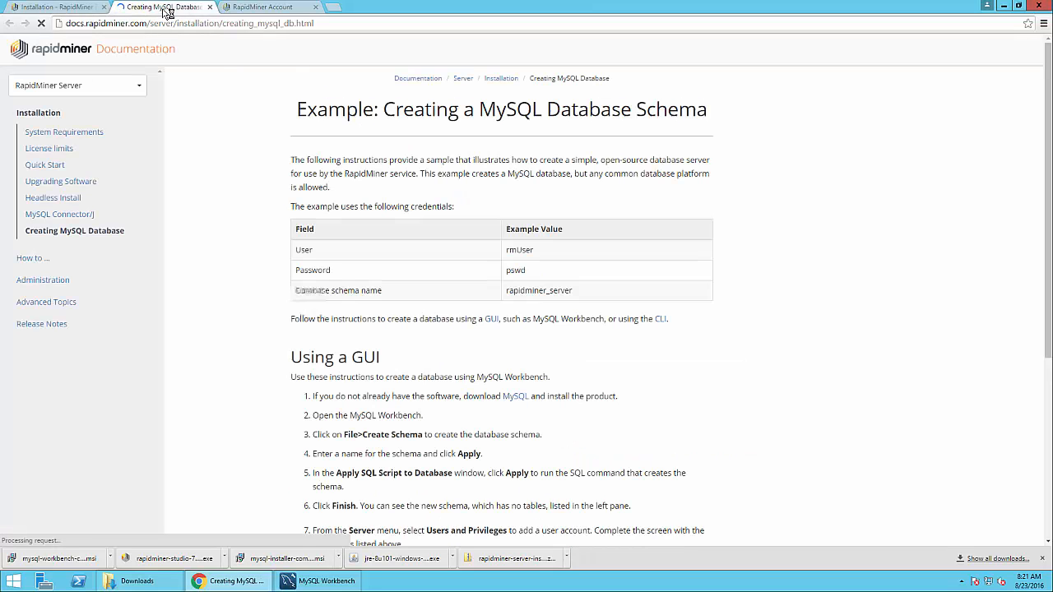
Copy the create database rapidminer_server command and return to MySQL Workbench
{"action": "scroll", "coordinate": [419, 346], "scroll_direction": "down", "scroll_amount": 1}
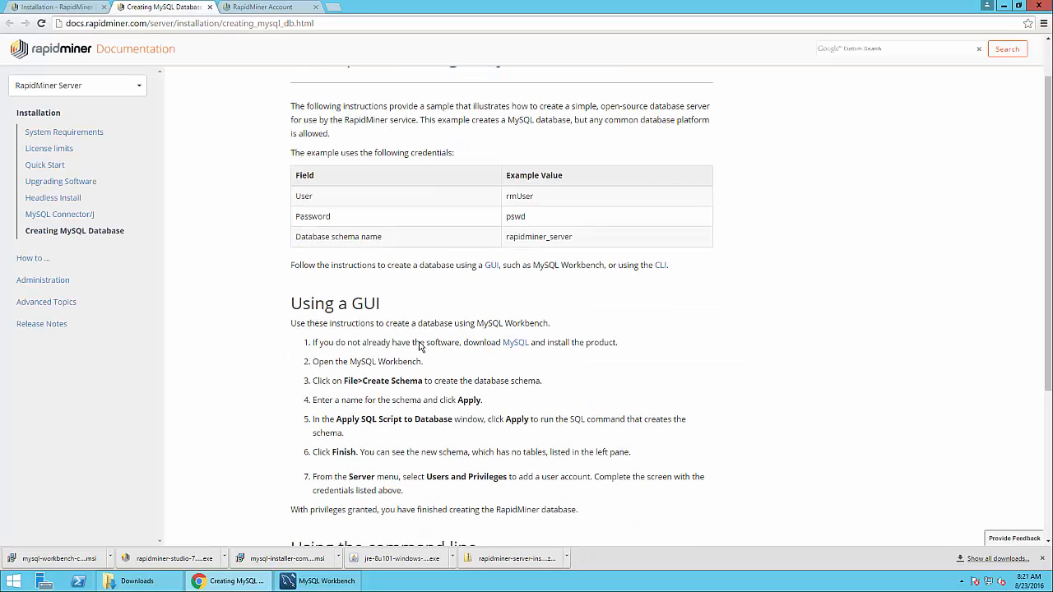
{"action": "scroll", "coordinate": [419, 346], "scroll_direction": "down", "scroll_amount": 3}
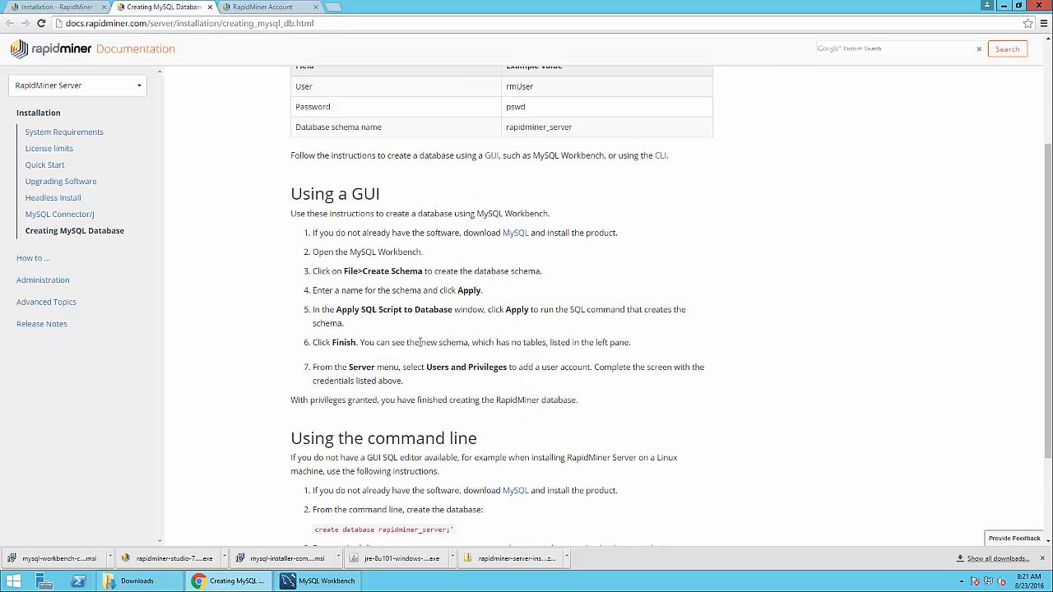
{"action": "scroll", "coordinate": [419, 346], "scroll_direction": "down", "scroll_amount": 1}
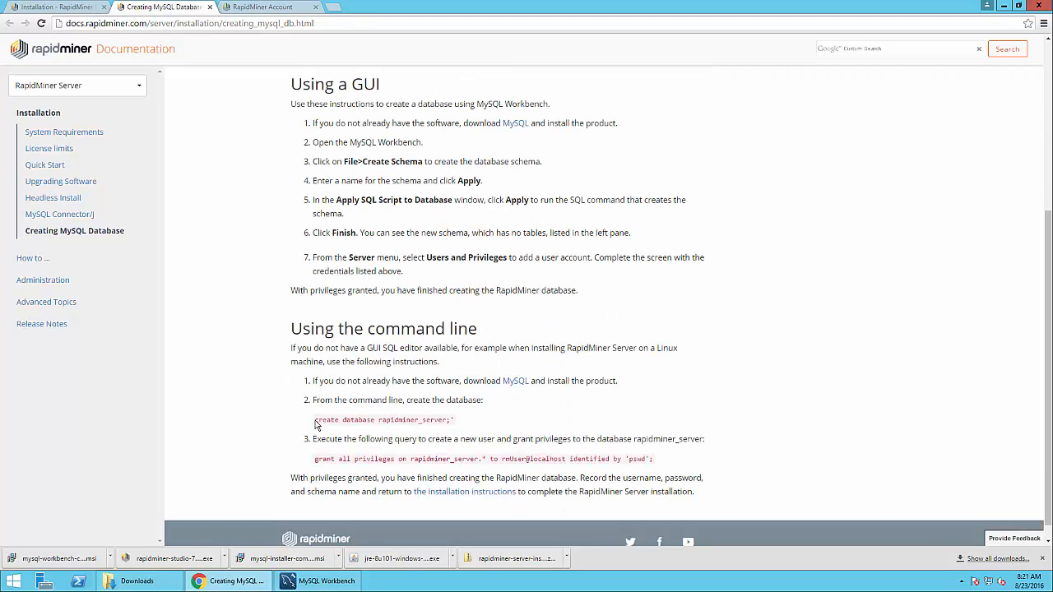
{"action": "left_click_drag", "start_coordinate": [315, 420], "coordinate": [453, 419]}
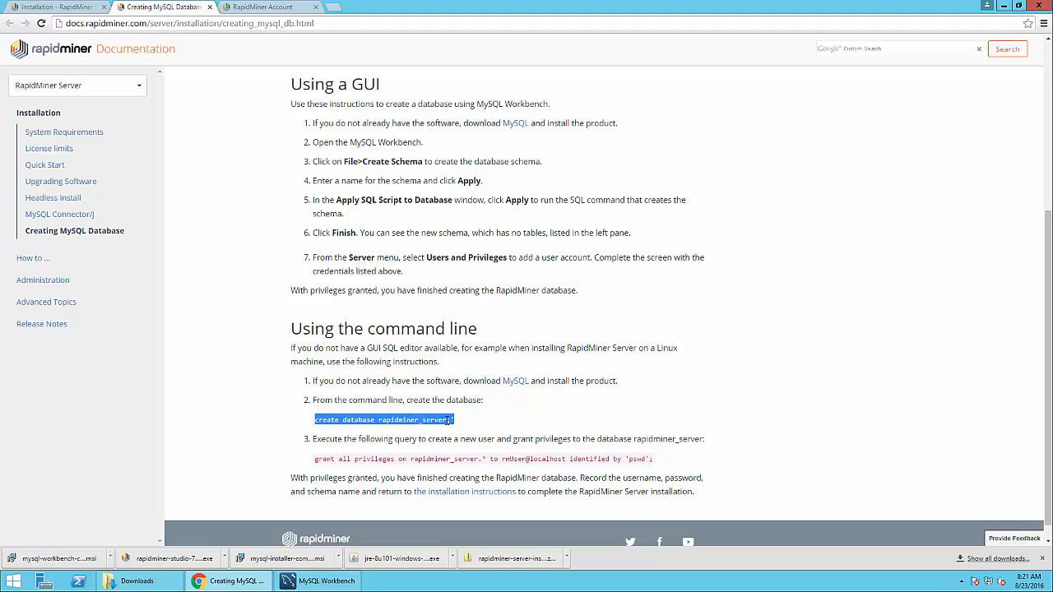
{"action": "left_click", "coordinate": [322, 585]}
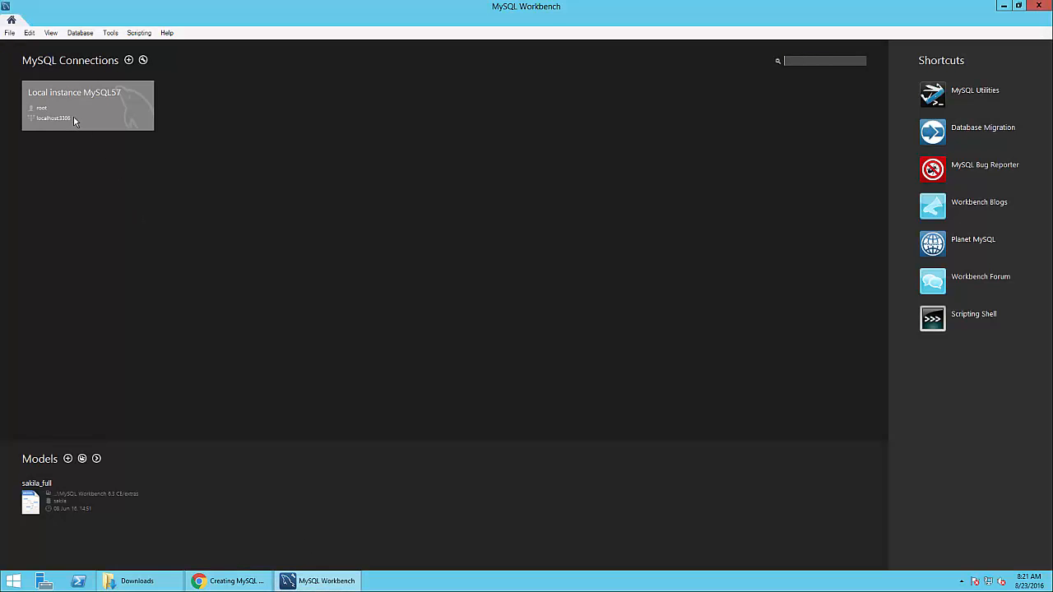
Connect to Local instance MySQL57 with the root password and run create database rapidminer_server
{"action": "left_click", "coordinate": [74, 118]}
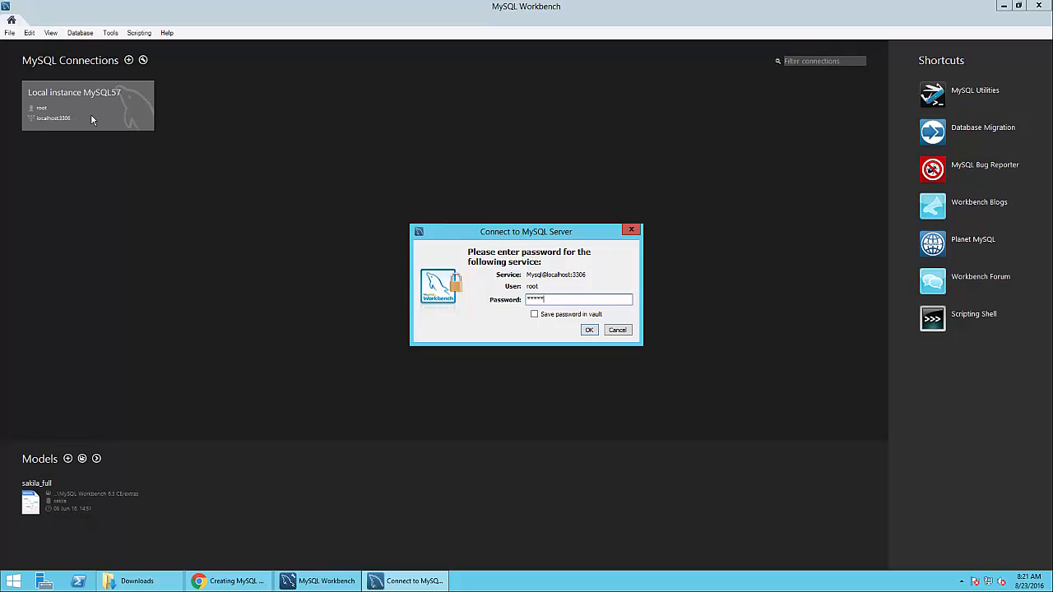
{"action": "key", "text": "ctrl+a"}
{"action": "type", "text": "*********"}
{"action": "key", "text": "Return"}
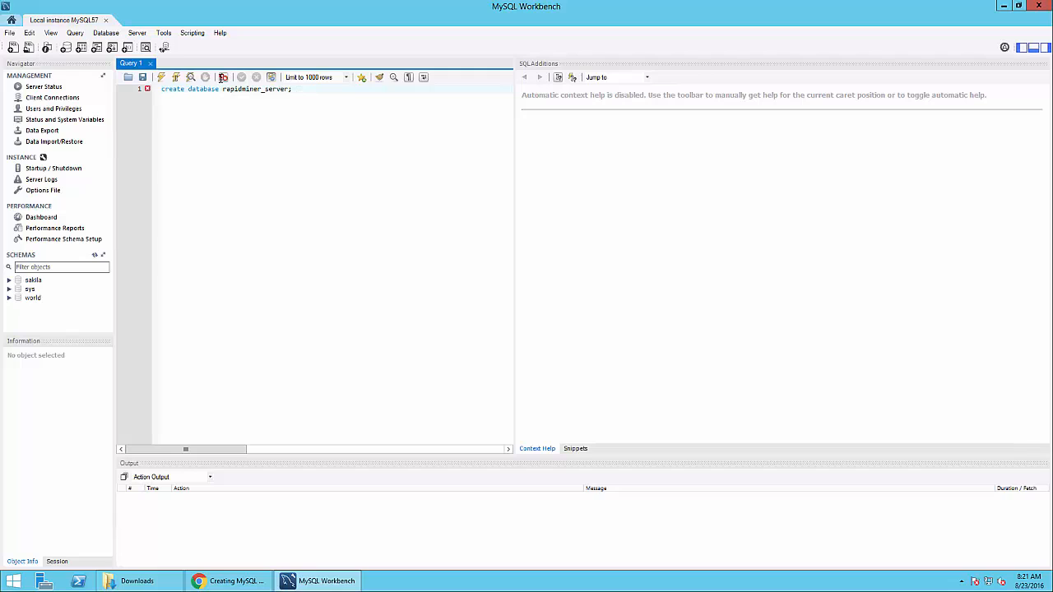
{"action": "left_click", "coordinate": [161, 76]}
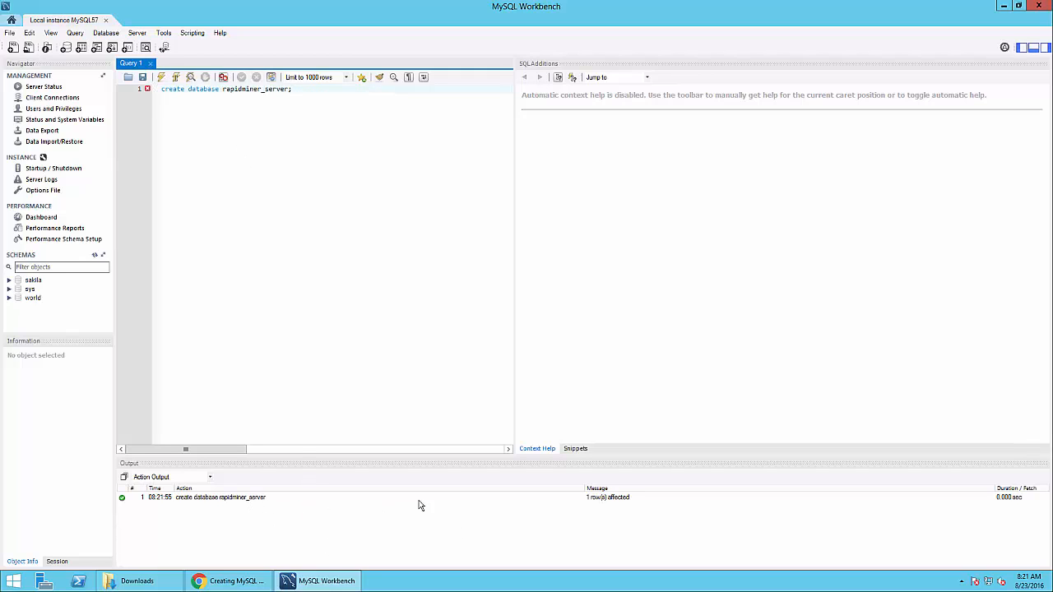
{"action": "left_click", "coordinate": [215, 582]}
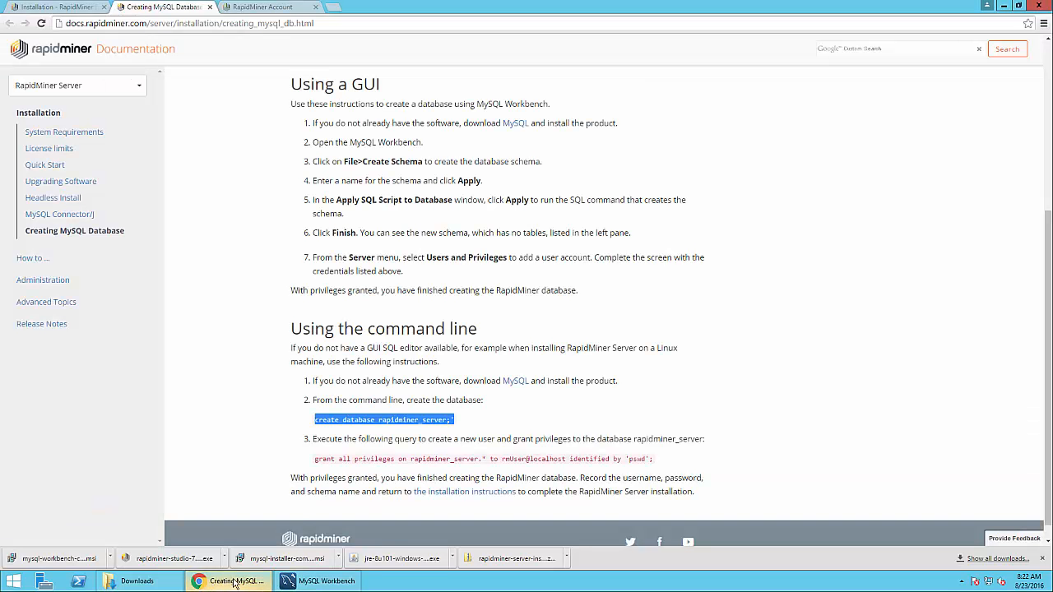
Copy the grant all privileges query from the documentation and switch back to Workbench
{"action": "left_click", "coordinate": [329, 460]}
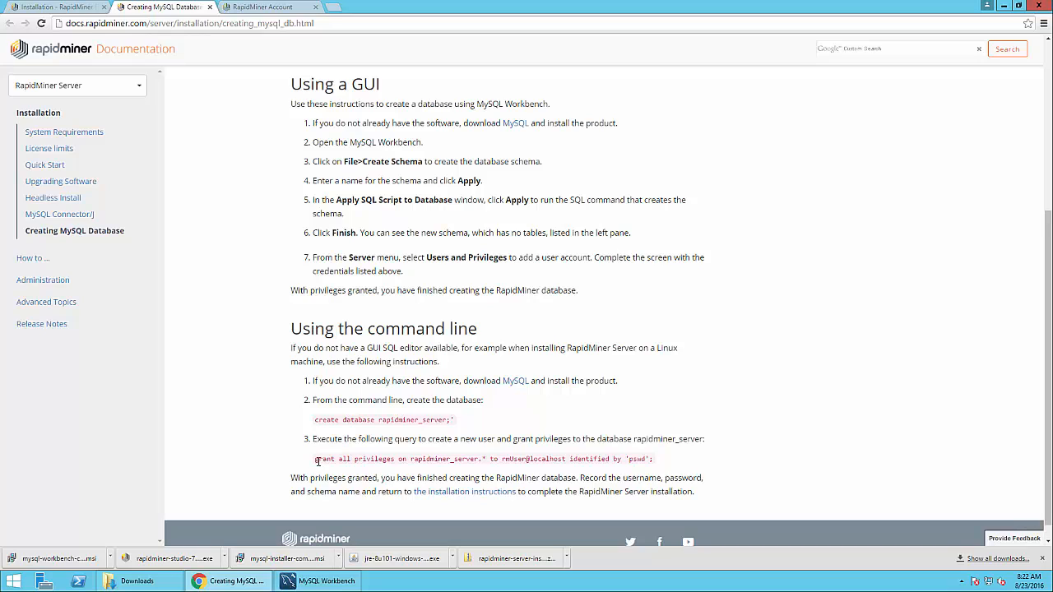
{"action": "left_click_drag", "start_coordinate": [315, 459], "coordinate": [651, 458]}
{"action": "key", "text": "ctrl+c"}
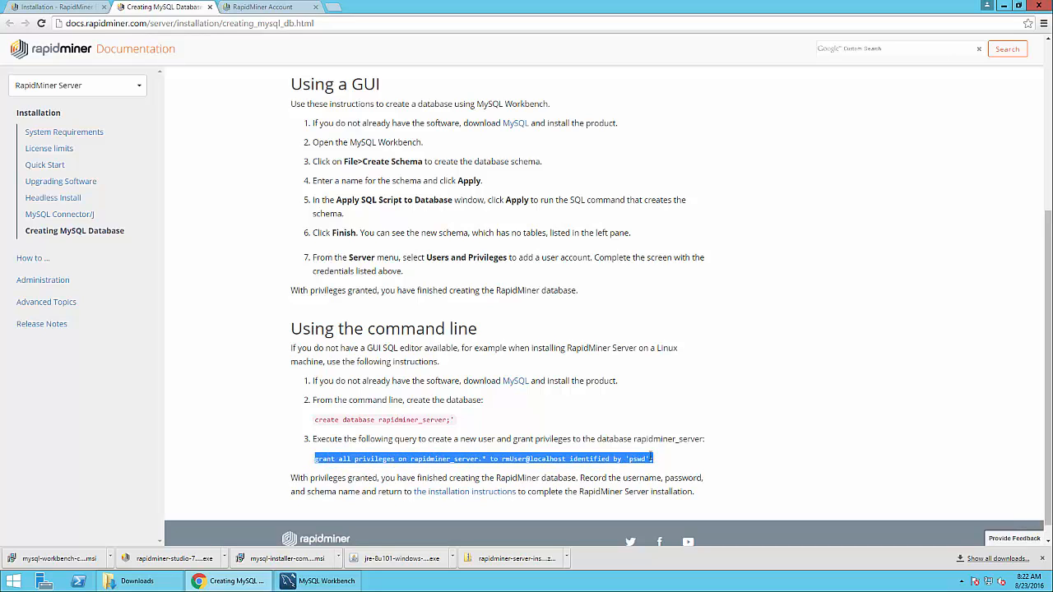
{"action": "left_click", "coordinate": [336, 585]}
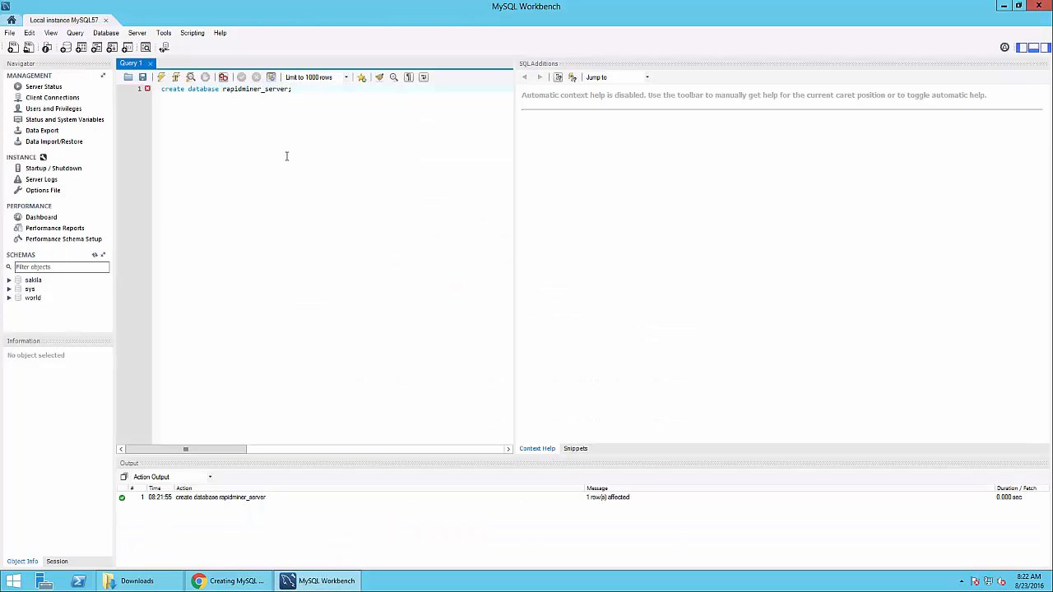
Paste the grant query on line 3, replace its example password with a new one, and execute it
{"action": "key", "text": "Return"}
{"action": "key", "text": "Return"}
{"action": "key", "text": "ctrl+v"}
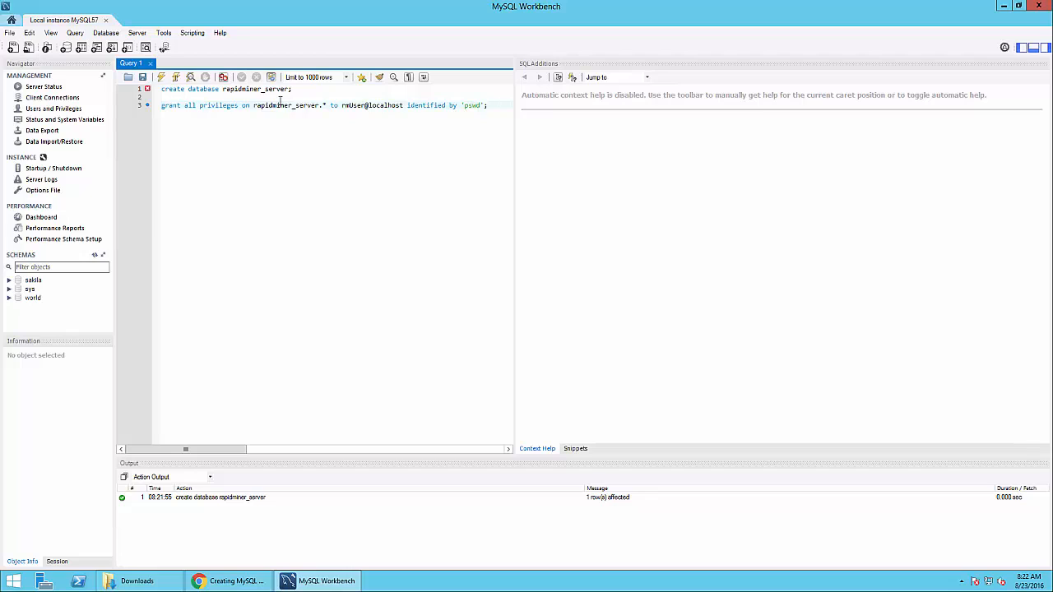
{"action": "left_click_drag", "start_coordinate": [253, 105], "coordinate": [327, 105]}
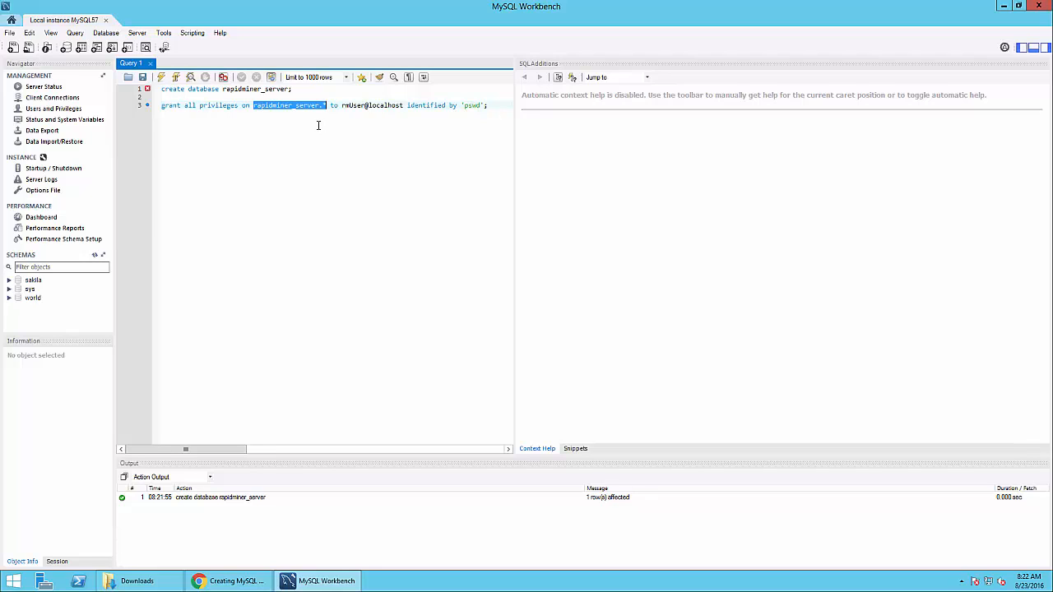
{"action": "left_click", "coordinate": [363, 105]}
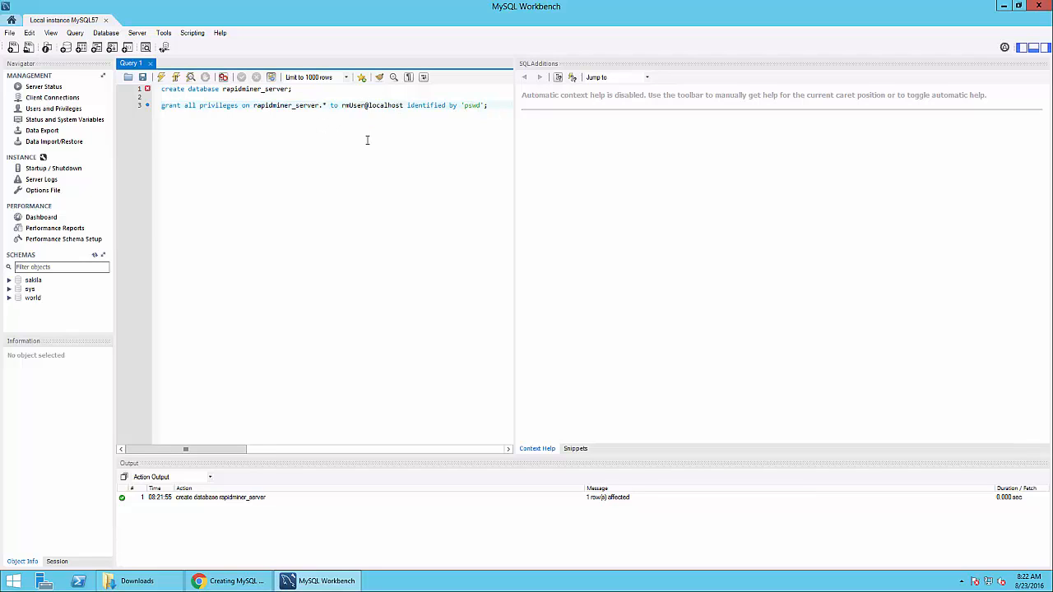
{"action": "double_click", "coordinate": [475, 105]}
{"action": "type", "text": "rapidminer"}
{"action": "key", "text": "shift+End"}
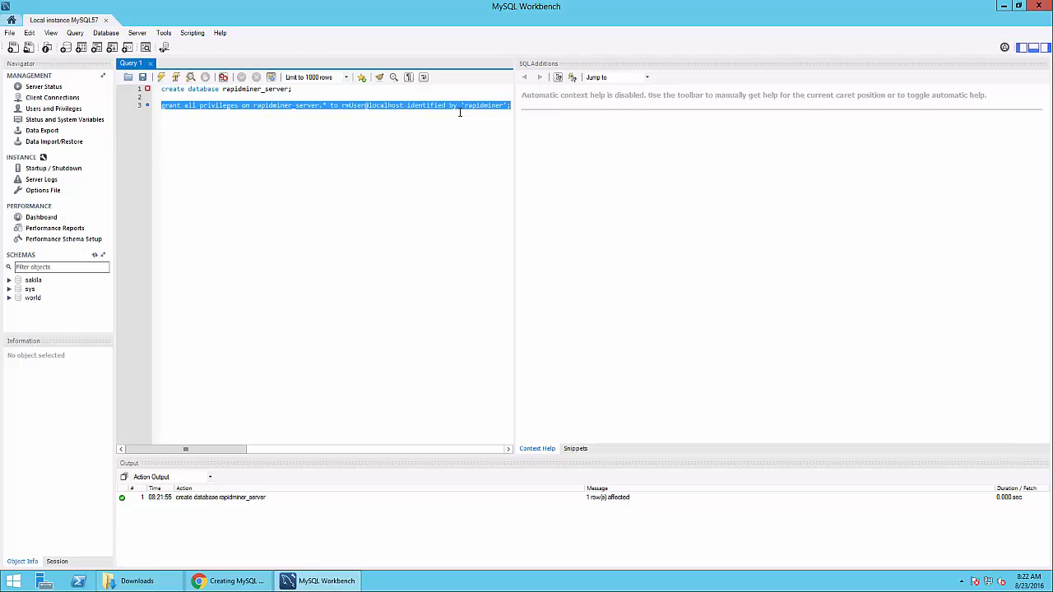
{"action": "left_click", "coordinate": [162, 78]}
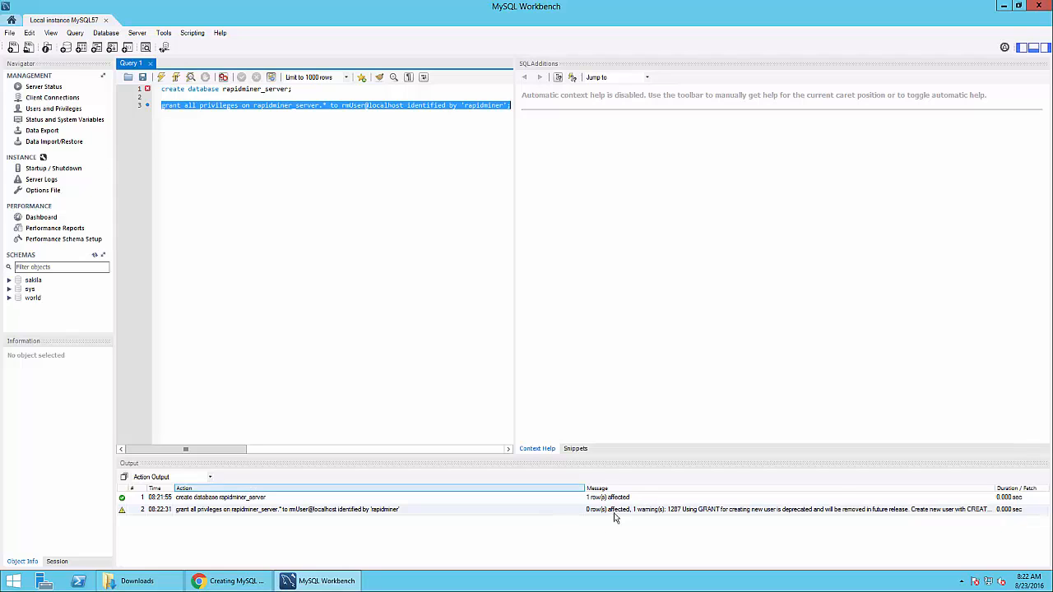
Read the deprecation warning, refresh the Schemas panel and expand rapidminer_server
{"action": "left_click_drag", "start_coordinate": [565, 490], "coordinate": [514, 490]}
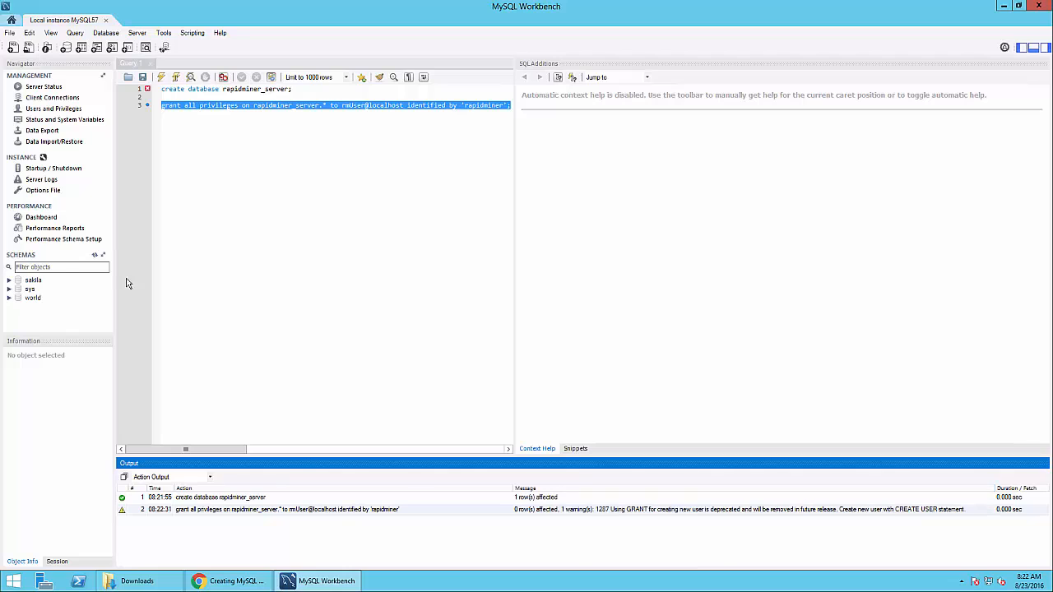
{"action": "left_click", "coordinate": [94, 257]}
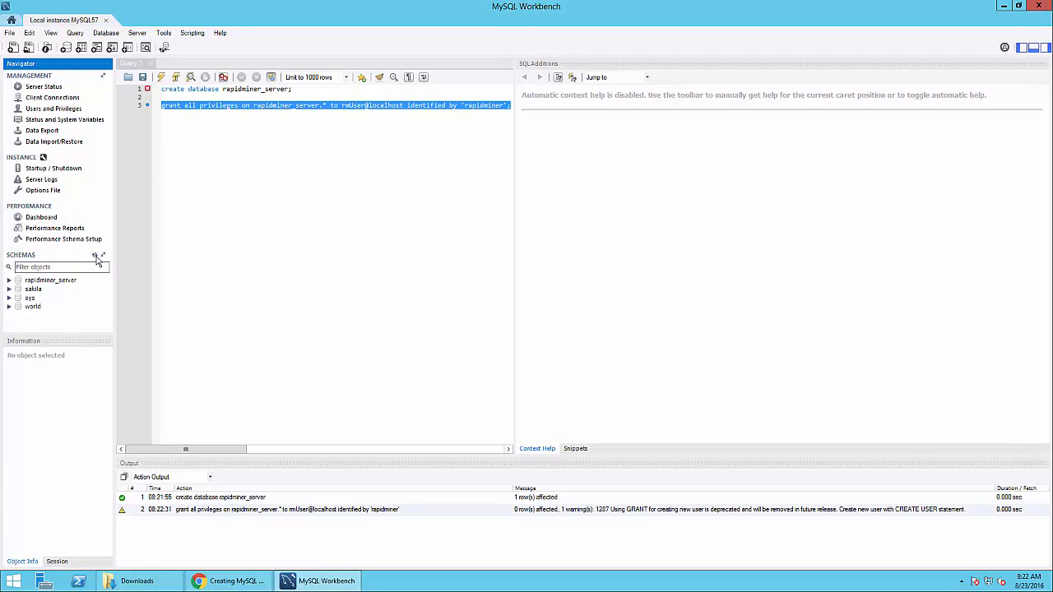
{"action": "left_click", "coordinate": [9, 279]}
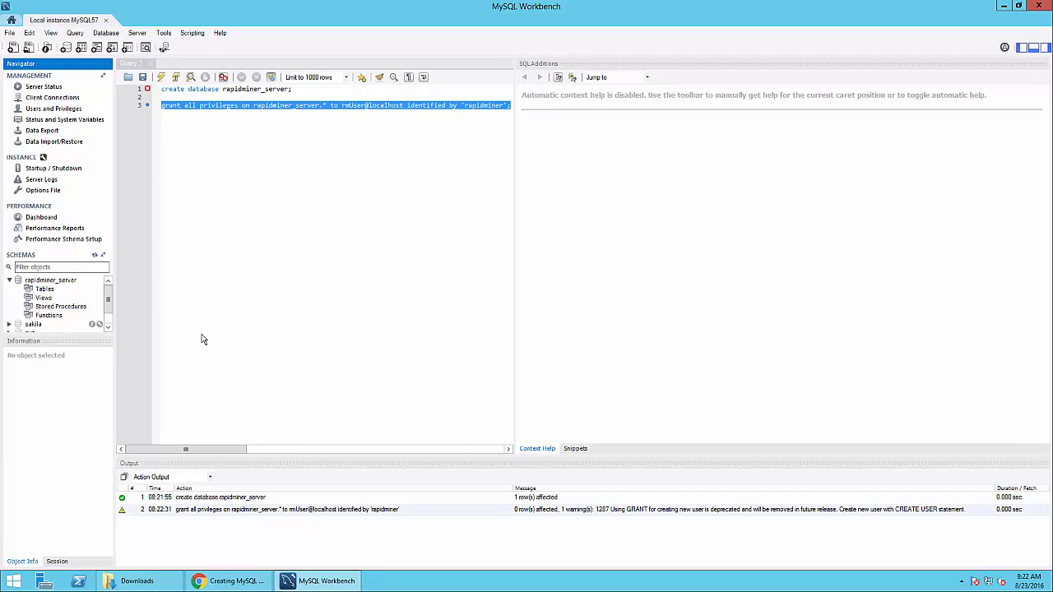
Review the RapidMiner docs in Chrome, then bring up the Downloads folder window
{"action": "mouse_move", "coordinate": [248, 582]}
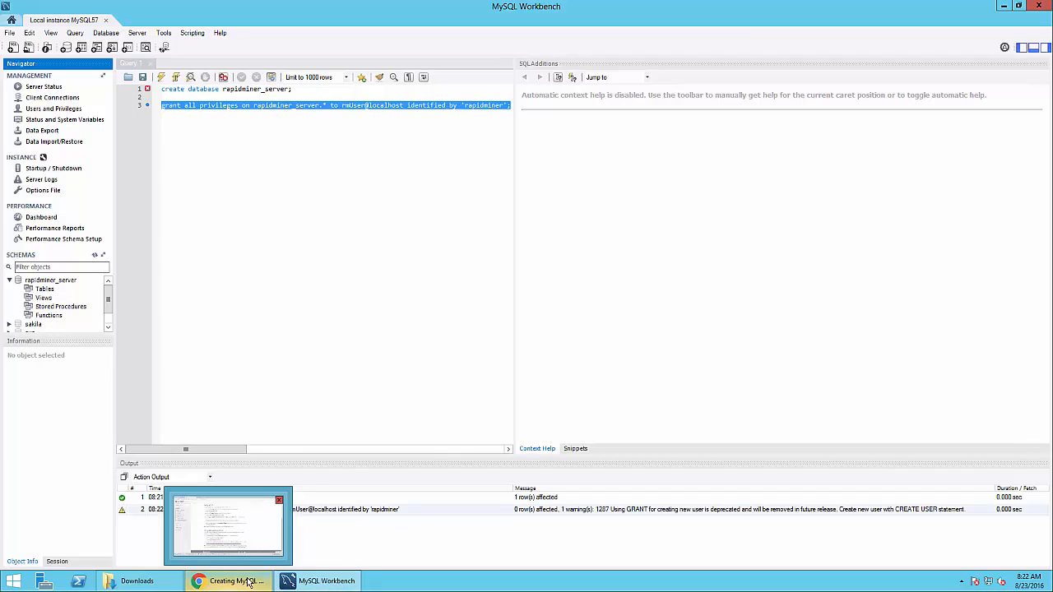
{"action": "left_click", "coordinate": [247, 510]}
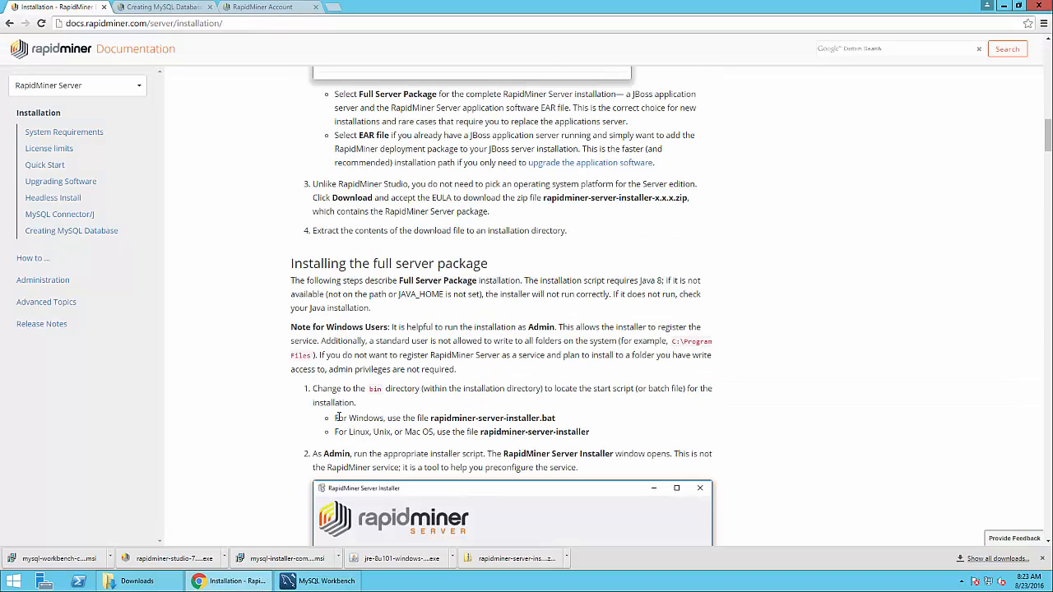
{"action": "scroll", "coordinate": [338, 417], "scroll_direction": "down", "scroll_amount": 2}
{"action": "left_click", "coordinate": [153, 584]}
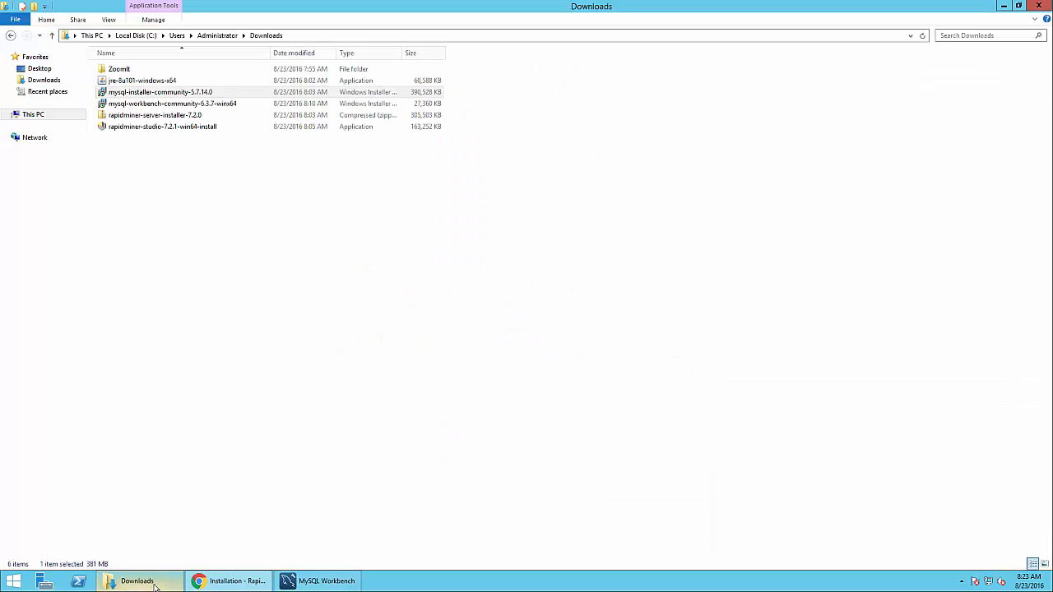
Extract rapidminer-server-installer-7.2.0 into the suggested folder and open it in a maximized window
{"action": "right_click", "coordinate": [158, 117]}
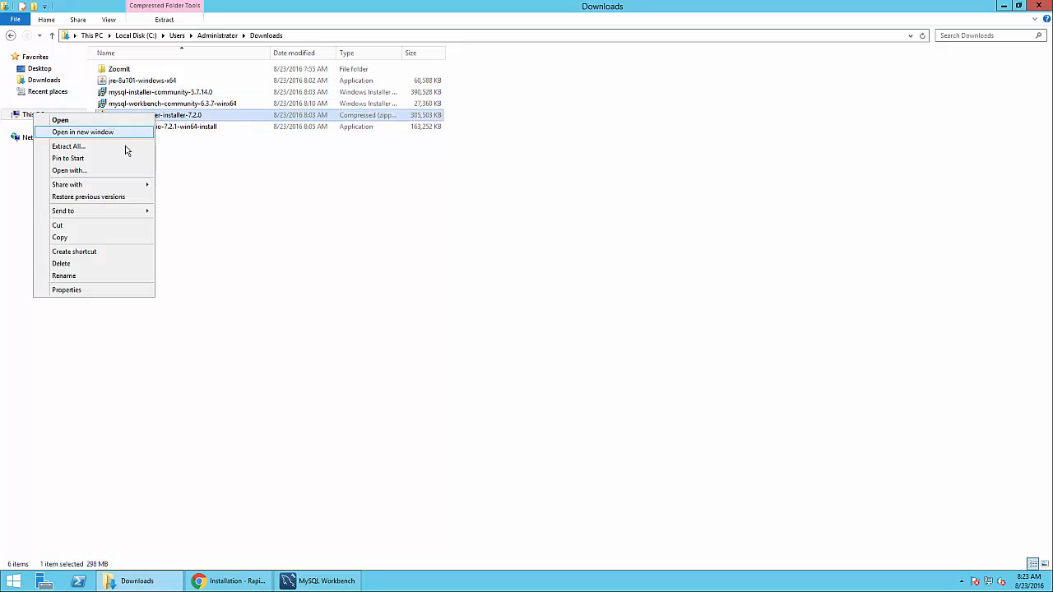
{"action": "left_click", "coordinate": [69, 147]}
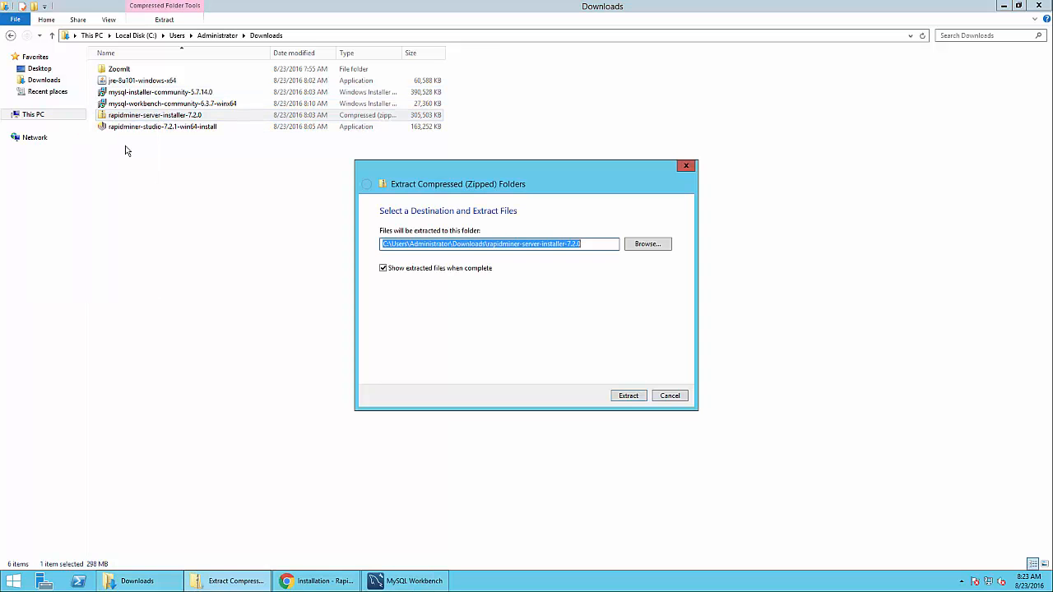
{"action": "left_click", "coordinate": [627, 396]}
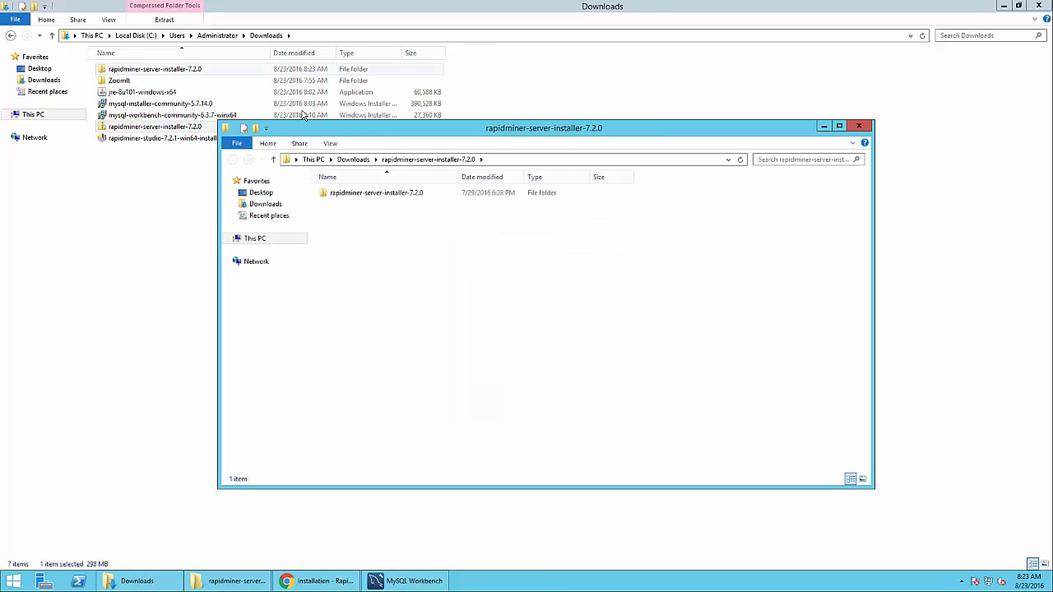
{"action": "double_click", "coordinate": [376, 127]}
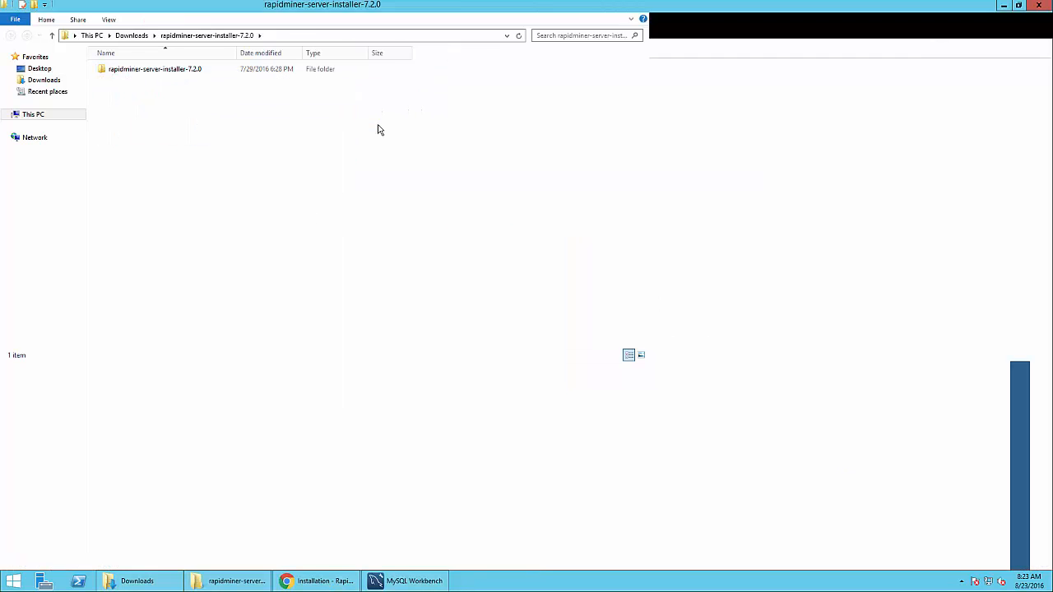
{"action": "double_click", "coordinate": [169, 72]}
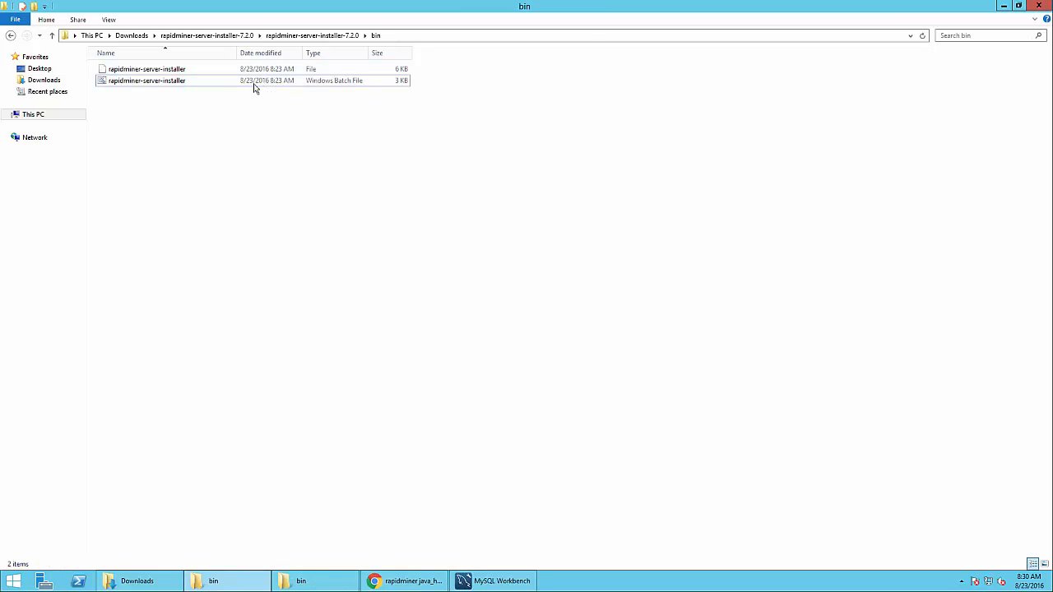
Run the installer batch file as administrator
{"action": "right_click", "coordinate": [153, 85]}
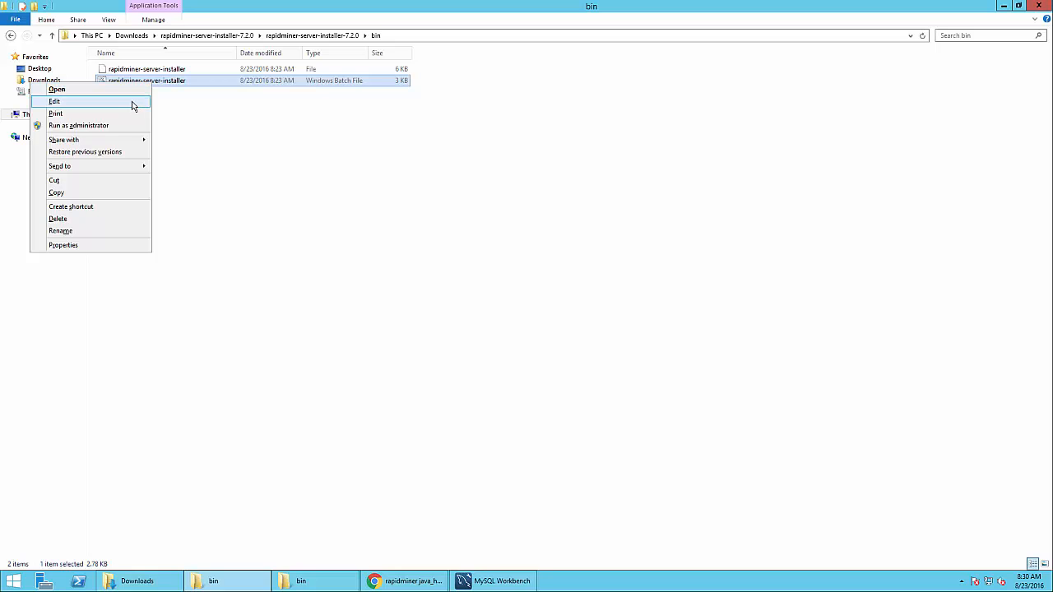
{"action": "left_click", "coordinate": [137, 124]}
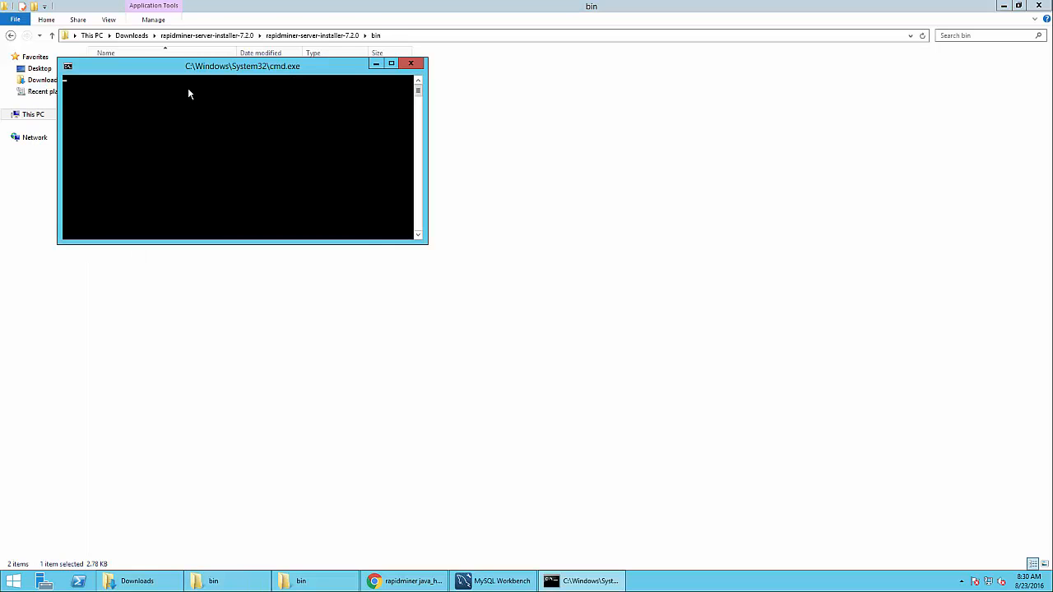
{"action": "left_click_drag", "start_coordinate": [218, 76], "coordinate": [547, 183]}
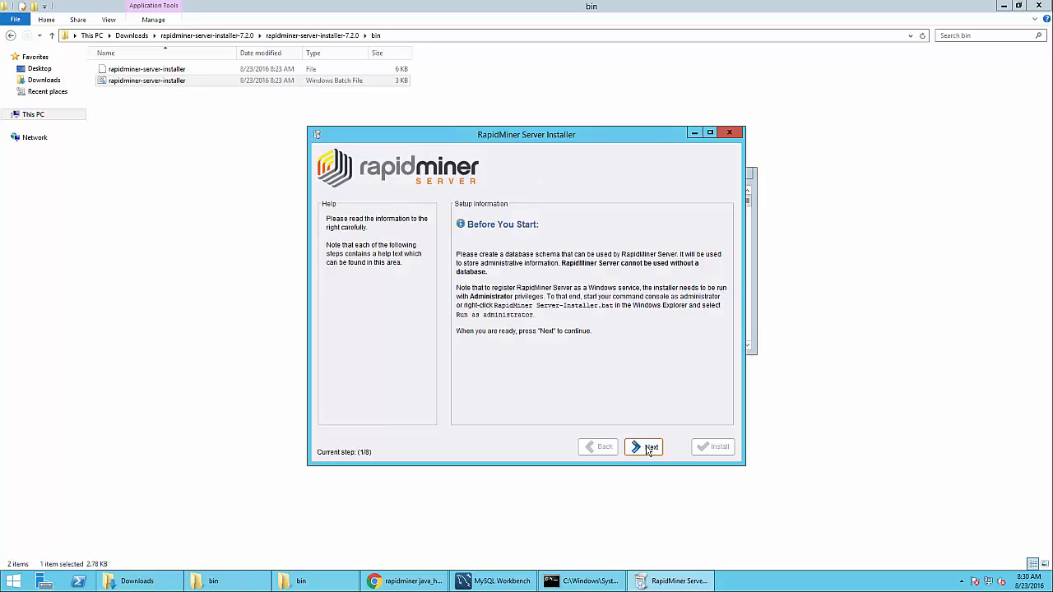
Continue past the intro, install on this machine, and accept the EULA
{"action": "left_click", "coordinate": [649, 449]}
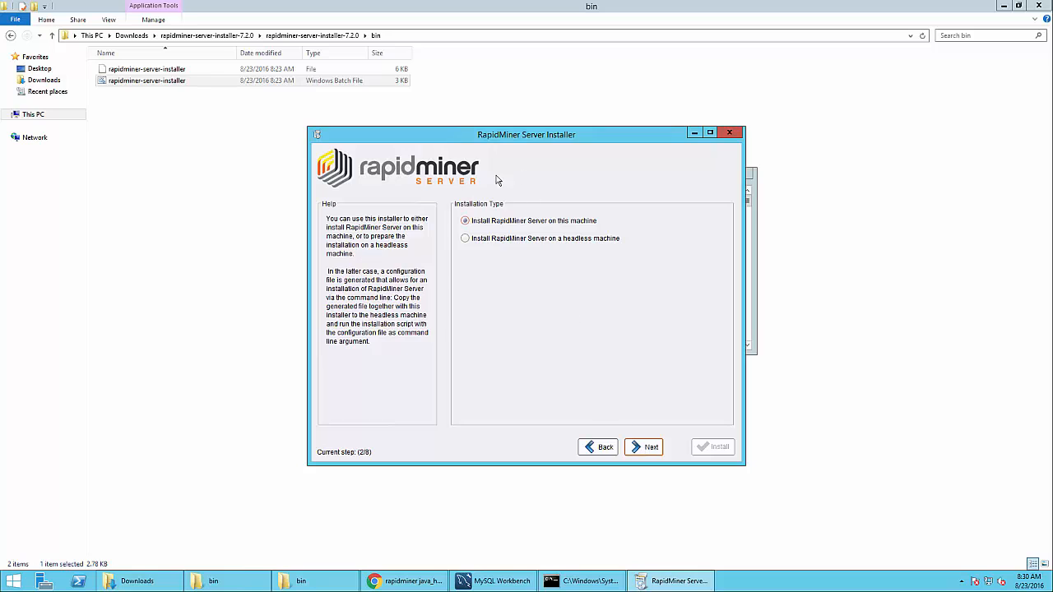
{"action": "left_click", "coordinate": [650, 447]}
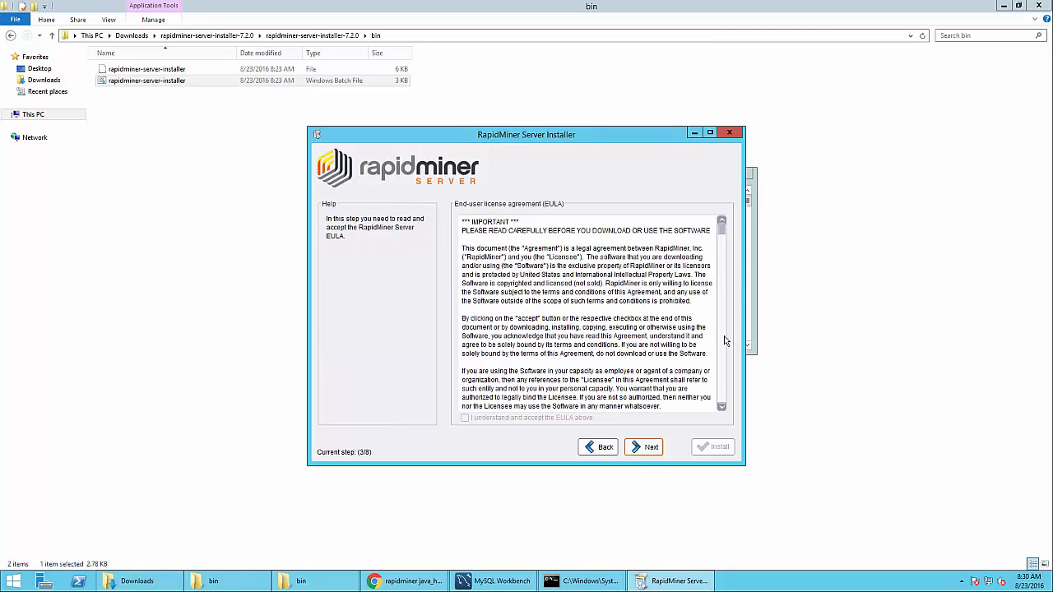
{"action": "left_click_drag", "start_coordinate": [724, 239], "coordinate": [722, 398]}
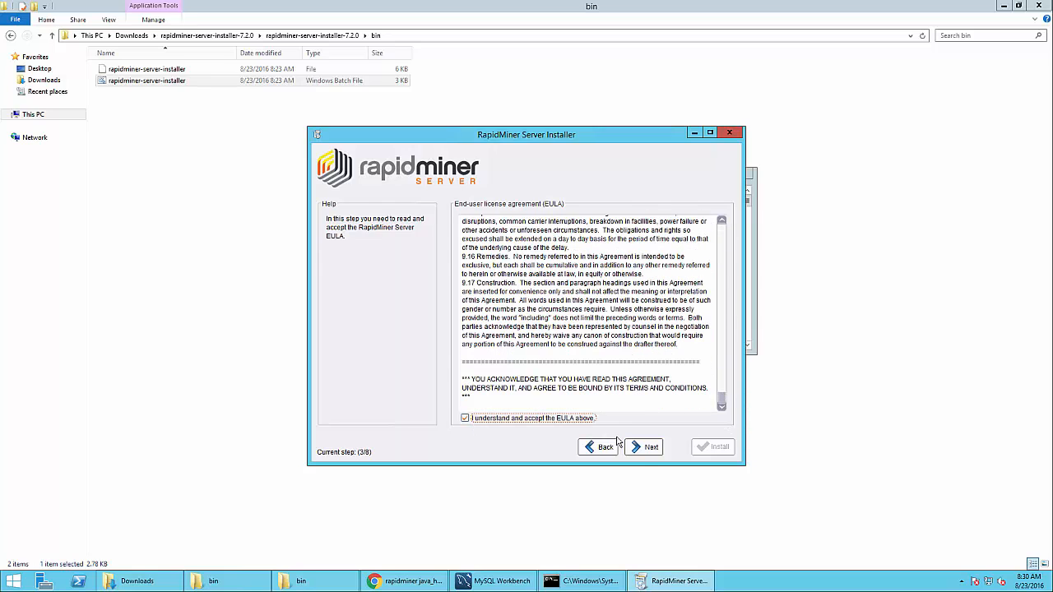
{"action": "left_click", "coordinate": [639, 454]}
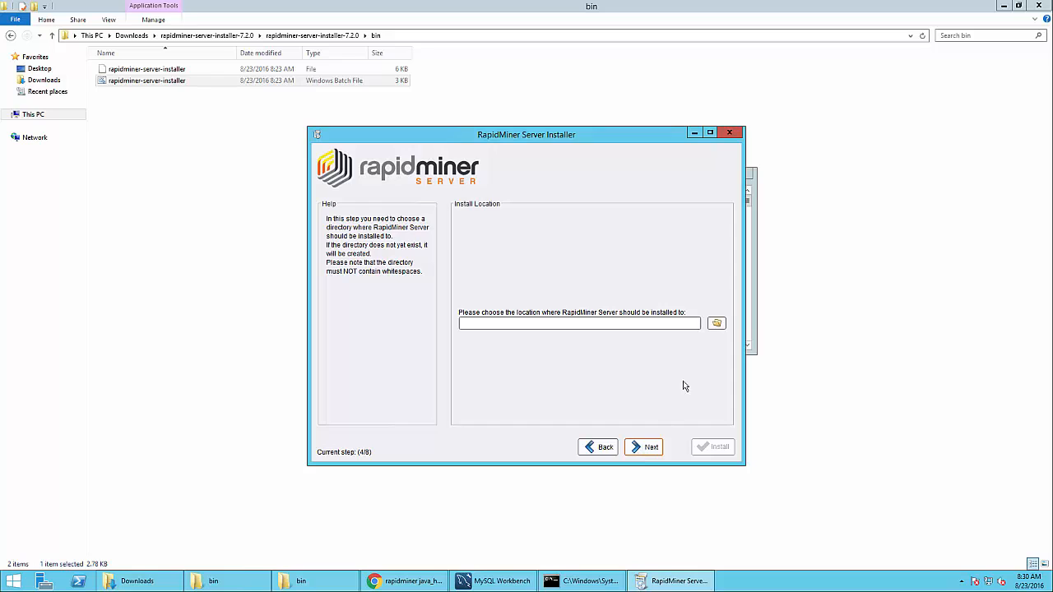
Create a new folder C:\rapidminerserver and choose it as the install location
{"action": "left_click", "coordinate": [602, 323]}
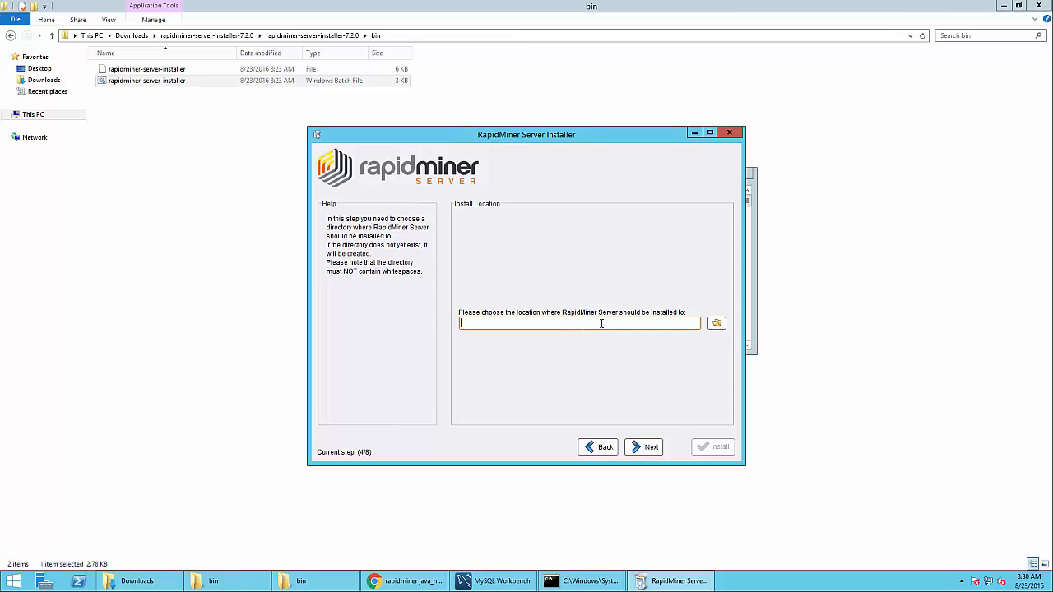
{"action": "left_click", "coordinate": [716, 324]}
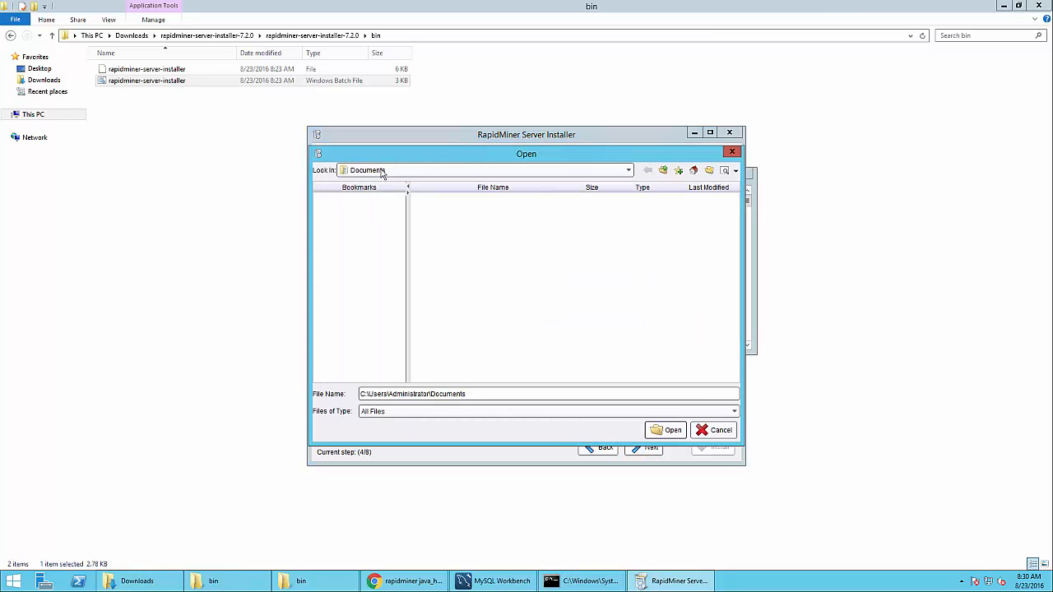
{"action": "left_click", "coordinate": [381, 175]}
{"action": "left_click", "coordinate": [384, 206]}
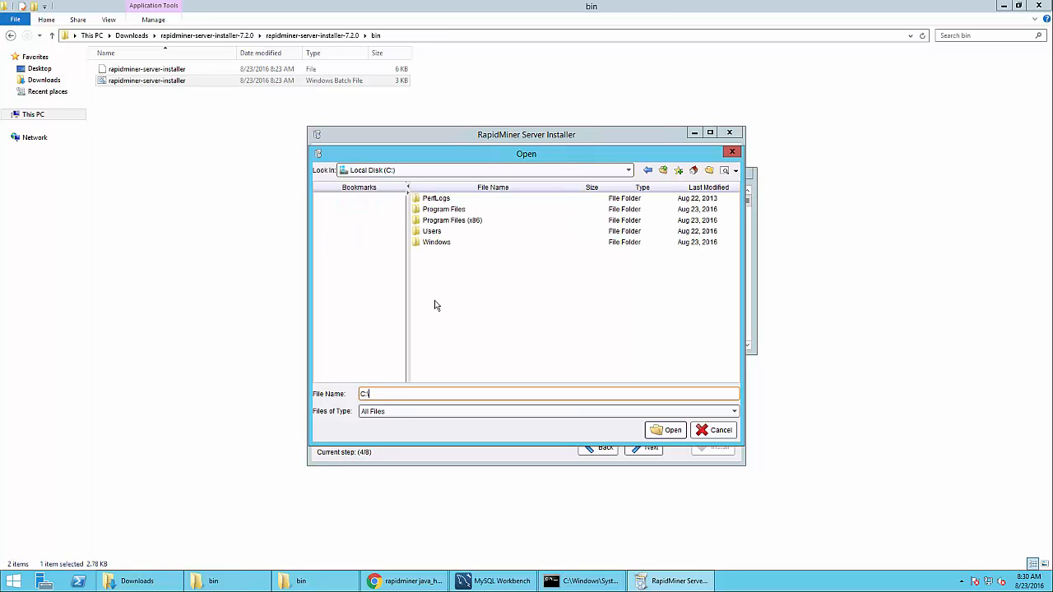
{"action": "left_click", "coordinate": [709, 171]}
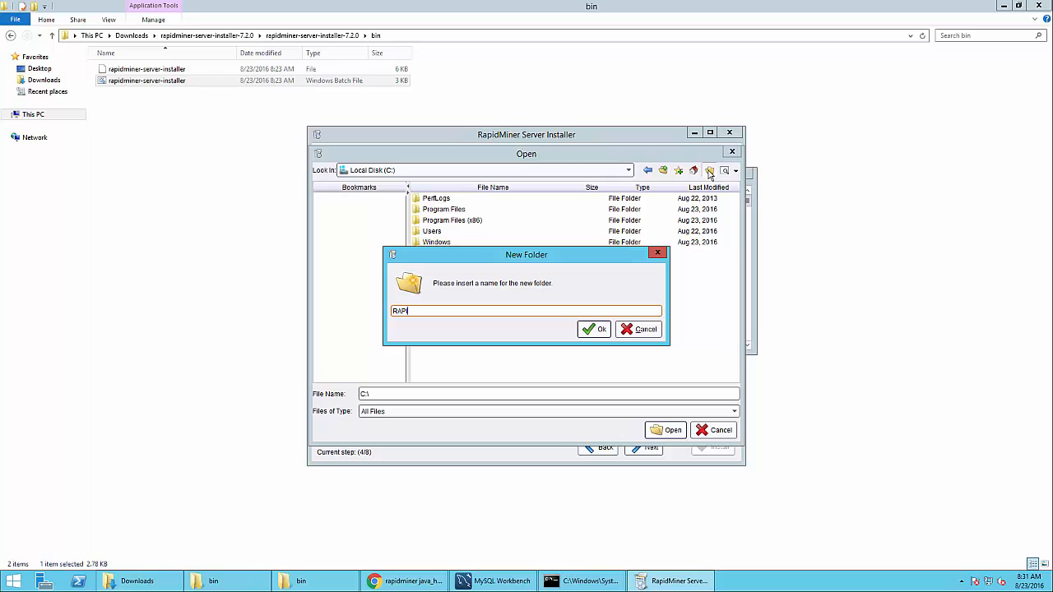
{"action": "type", "text": "RAPIDMINER"}
{"action": "key", "text": "ctrl+a"}
{"action": "type", "text": "rapidminerserver"}
{"action": "left_click", "coordinate": [596, 330]}
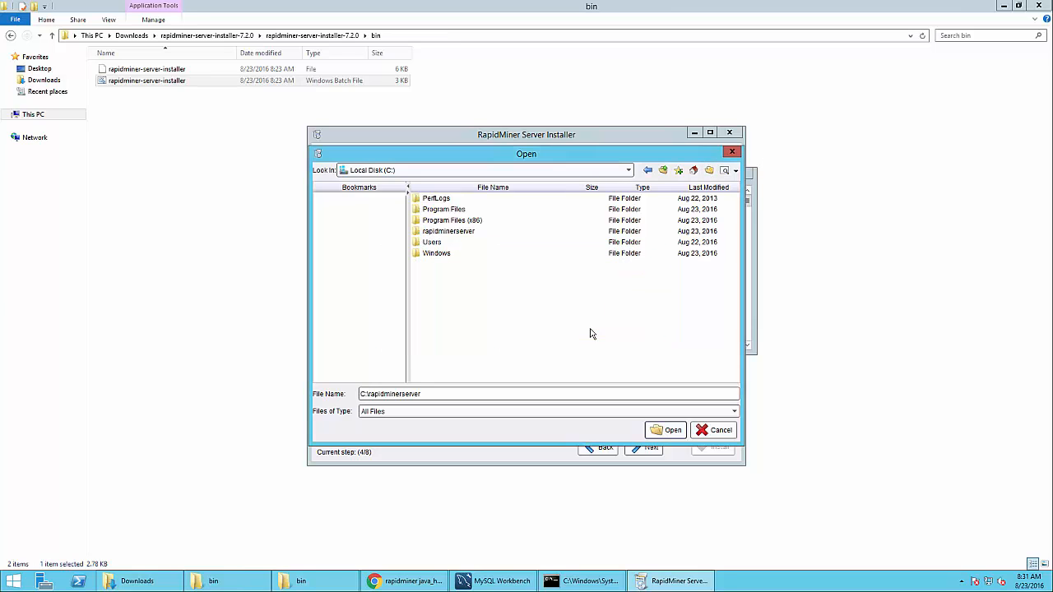
{"action": "left_click", "coordinate": [670, 431]}
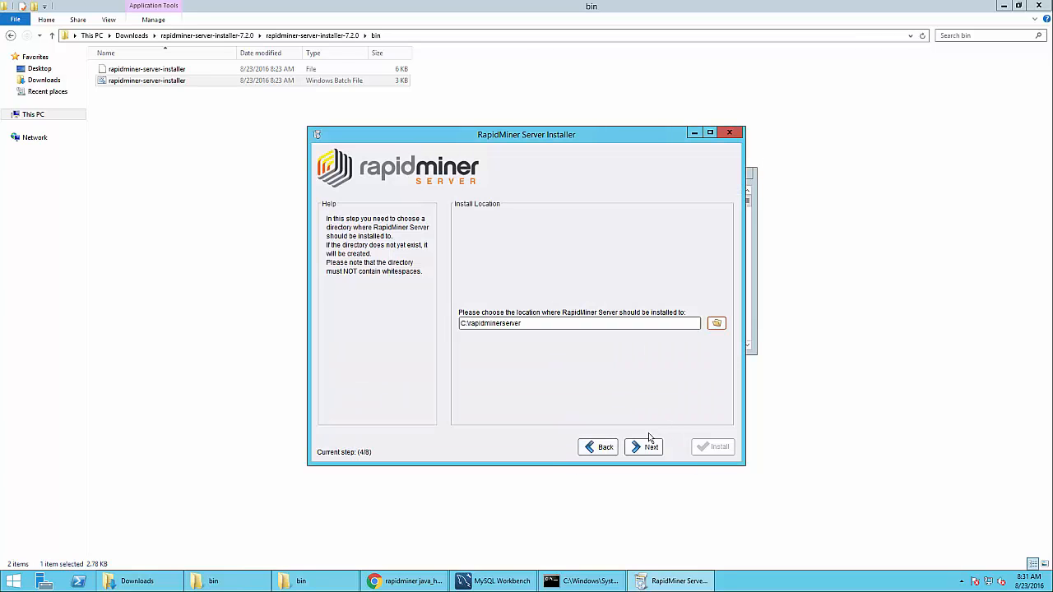
{"action": "left_click", "coordinate": [638, 451]}
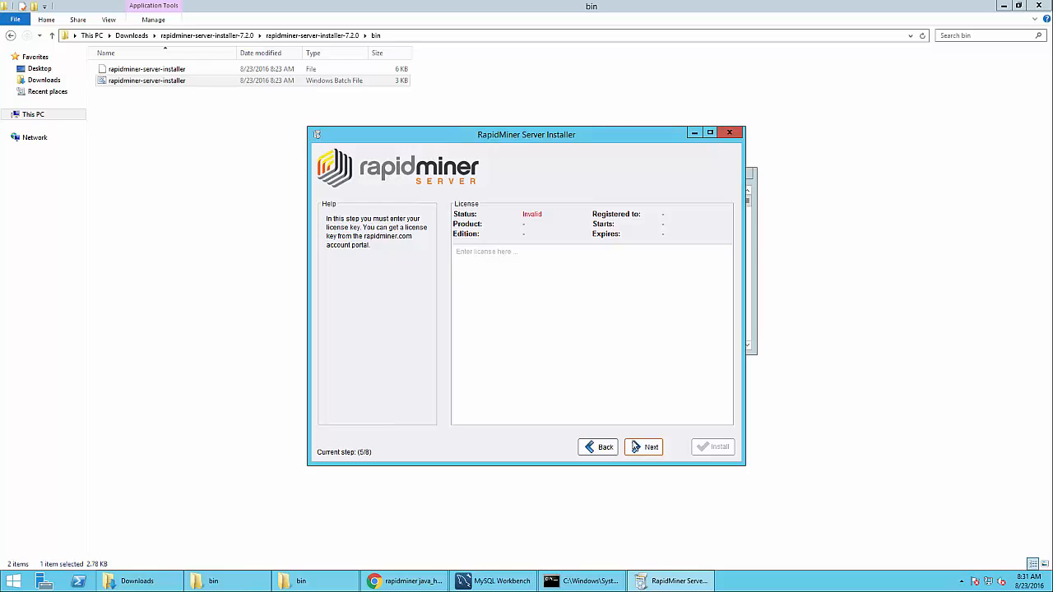
Reveal and copy the Free RapidMiner Server license key from the RapidMiner Account Licenses page
{"action": "left_click", "coordinate": [506, 310]}
{"action": "left_click", "coordinate": [403, 582]}
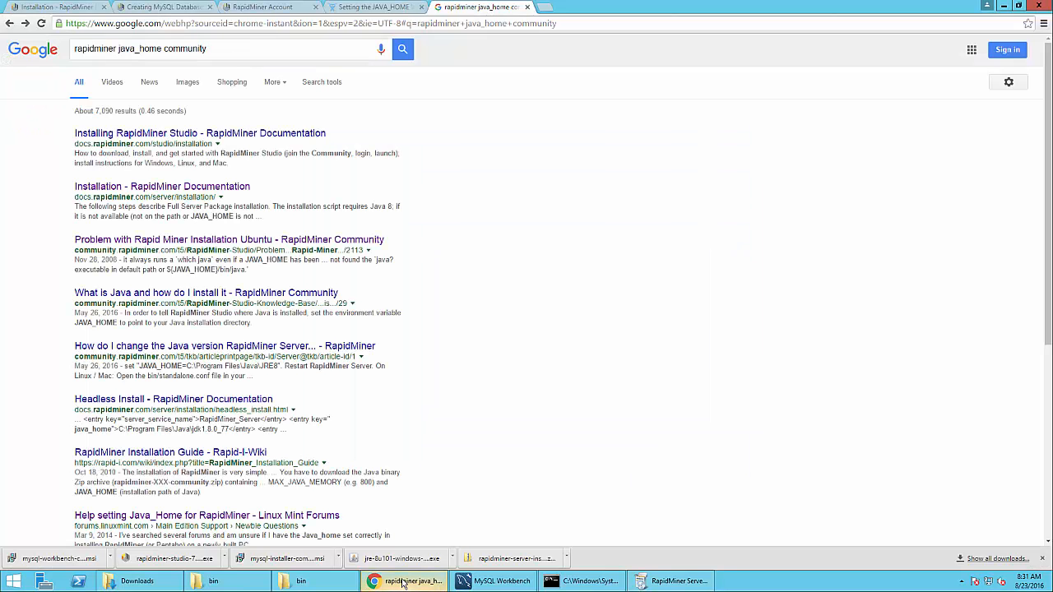
{"action": "left_click", "coordinate": [262, 8]}
{"action": "key", "text": "ctrl+l"}
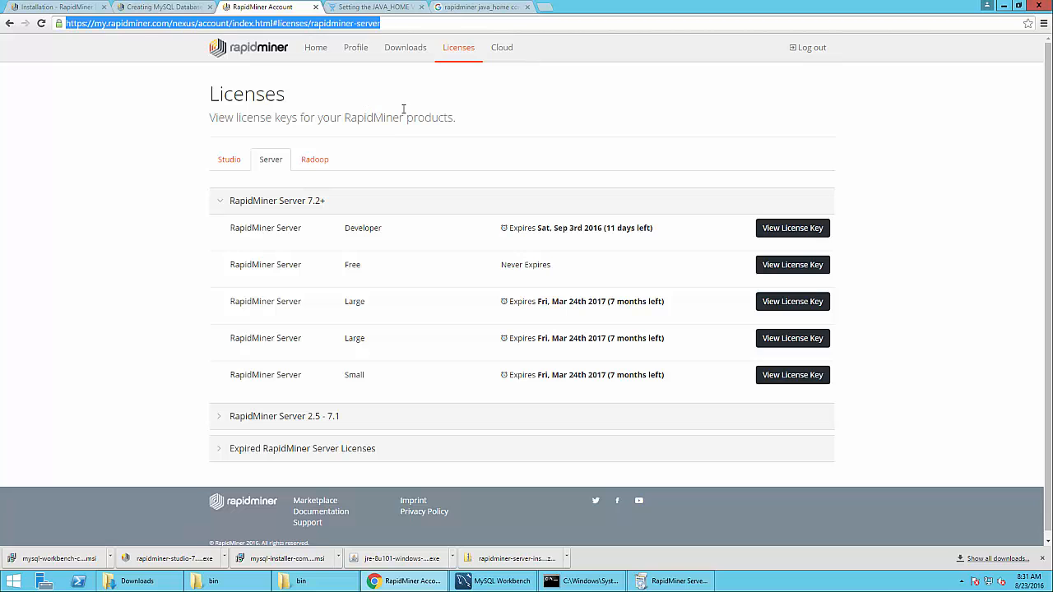
{"action": "left_click", "coordinate": [458, 47]}
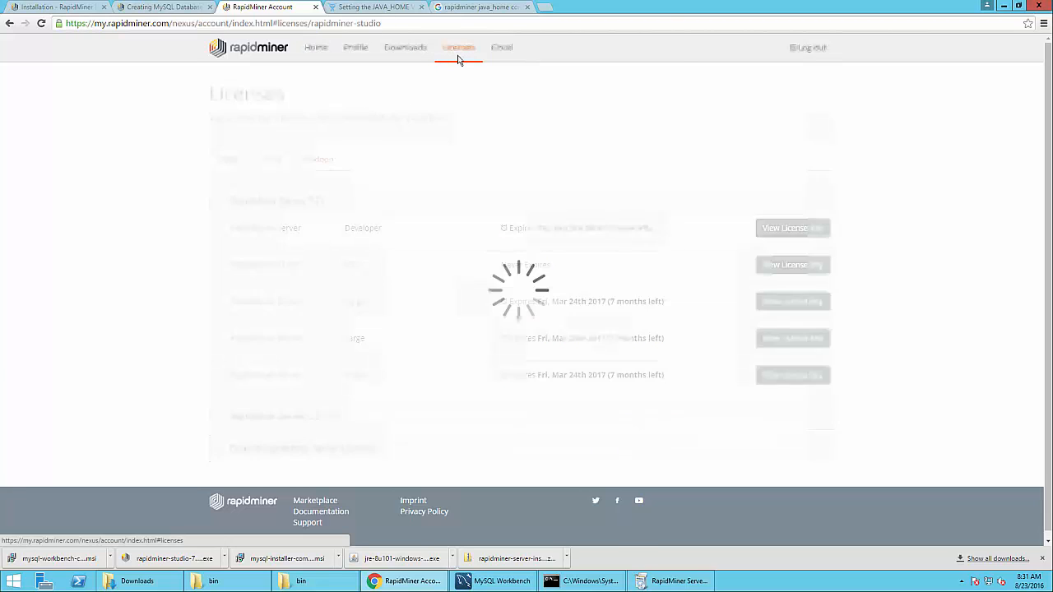
{"action": "left_click", "coordinate": [270, 162]}
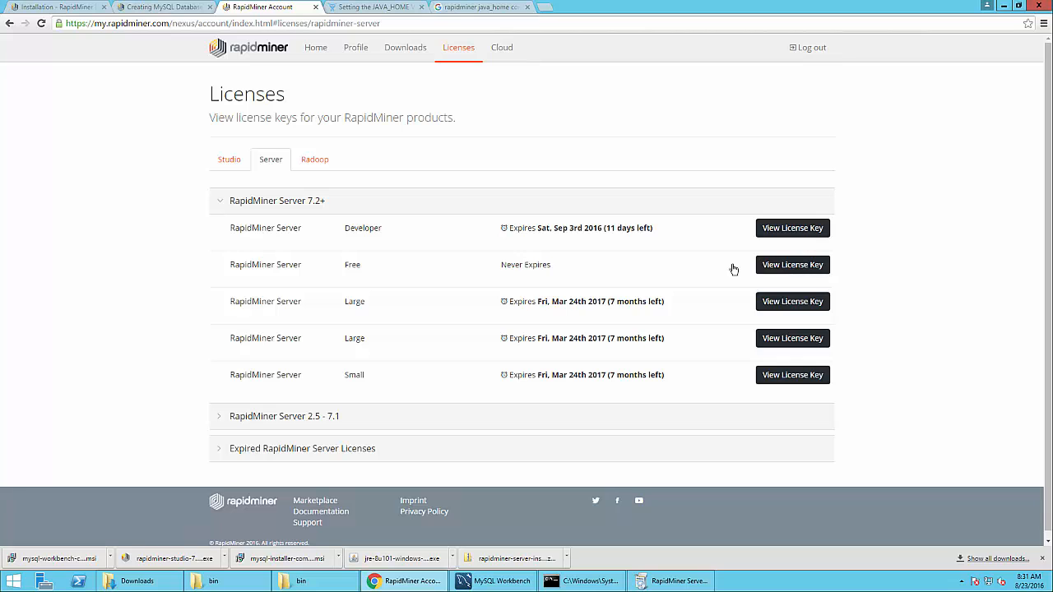
{"action": "left_click", "coordinate": [792, 264]}
{"action": "left_click", "coordinate": [507, 339]}
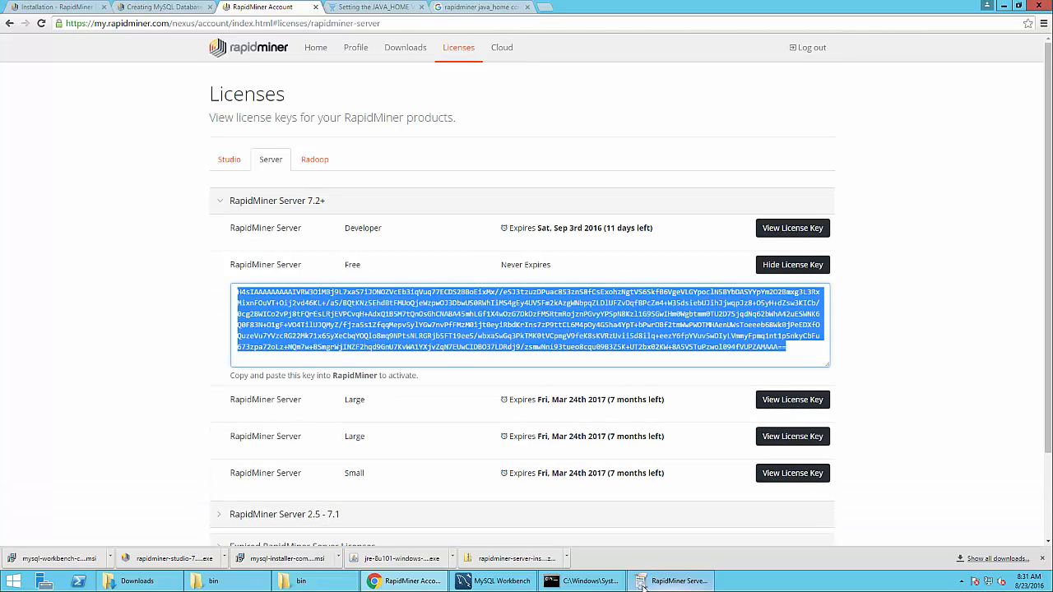
{"action": "left_click", "coordinate": [673, 581]}
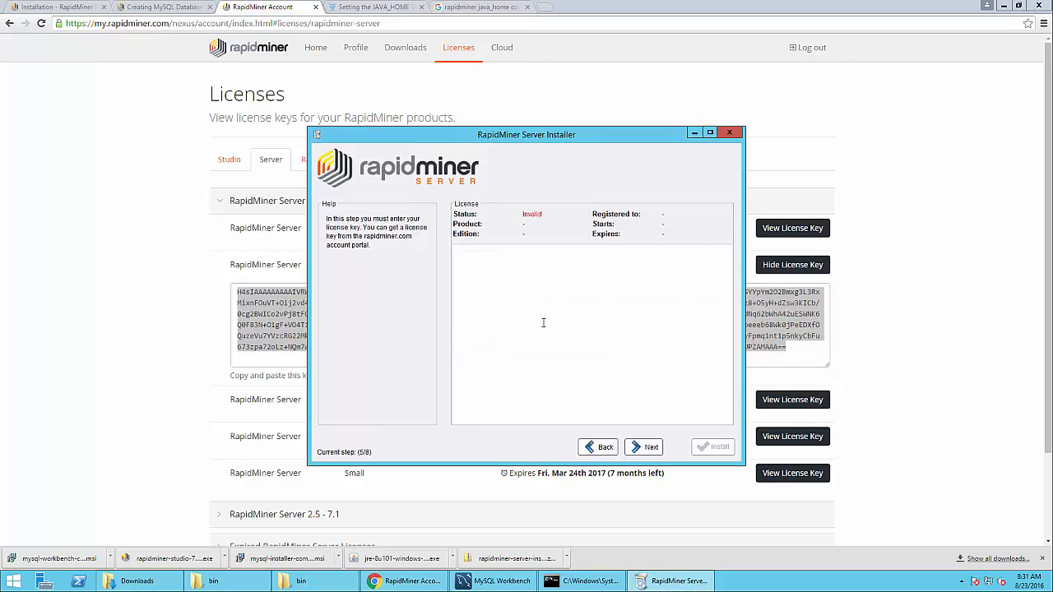
Paste the copied license key so it validates, and continue to server settings
{"action": "key", "text": "ctrl+v"}
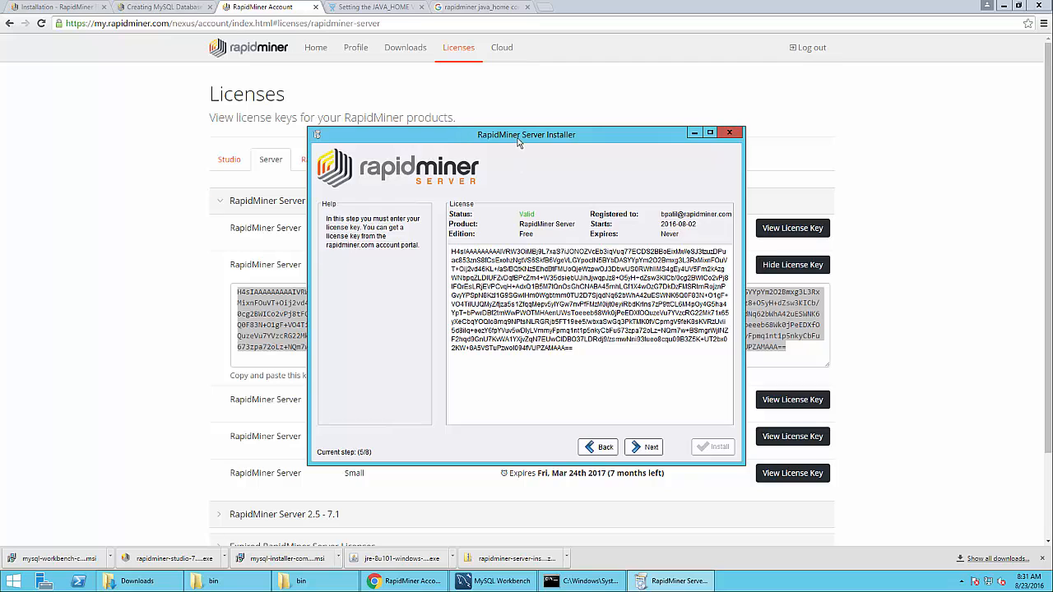
{"action": "left_click_drag", "start_coordinate": [576, 138], "coordinate": [579, 113]}
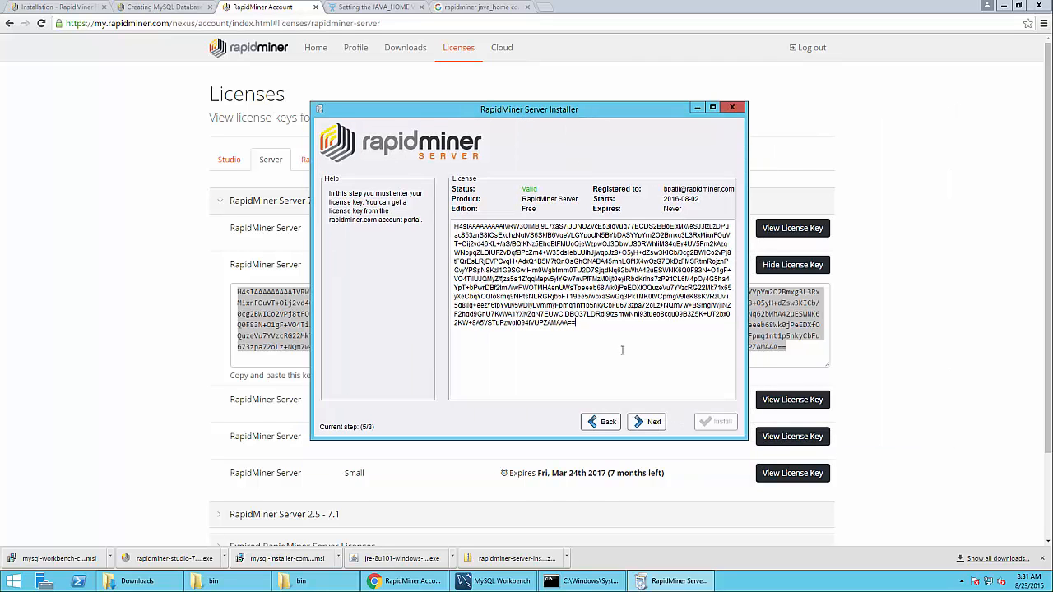
{"action": "left_click", "coordinate": [654, 424]}
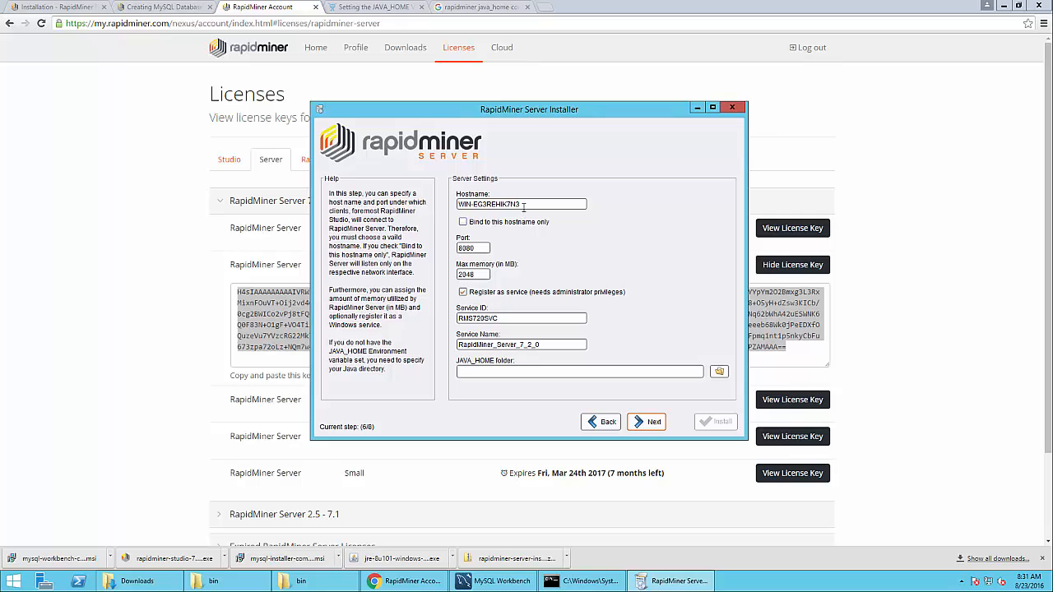
Keep port 8080 and set JAVA_HOME to C:\Program Files\Java\jre1.8.0_101
{"action": "double_click", "coordinate": [481, 203]}
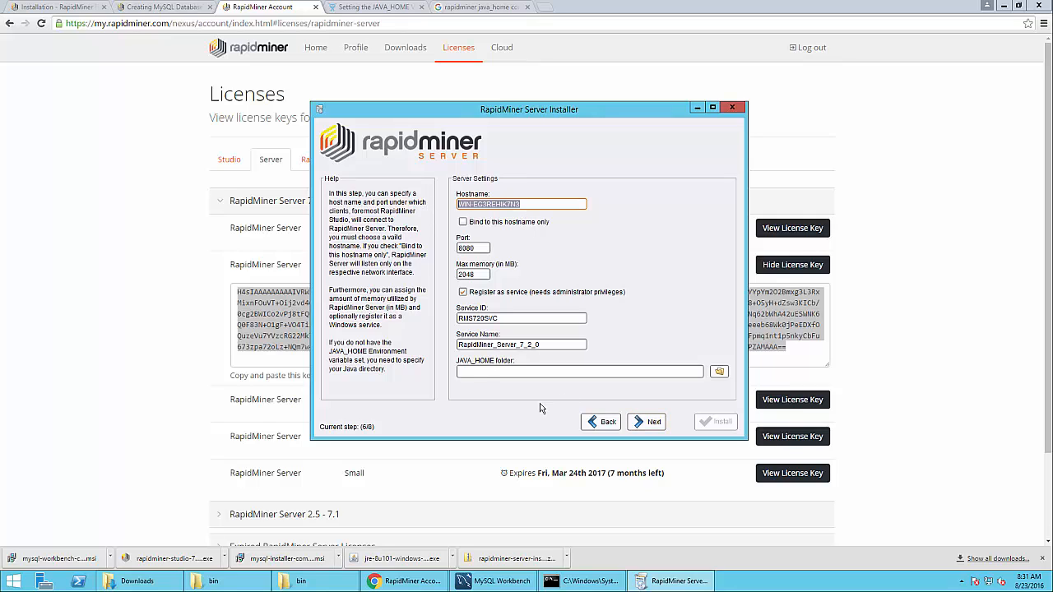
{"action": "double_click", "coordinate": [482, 248]}
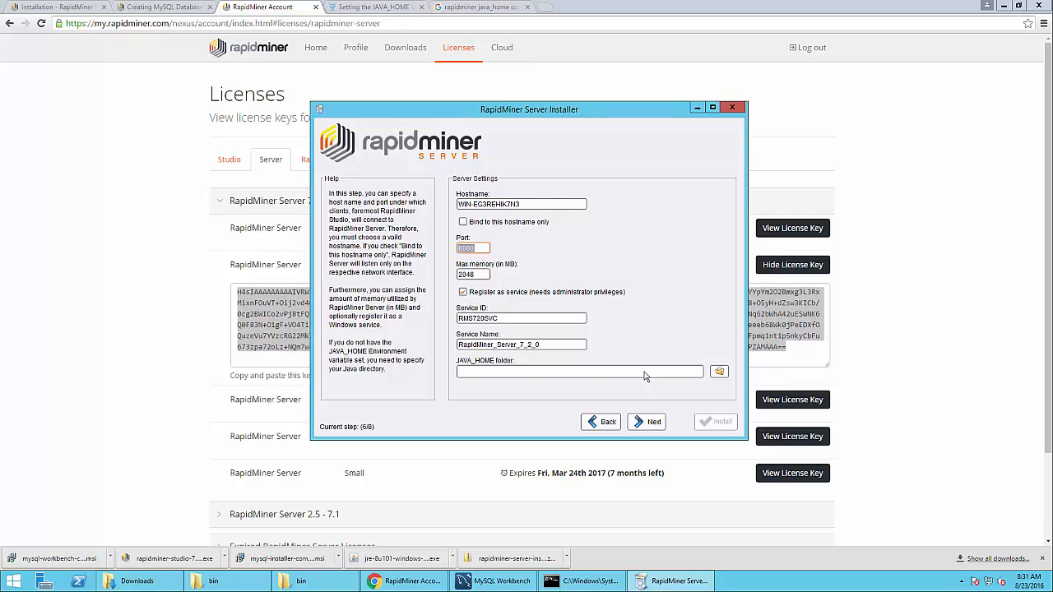
{"action": "left_click", "coordinate": [524, 372]}
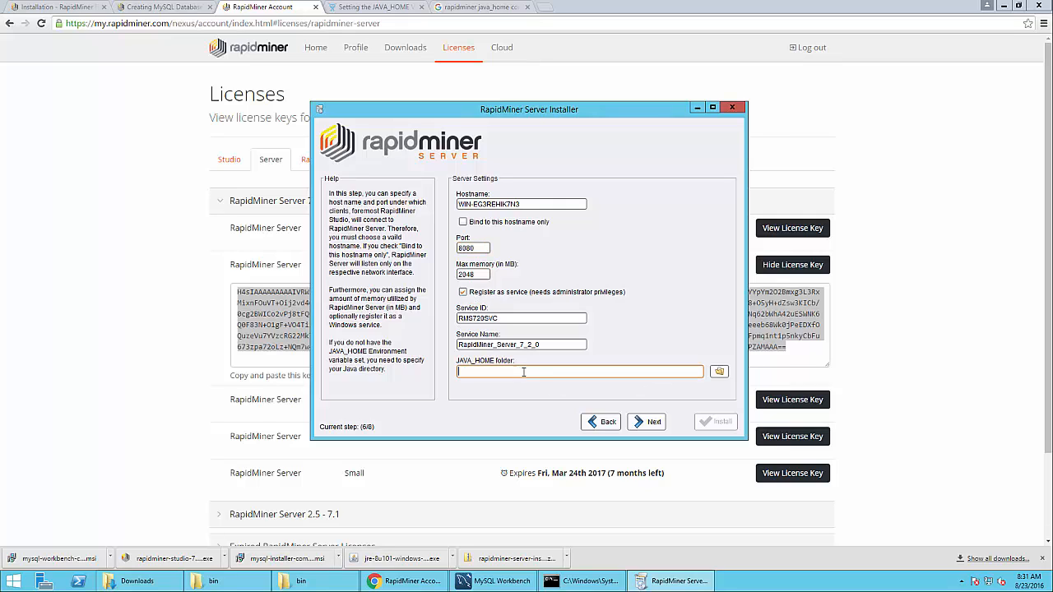
{"action": "left_click", "coordinate": [718, 373]}
{"action": "left_click", "coordinate": [409, 146]}
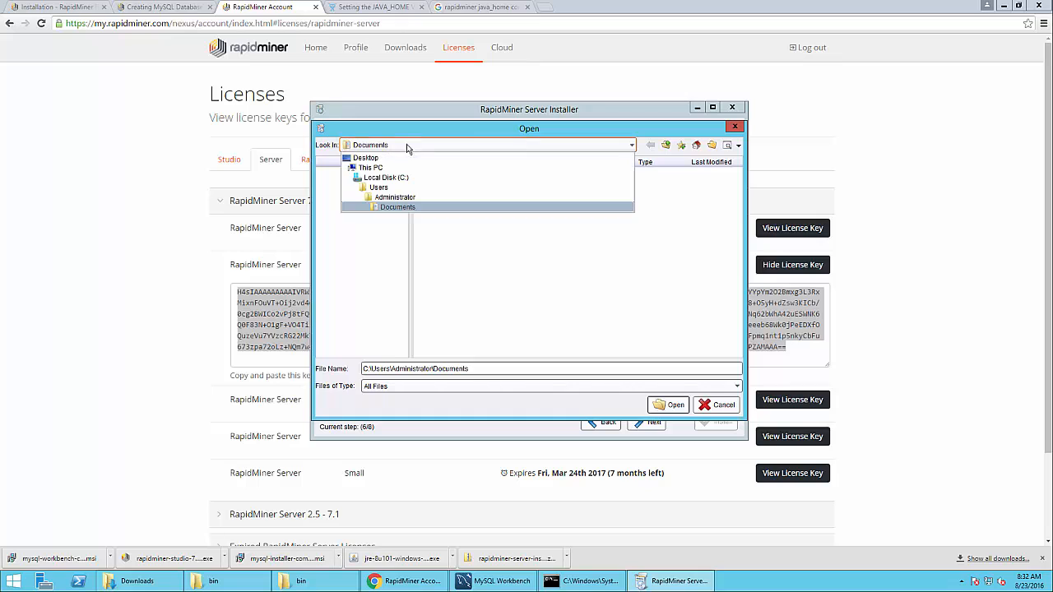
{"action": "left_click", "coordinate": [397, 180]}
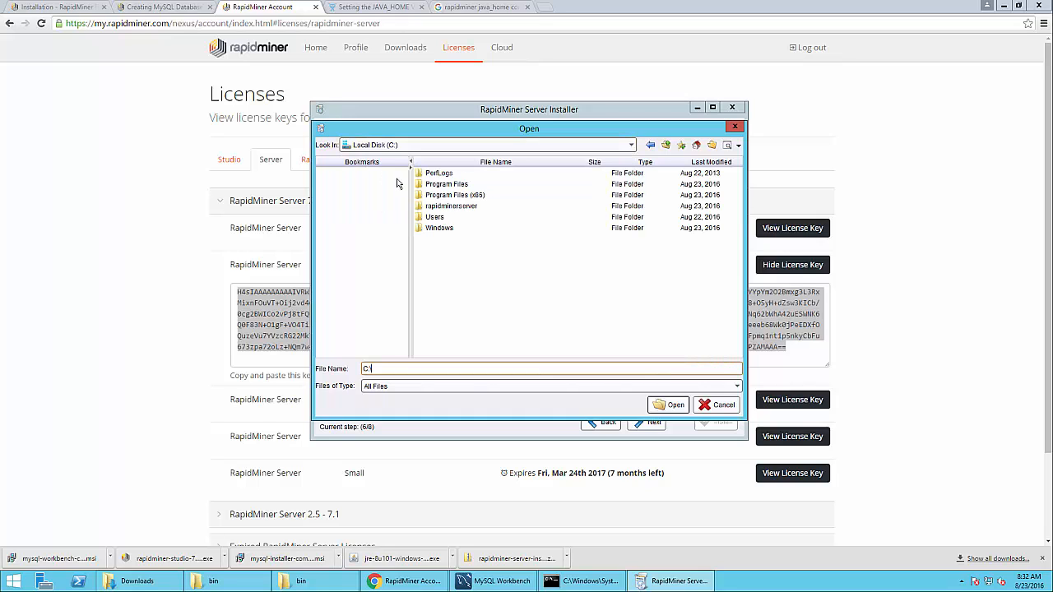
{"action": "left_click", "coordinate": [446, 186]}
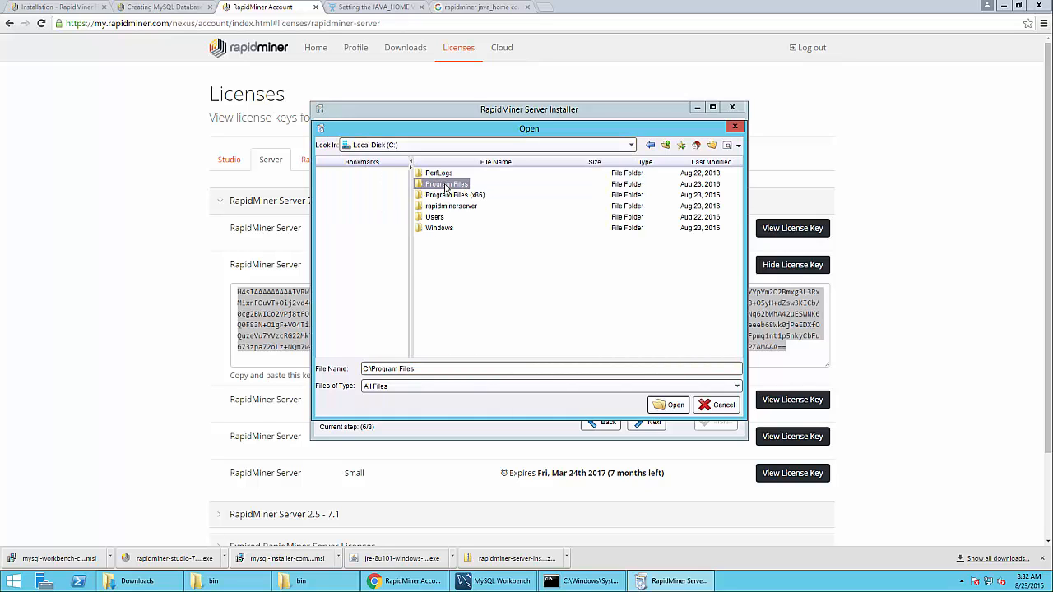
{"action": "double_click", "coordinate": [446, 186]}
{"action": "double_click", "coordinate": [427, 216]}
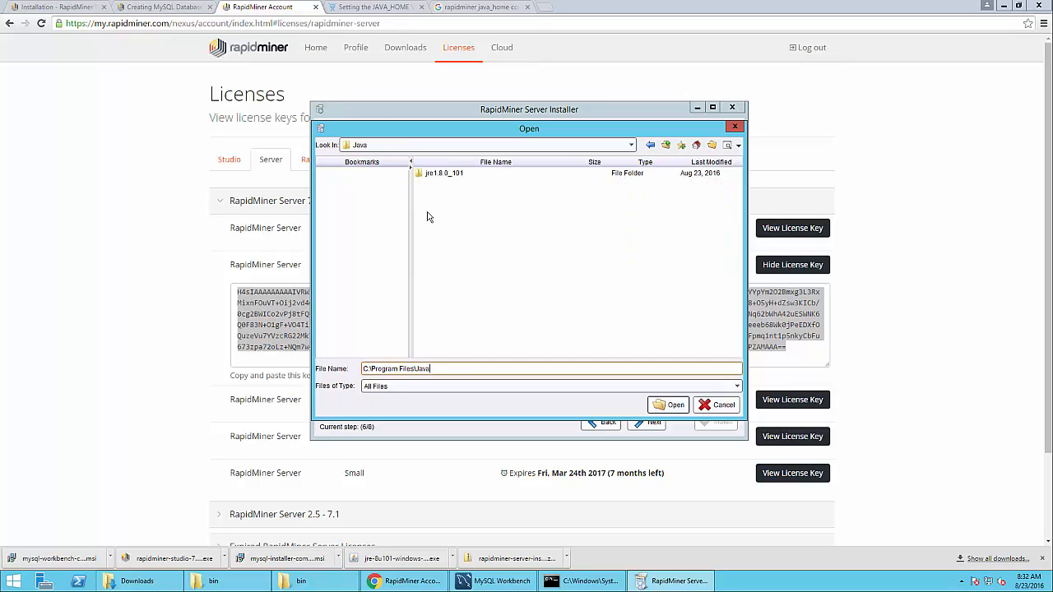
{"action": "double_click", "coordinate": [440, 173]}
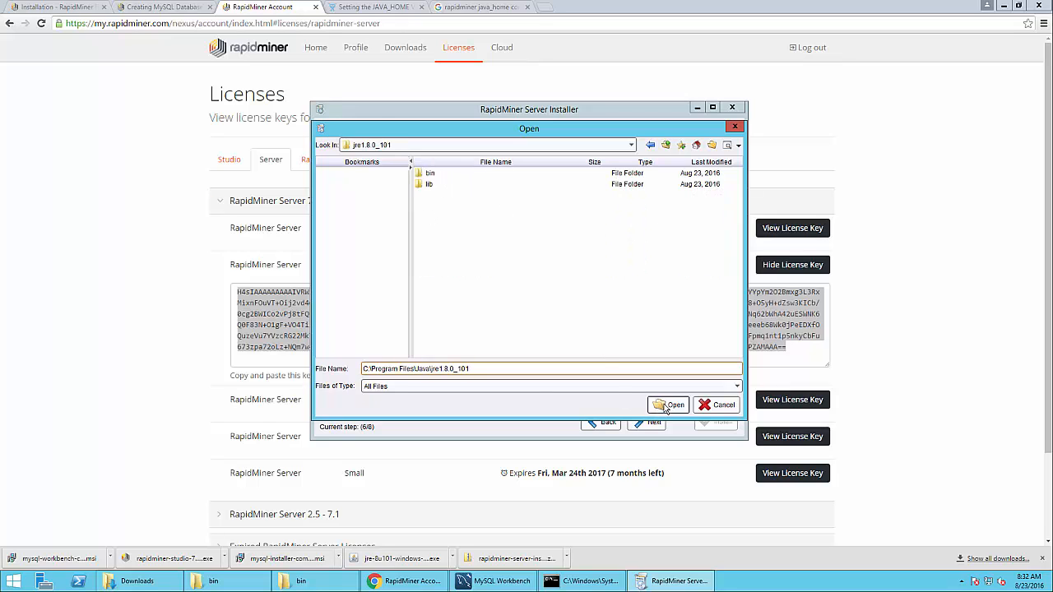
{"action": "left_click", "coordinate": [668, 405]}
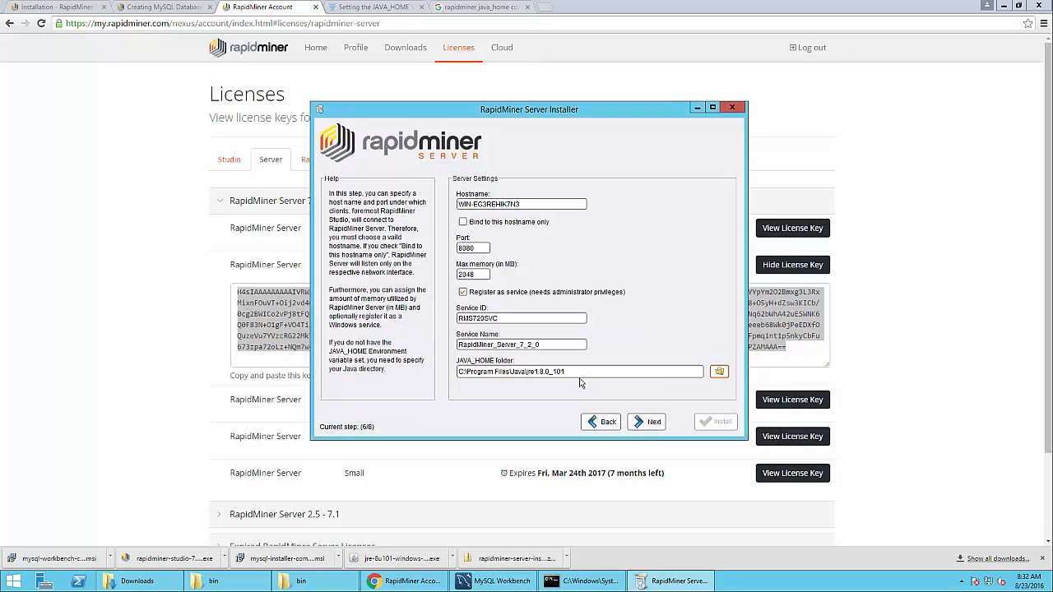
Set the database username to rmUser, copied from MySQL Workbench, and keep MySQL as database system
{"action": "left_click", "coordinate": [641, 425]}
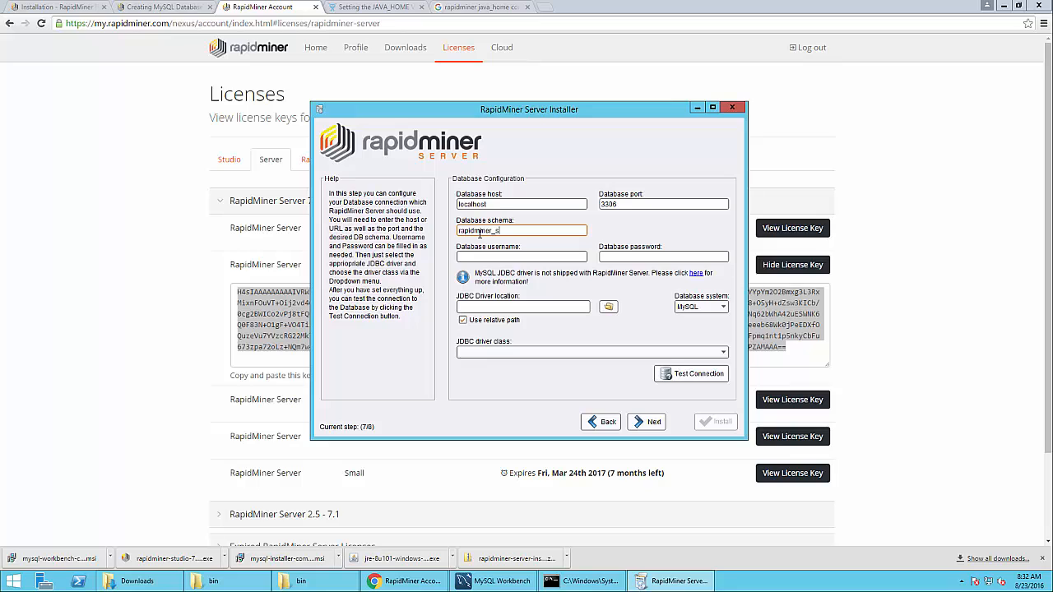
{"action": "left_click", "coordinate": [496, 254]}
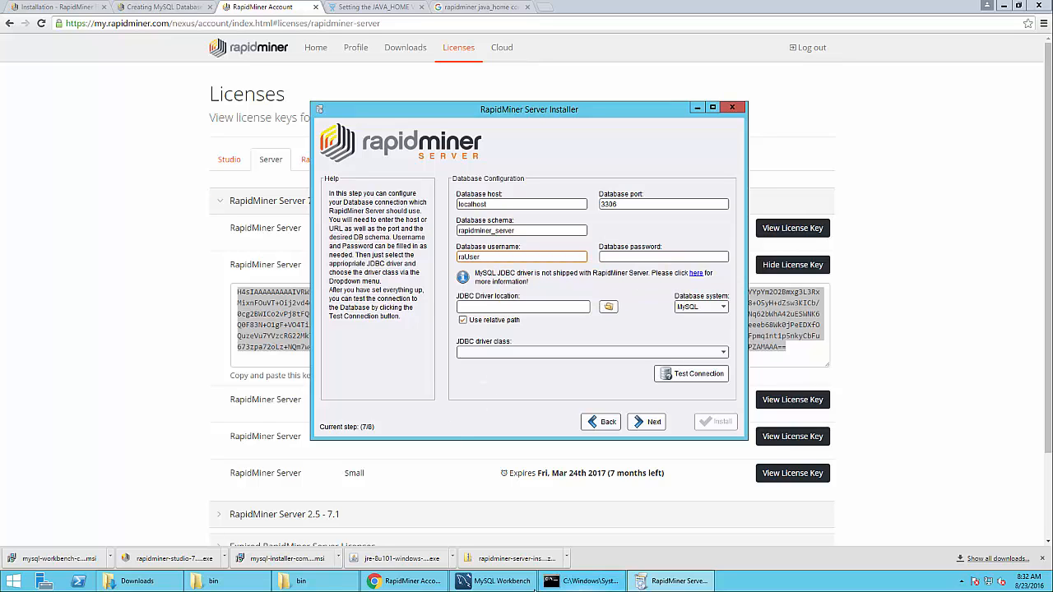
{"action": "left_click", "coordinate": [495, 580]}
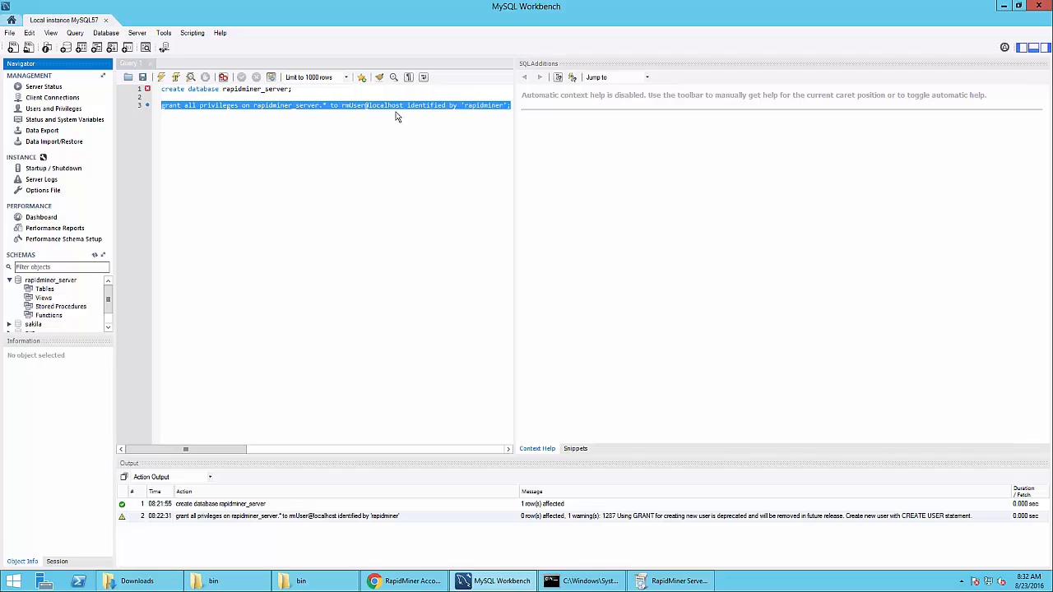
{"action": "double_click", "coordinate": [346, 106]}
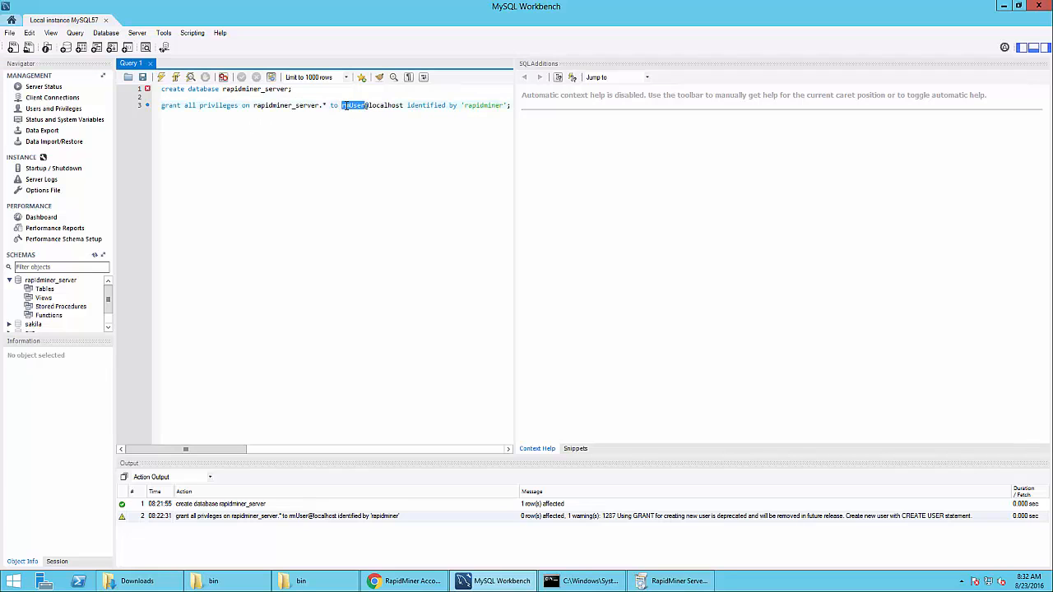
{"action": "left_click", "coordinate": [673, 580]}
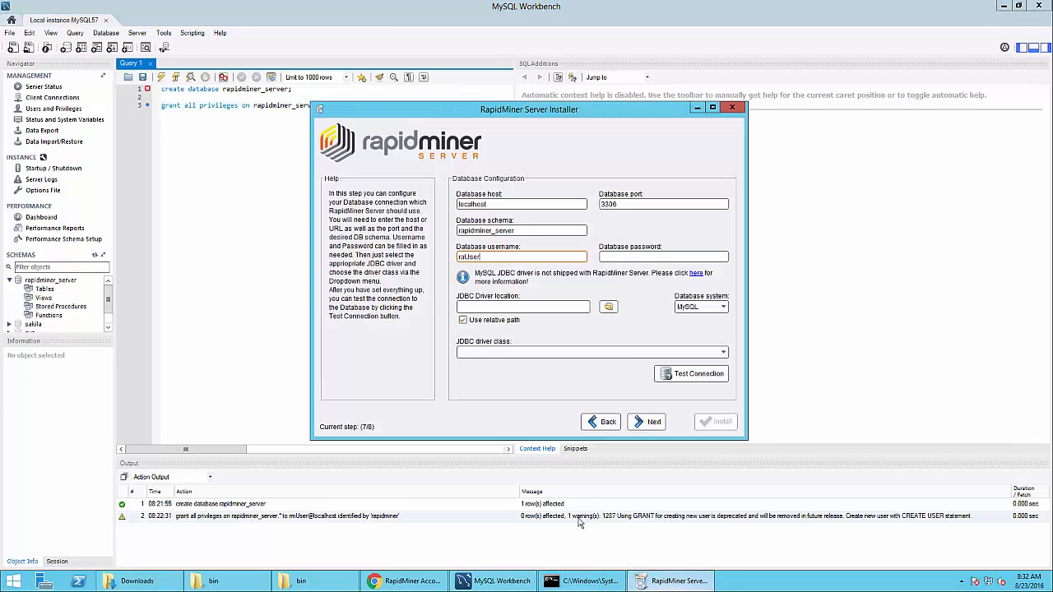
{"action": "double_click", "coordinate": [463, 255]}
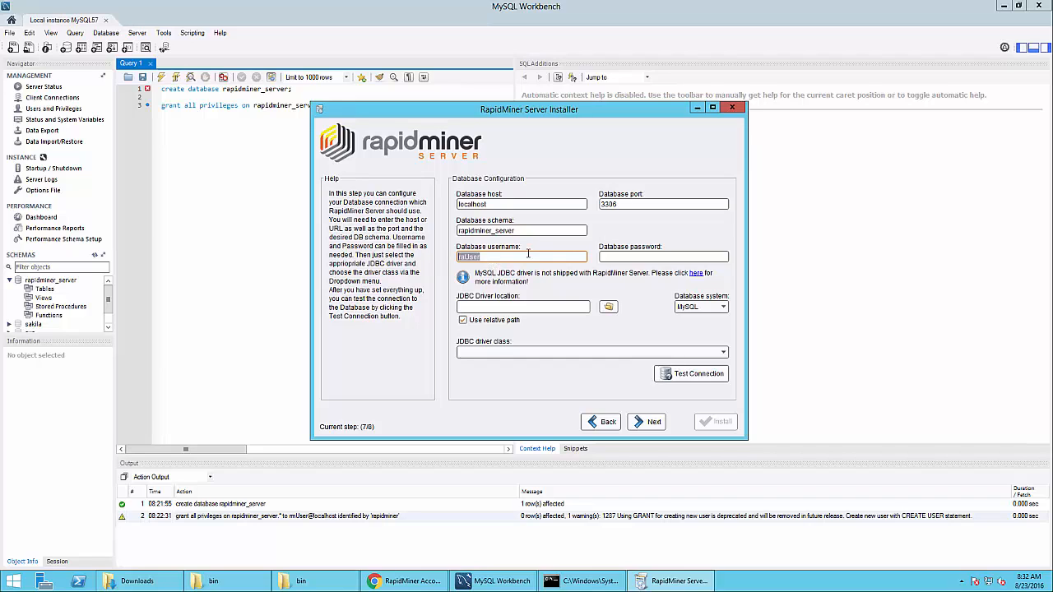
{"action": "key", "text": "ctrl+v"}
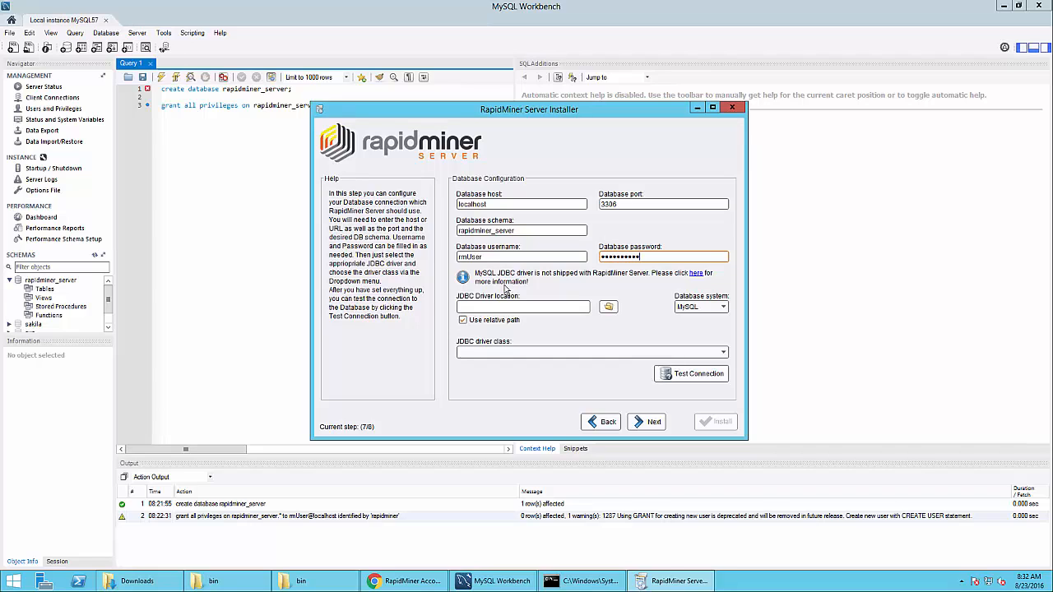
{"action": "left_click", "coordinate": [723, 308]}
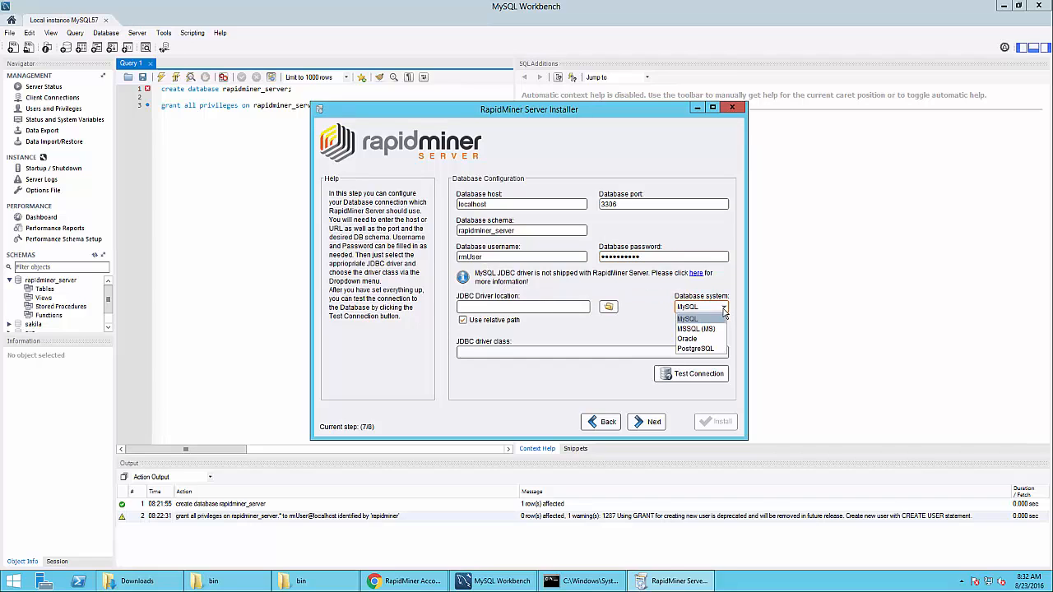
{"action": "left_click", "coordinate": [724, 309]}
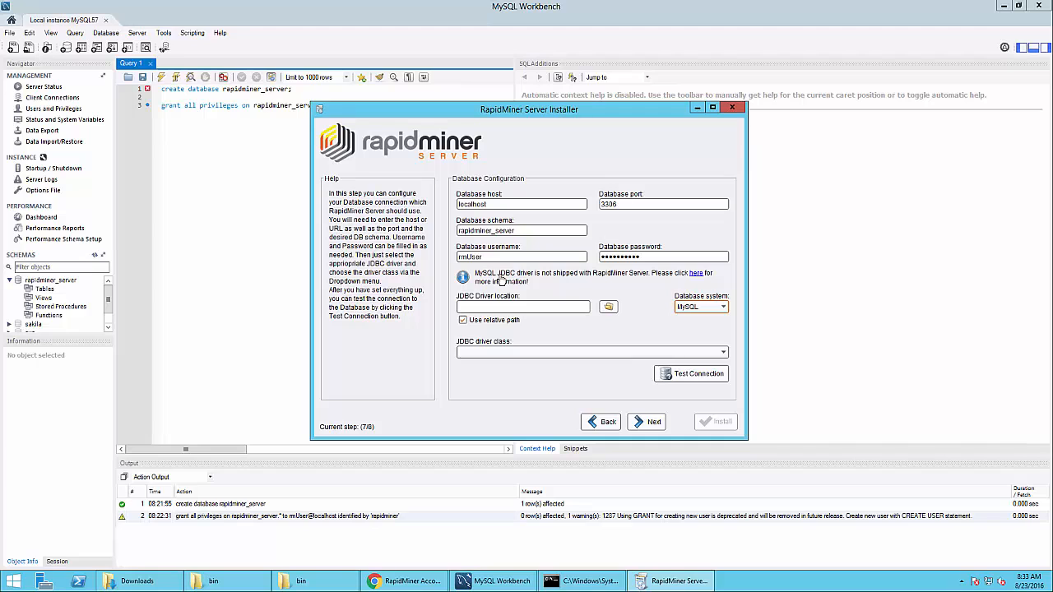
Download the MySQL Connector/J 5.1.39 ZIP without logging in and show it in its folder
{"action": "left_click", "coordinate": [695, 274]}
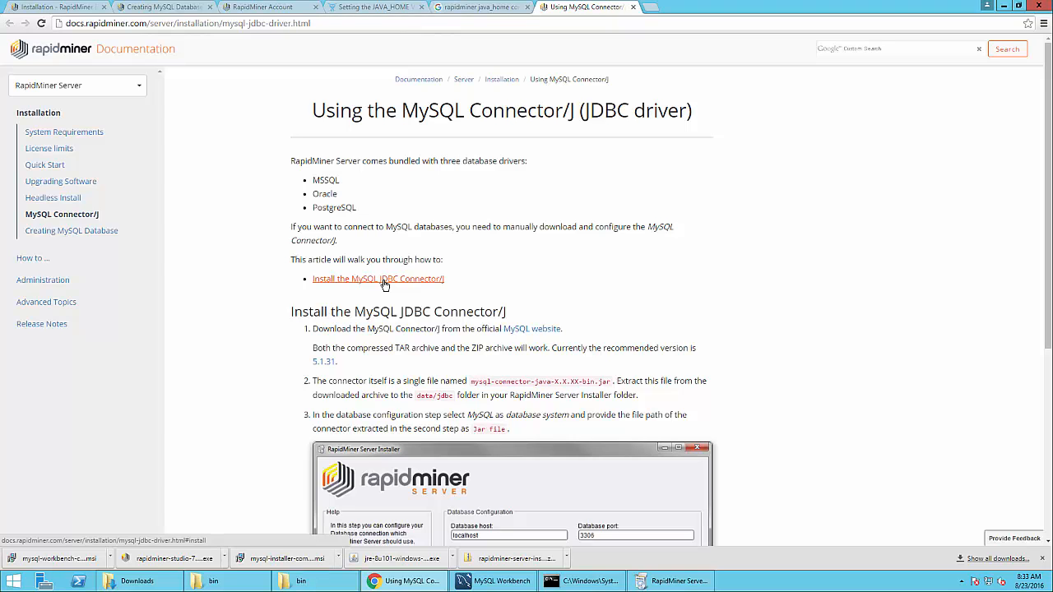
{"action": "left_click", "coordinate": [533, 330]}
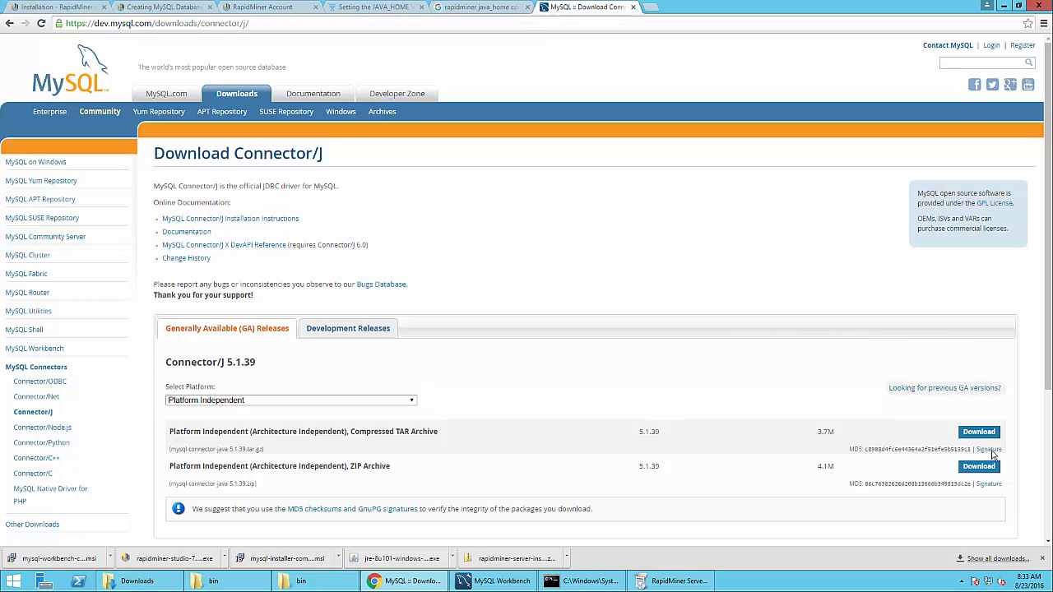
{"action": "left_click", "coordinate": [973, 468]}
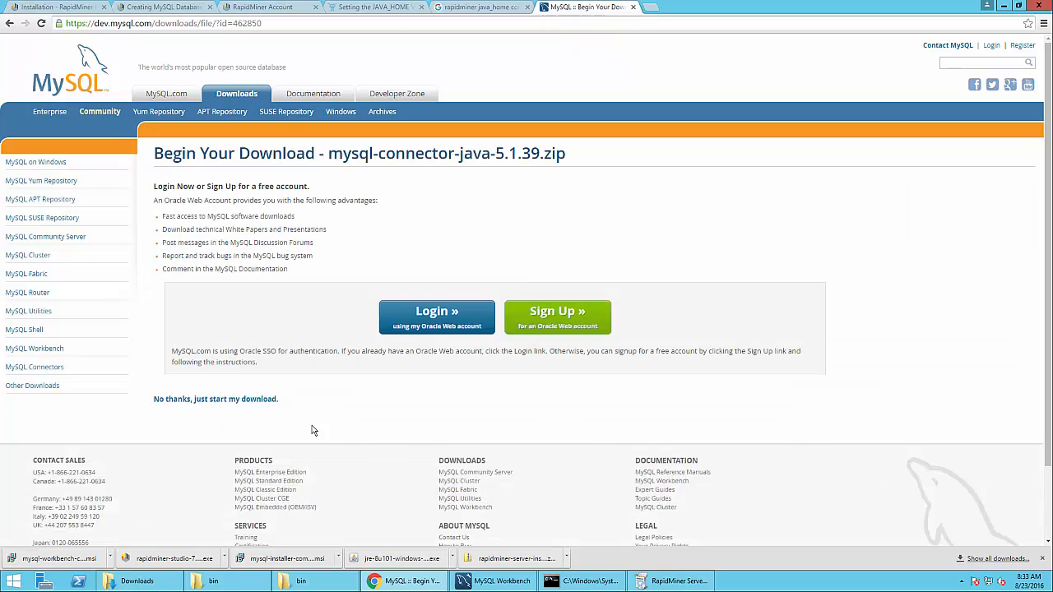
{"action": "left_click", "coordinate": [253, 400]}
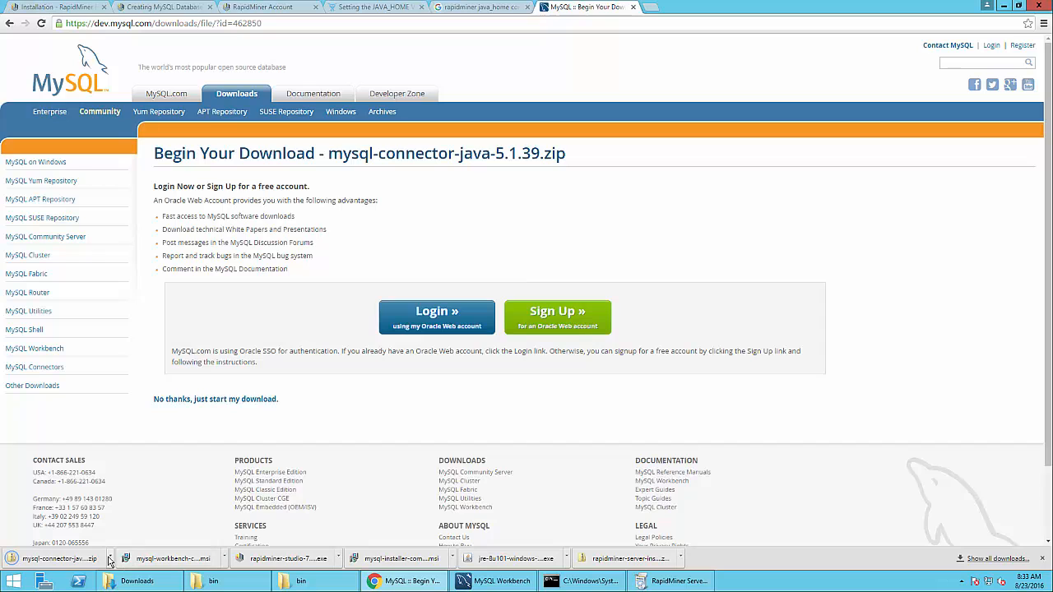
{"action": "left_click", "coordinate": [110, 558]}
{"action": "left_click", "coordinate": [146, 521]}
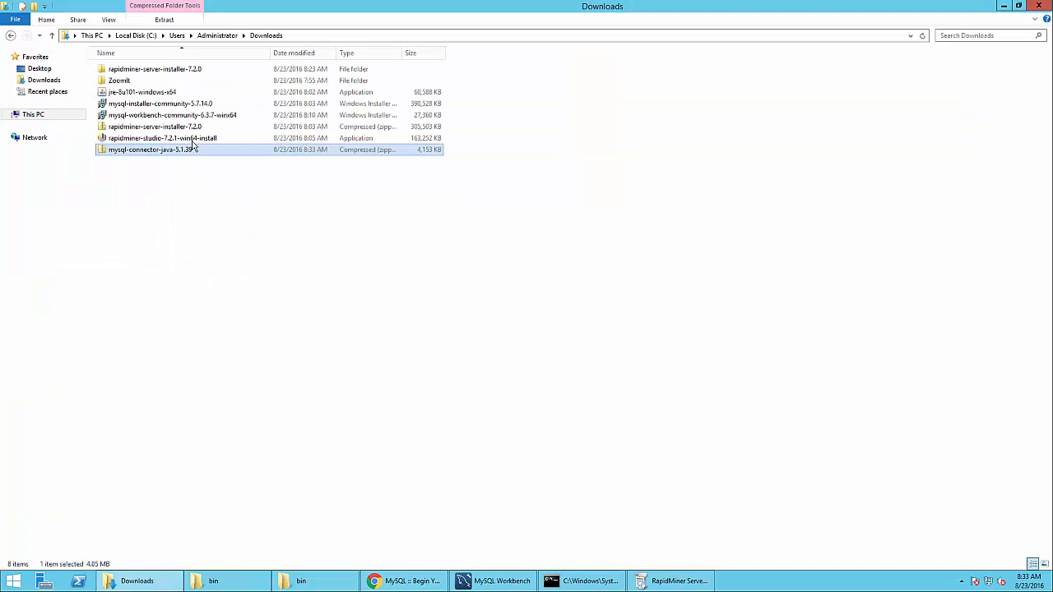
Extract the mysql-connector-java-5.1.39 ZIP into the Downloads folder
{"action": "right_click", "coordinate": [159, 158]}
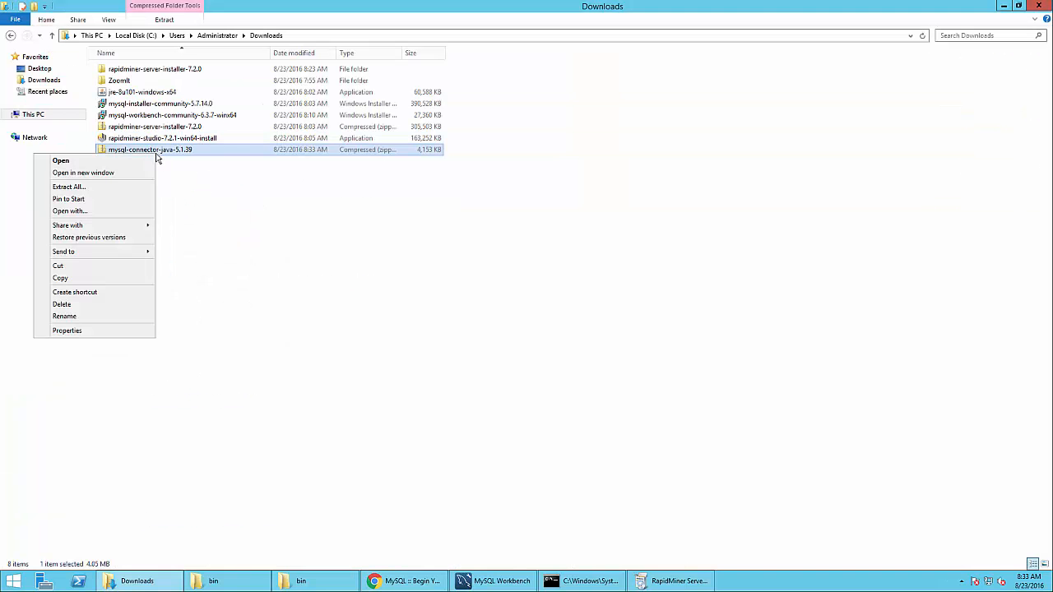
{"action": "left_click", "coordinate": [127, 188]}
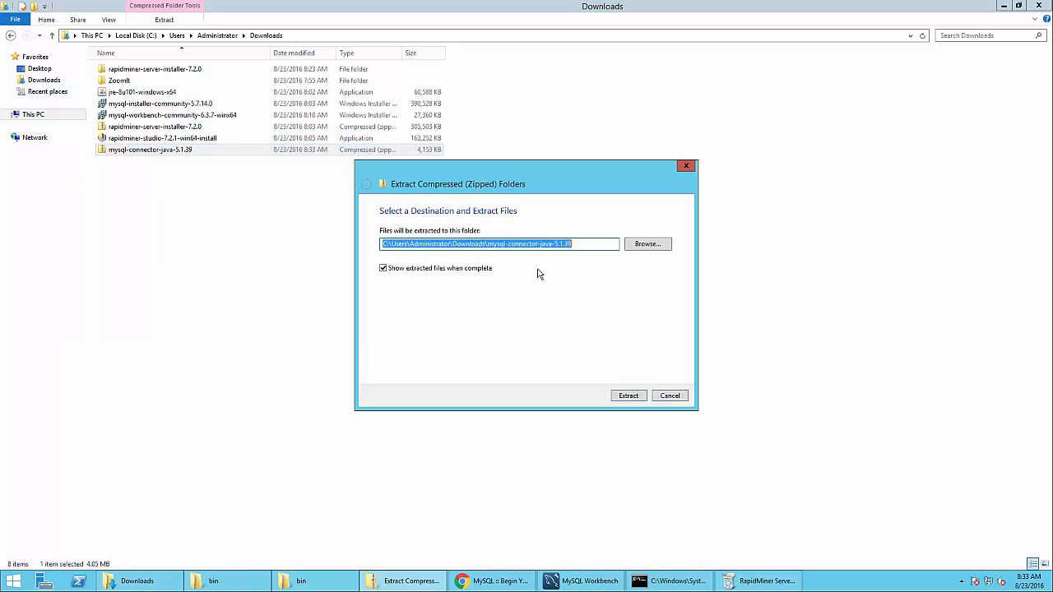
{"action": "left_click", "coordinate": [630, 396]}
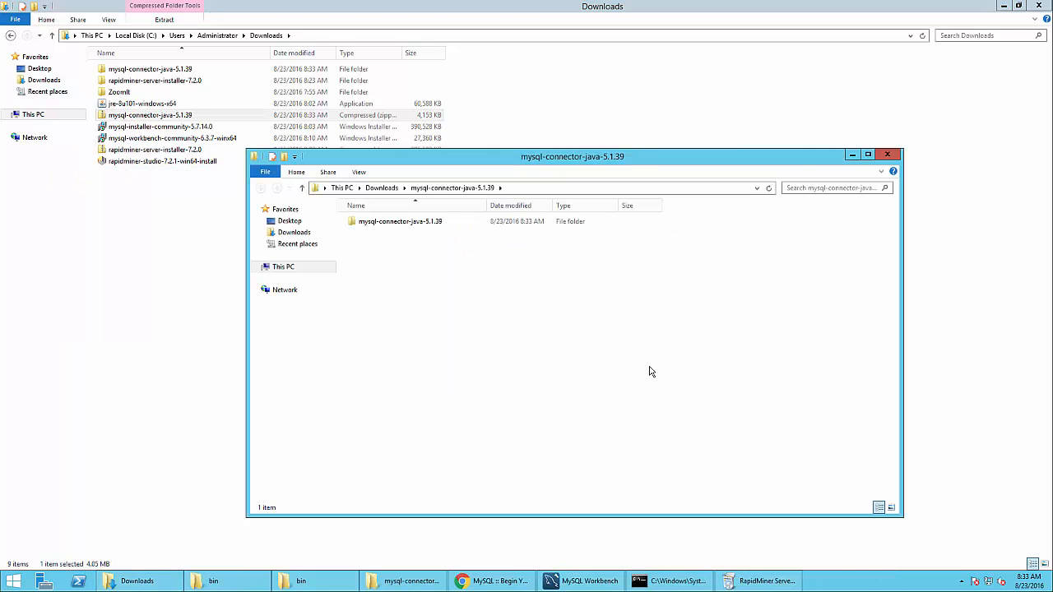
{"action": "left_click", "coordinate": [887, 154]}
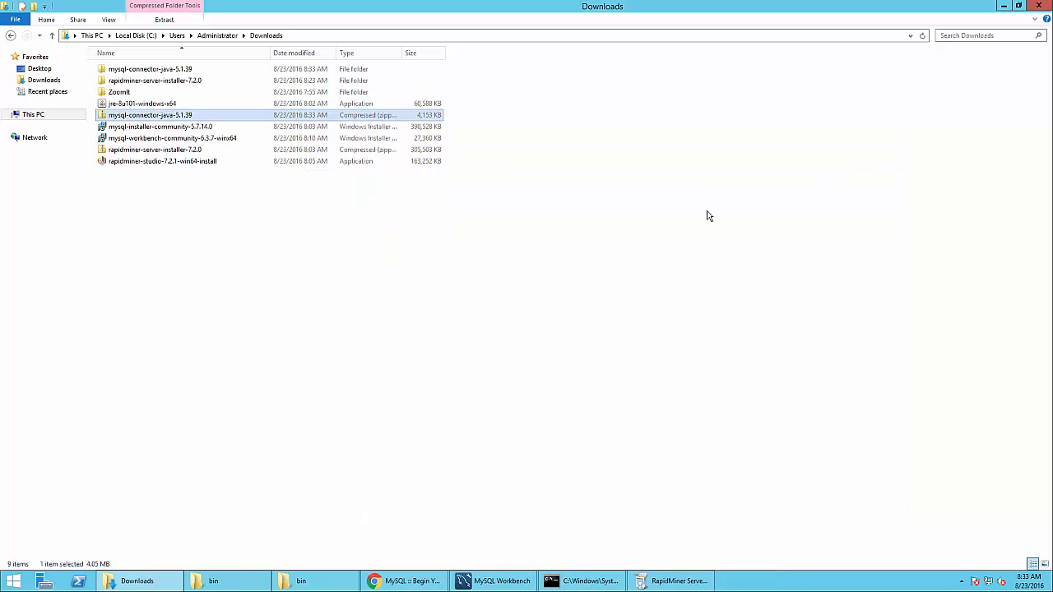
Copy the extracted mysql-connector-java-5.1.39 folder into C:\rapidminerserver
{"action": "left_click", "coordinate": [491, 584]}
{"action": "left_click", "coordinate": [491, 584]}
{"action": "left_click", "coordinate": [667, 582]}
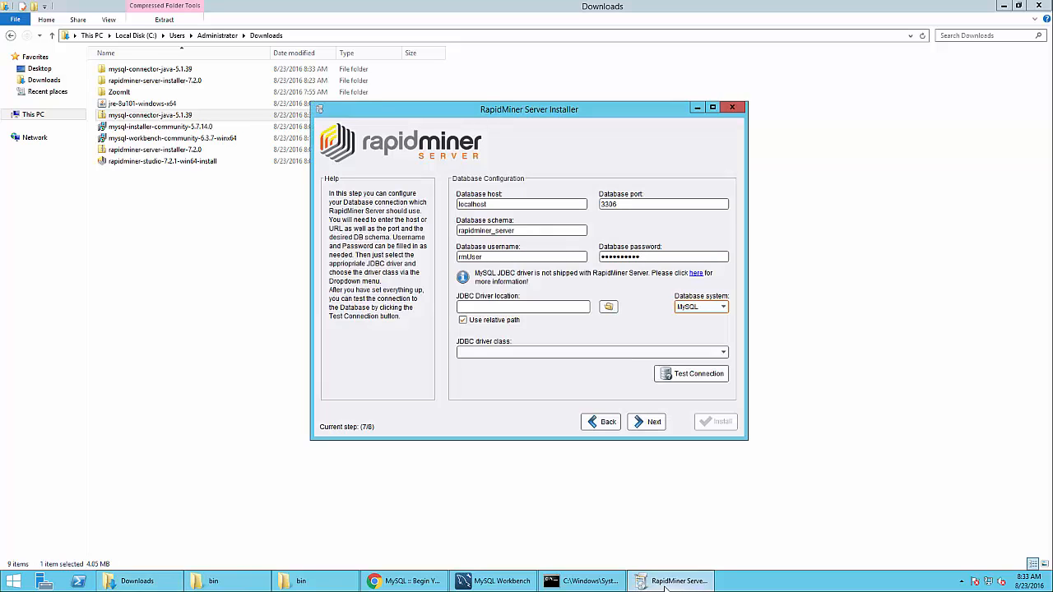
{"action": "left_click", "coordinate": [668, 582]}
{"action": "left_click", "coordinate": [144, 71]}
{"action": "right_click", "coordinate": [144, 72]}
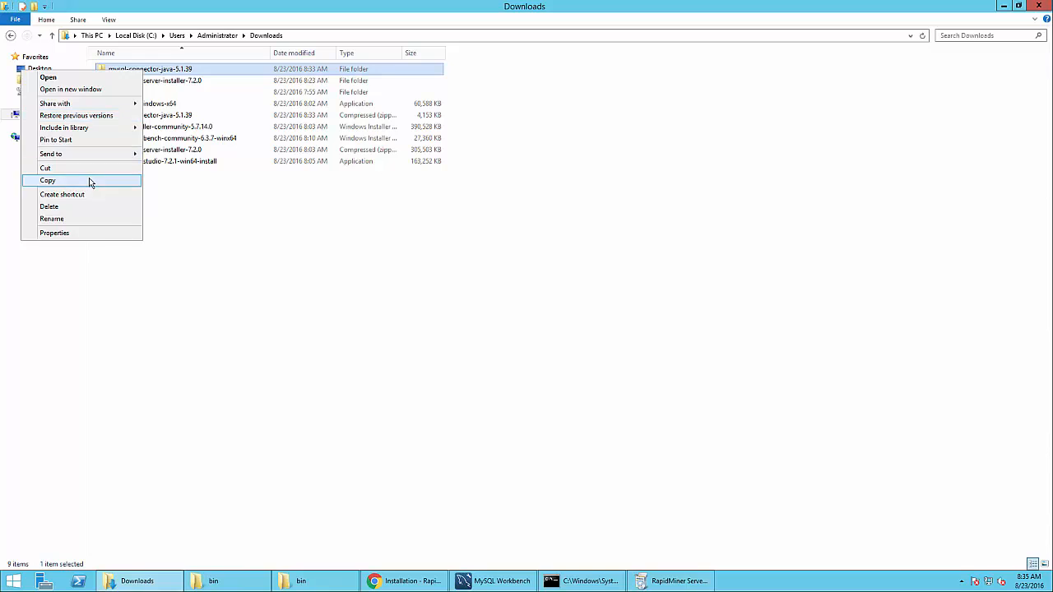
{"action": "left_click", "coordinate": [88, 180]}
{"action": "left_click", "coordinate": [138, 36]}
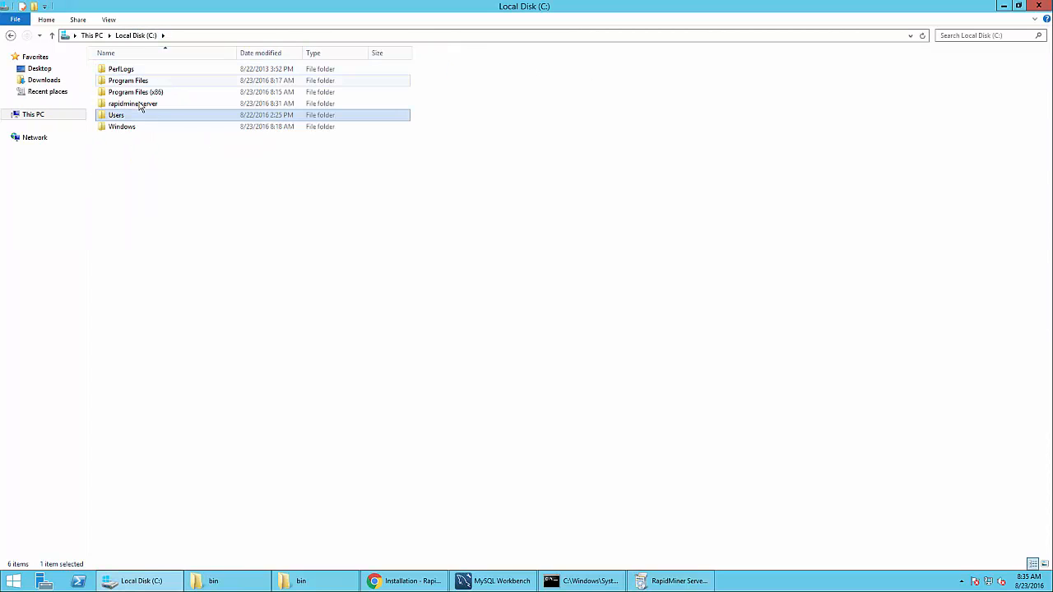
{"action": "double_click", "coordinate": [141, 106]}
{"action": "right_click", "coordinate": [191, 212]}
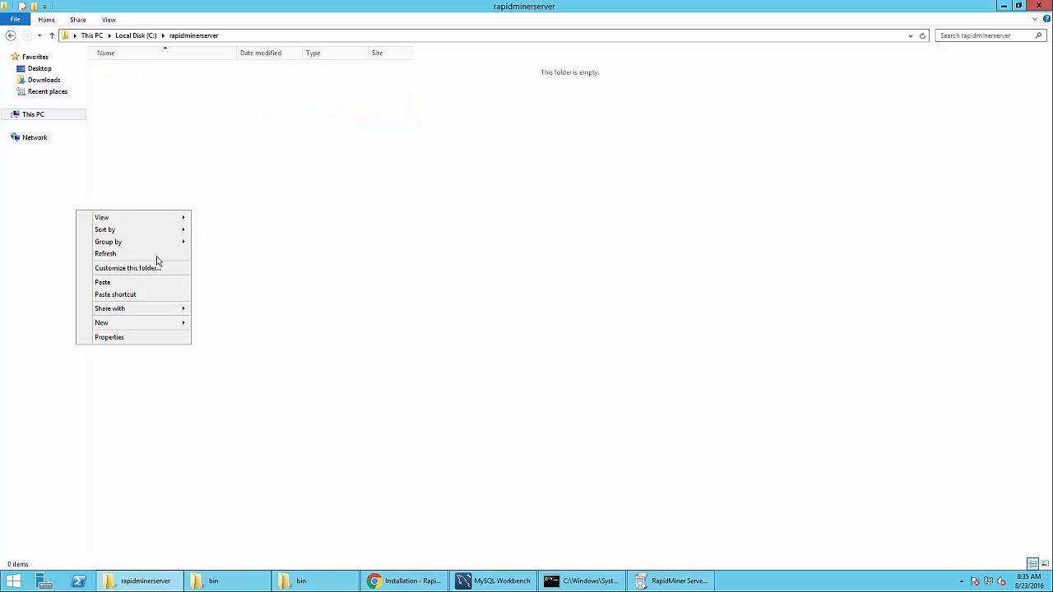
{"action": "left_click", "coordinate": [136, 283]}
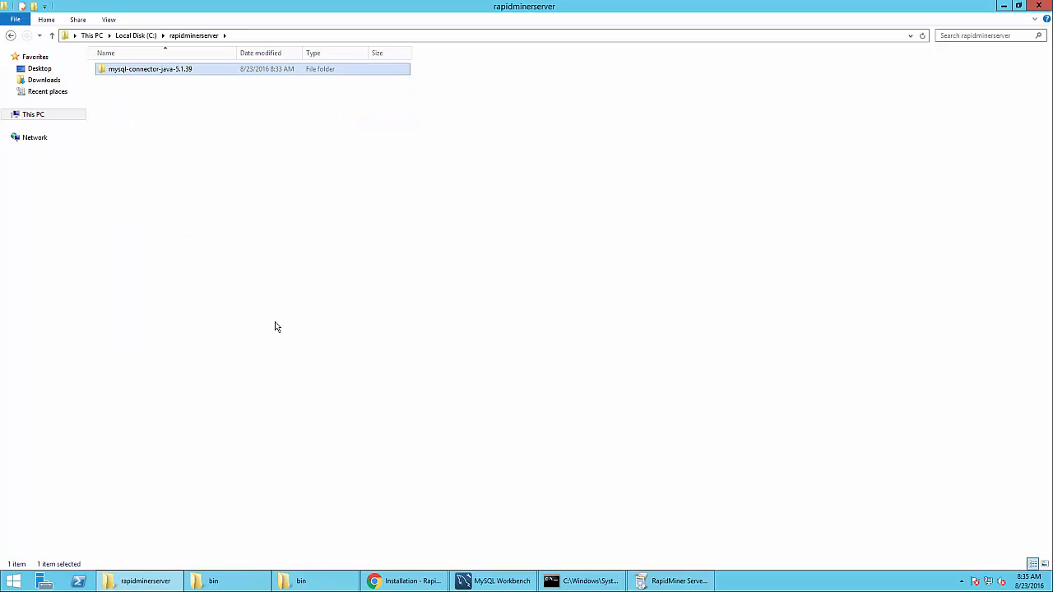
{"action": "mouse_move", "coordinate": [641, 584]}
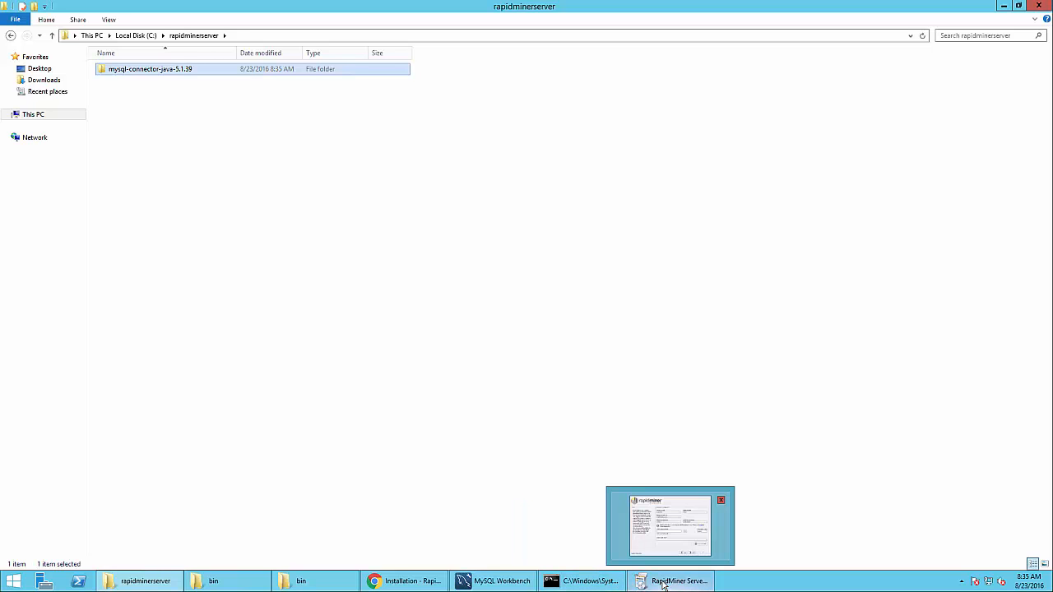
{"action": "left_click", "coordinate": [663, 584]}
Set the JDBC driver to mysql-connector-java-5.1.39-bin.jar from C:\rapidminerserver
{"action": "left_click", "coordinate": [618, 337]}
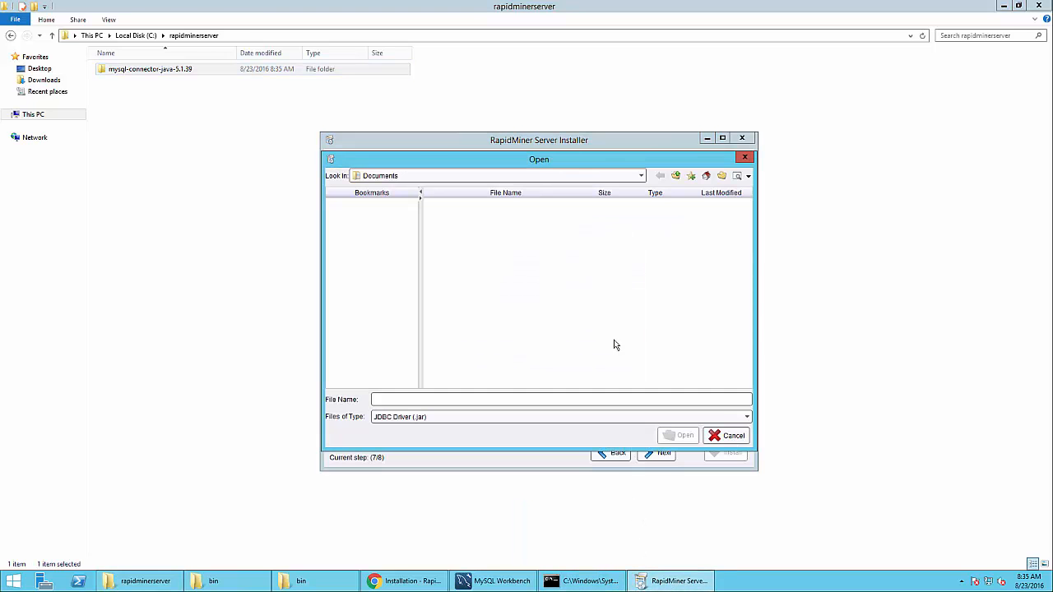
{"action": "left_click", "coordinate": [403, 177]}
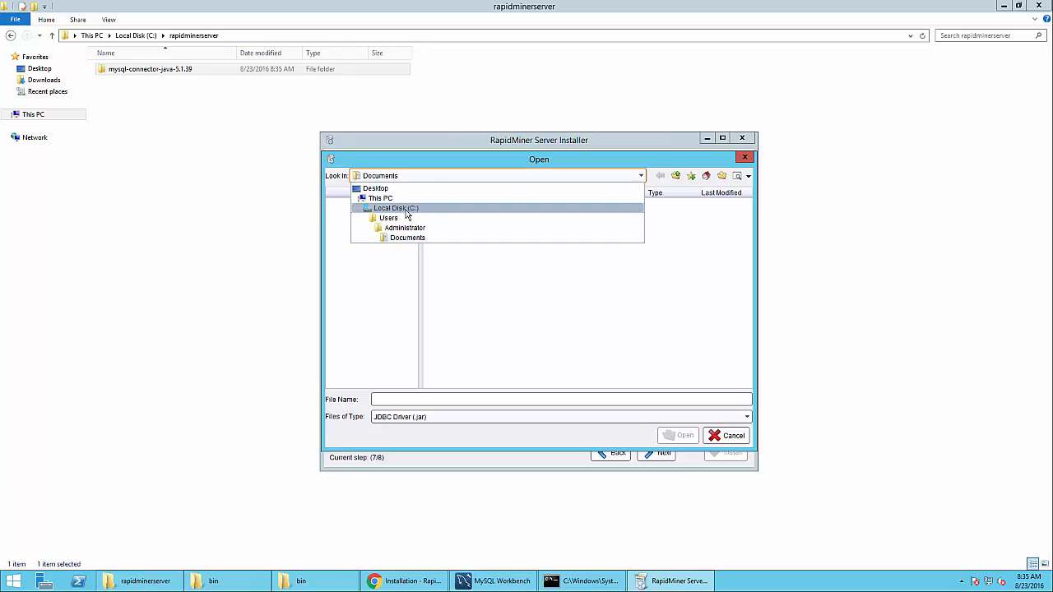
{"action": "left_click", "coordinate": [406, 211]}
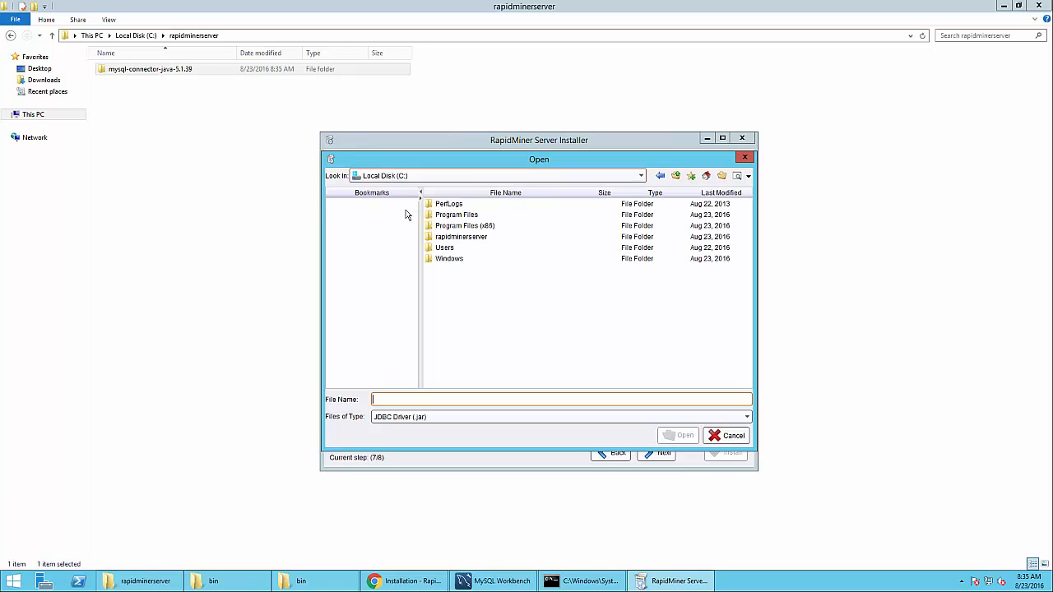
{"action": "double_click", "coordinate": [448, 238]}
{"action": "double_click", "coordinate": [448, 205]}
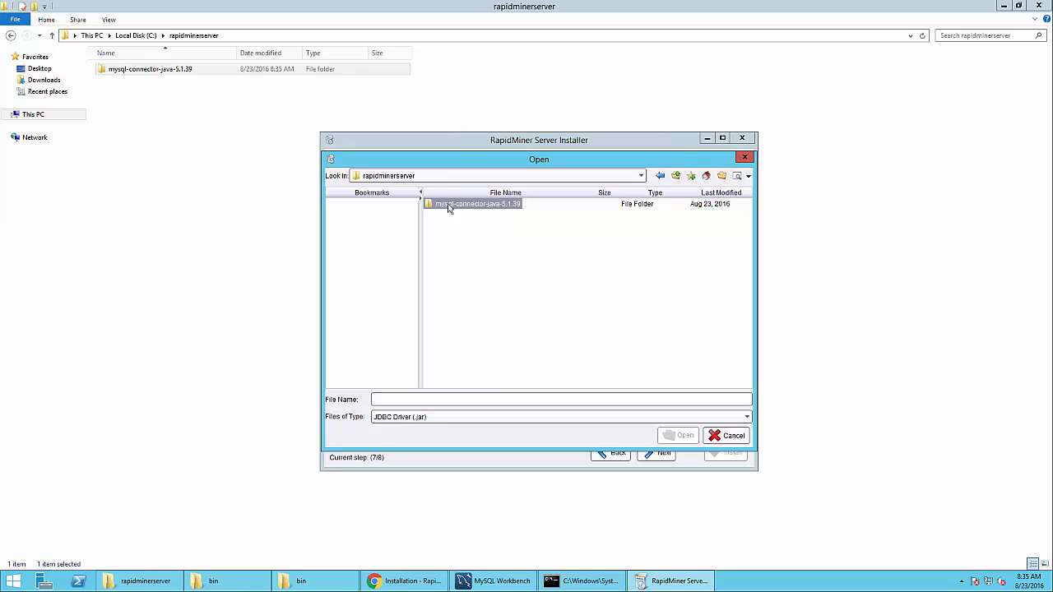
{"action": "left_click", "coordinate": [448, 205]}
{"action": "double_click", "coordinate": [451, 206]}
{"action": "left_click", "coordinate": [455, 227]}
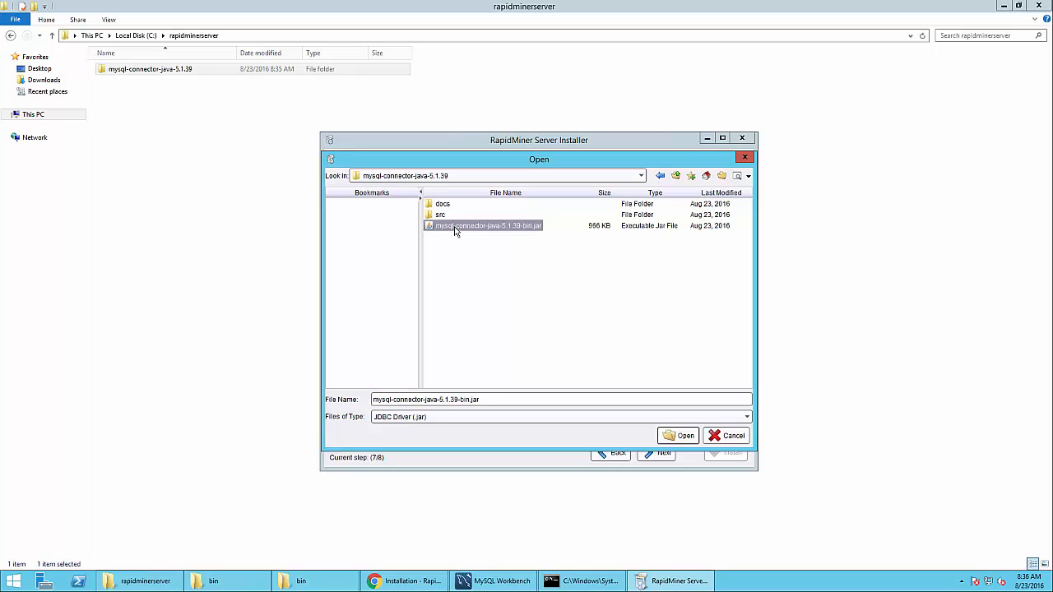
{"action": "left_click", "coordinate": [682, 436]}
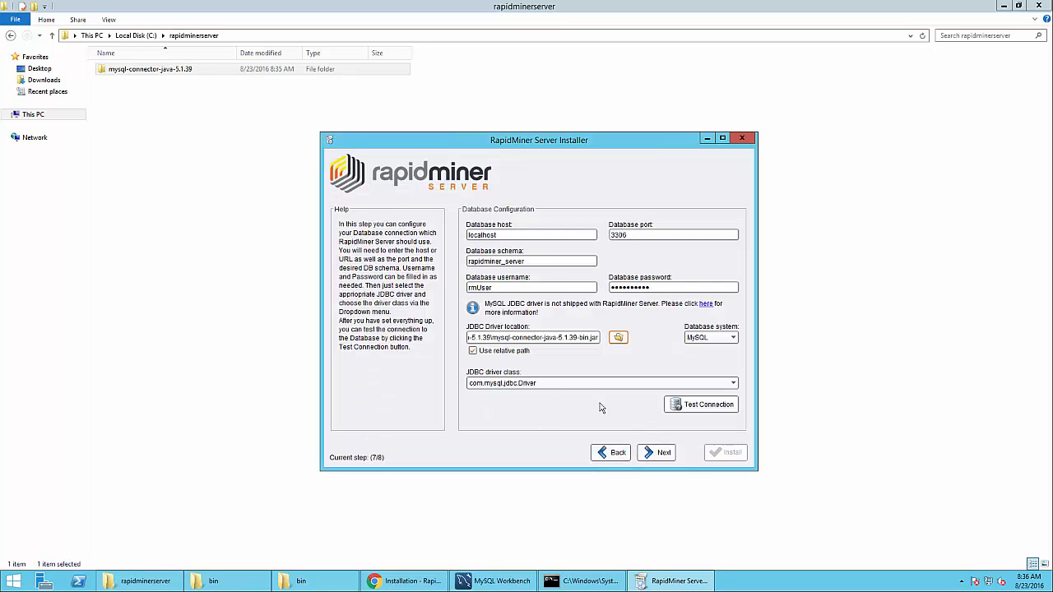
Test the database connection successfully and continue to the E-Mail Server step
{"action": "left_click", "coordinate": [693, 404]}
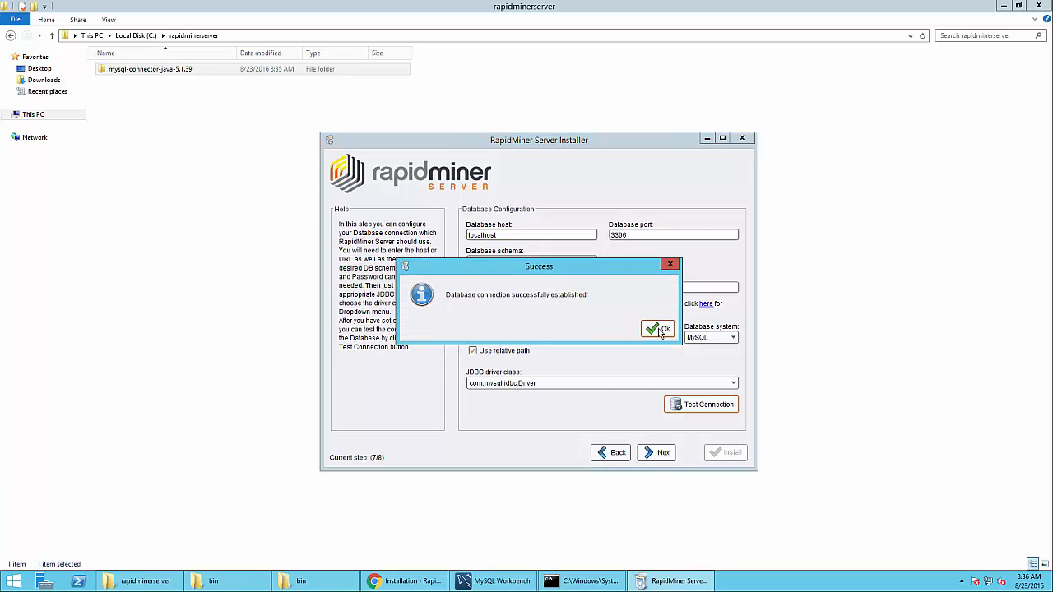
{"action": "left_click", "coordinate": [658, 330]}
{"action": "left_click", "coordinate": [654, 452]}
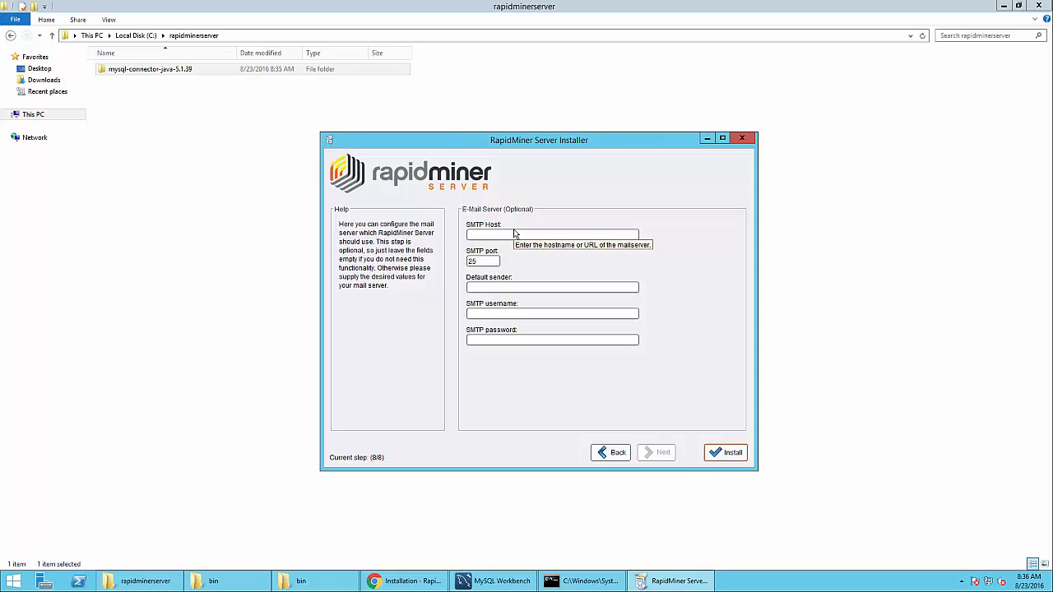
Leave the SMTP Host and other mail fields blank and install RapidMiner Server
{"action": "left_click", "coordinate": [479, 236]}
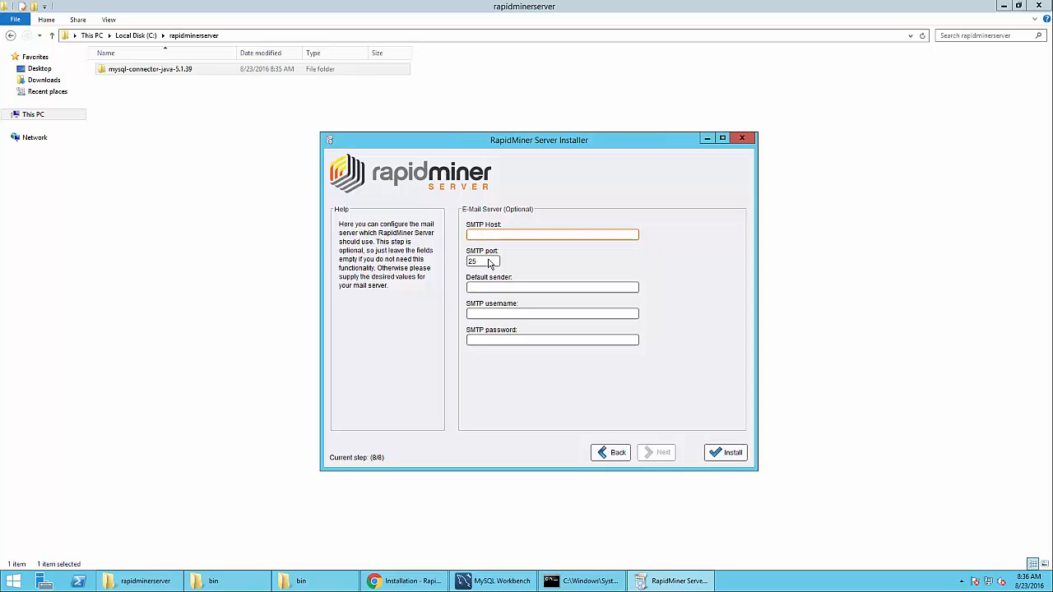
{"action": "left_click", "coordinate": [731, 454]}
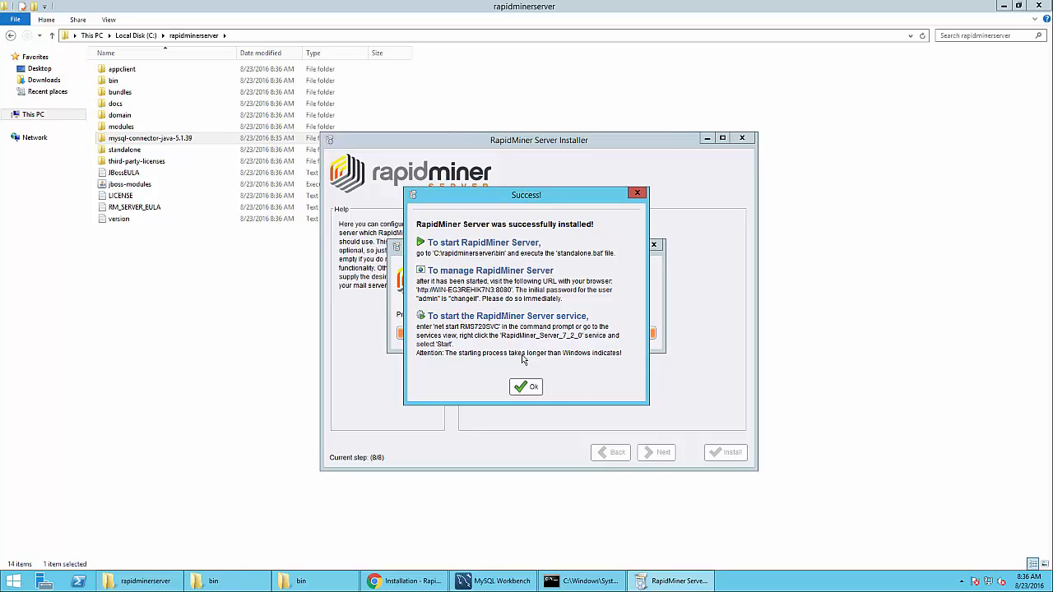
Close the installation success message and launch Services as administrator
{"action": "left_click", "coordinate": [528, 388]}
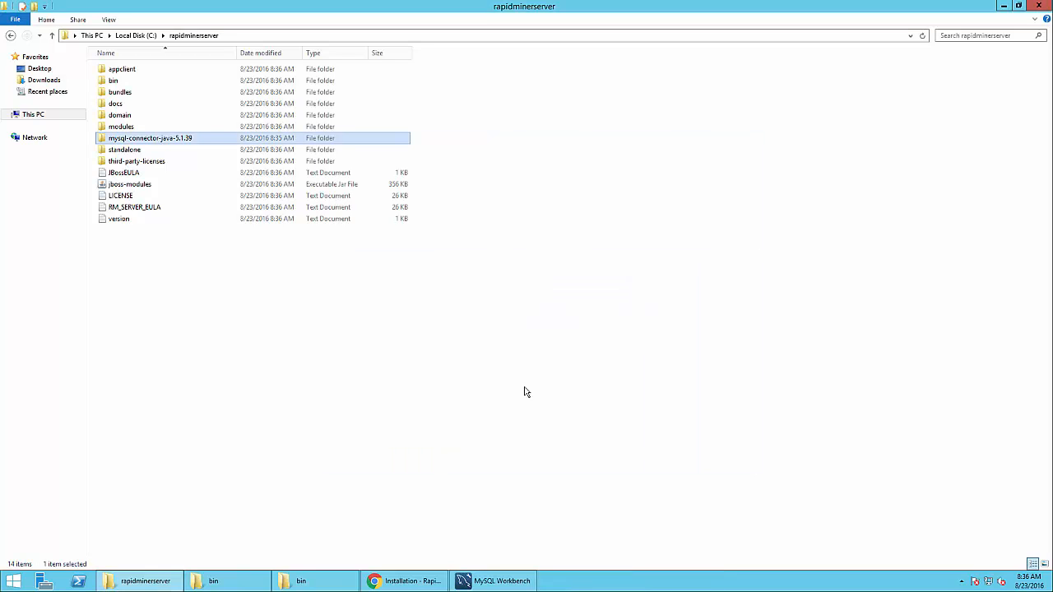
{"action": "key", "text": "super"}
{"action": "type", "text": "ser"}
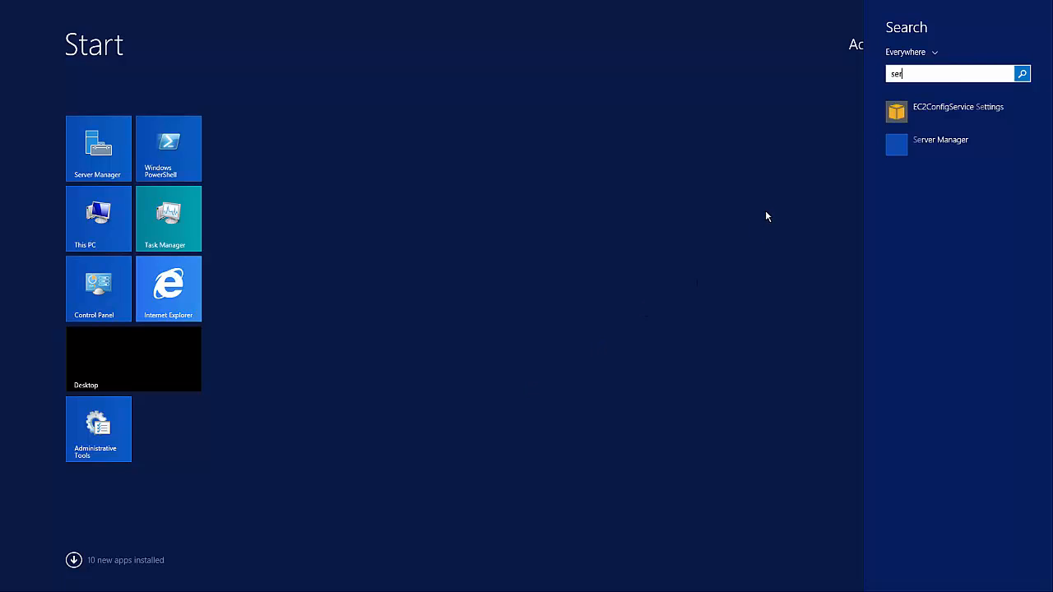
{"action": "type", "text": "vices"}
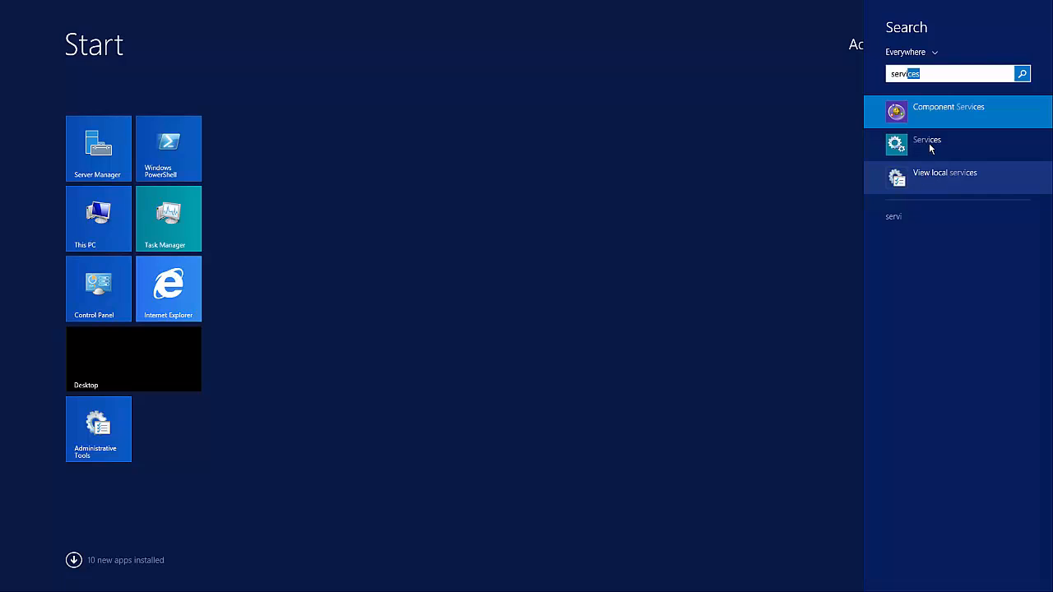
{"action": "right_click", "coordinate": [928, 141]}
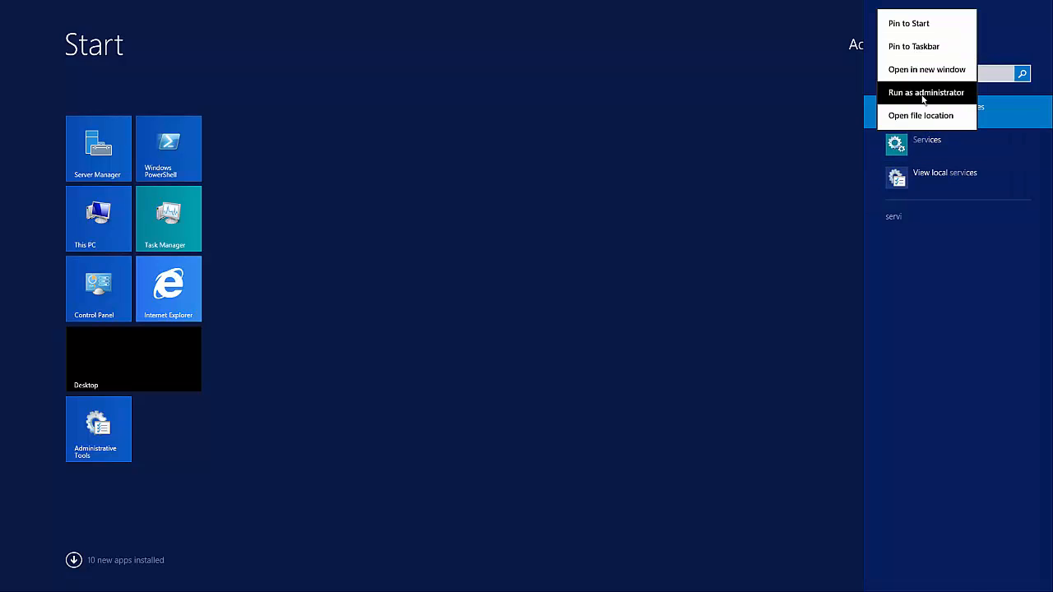
{"action": "left_click", "coordinate": [926, 92]}
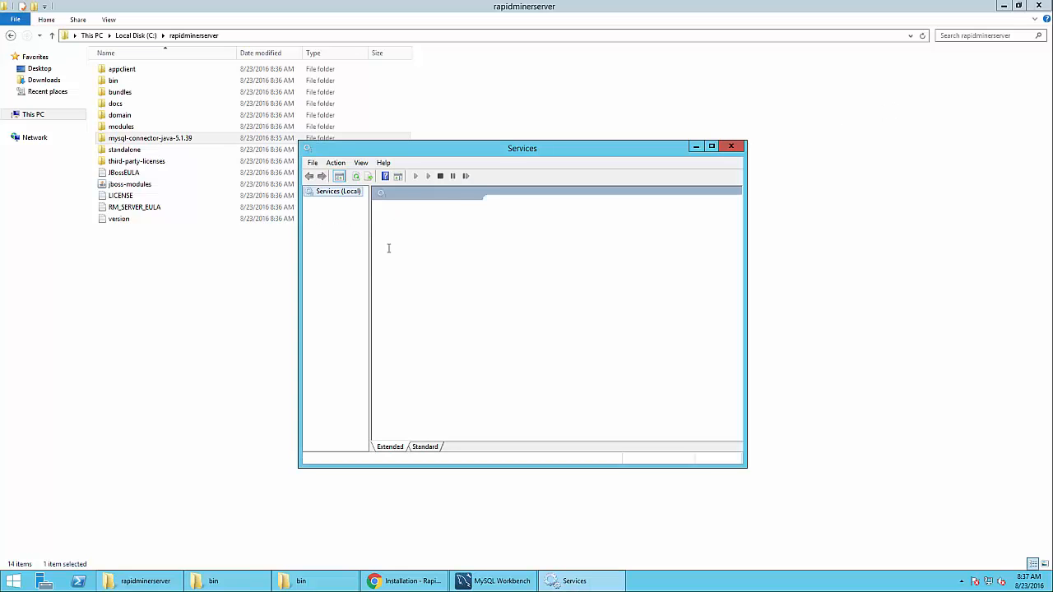
{"action": "double_click", "coordinate": [508, 153]}
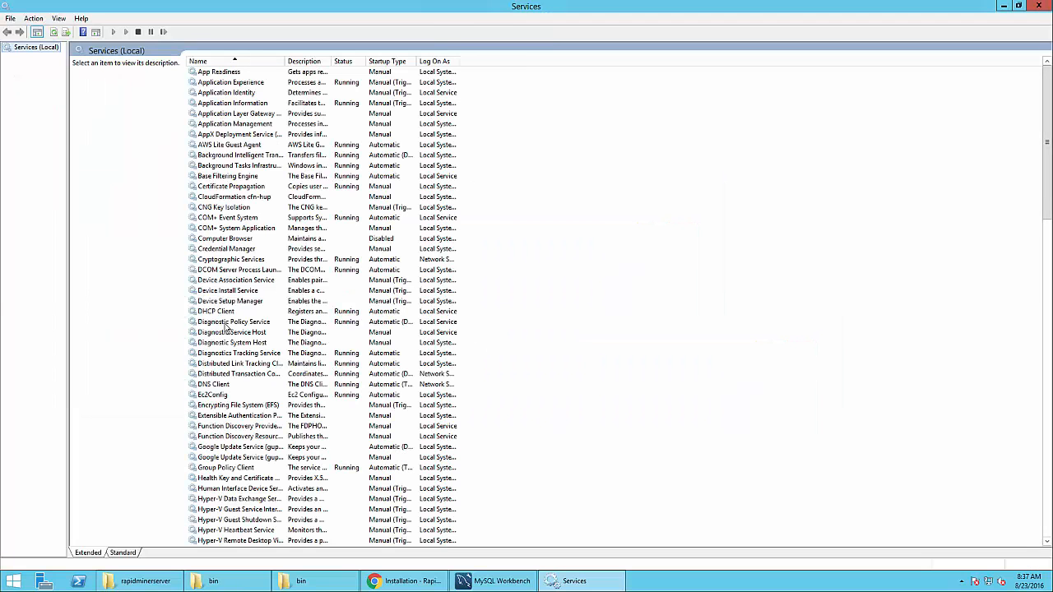
Set RapidMiner_Server_7_2_0 to Automatic startup and start the service
{"action": "left_click", "coordinate": [226, 324]}
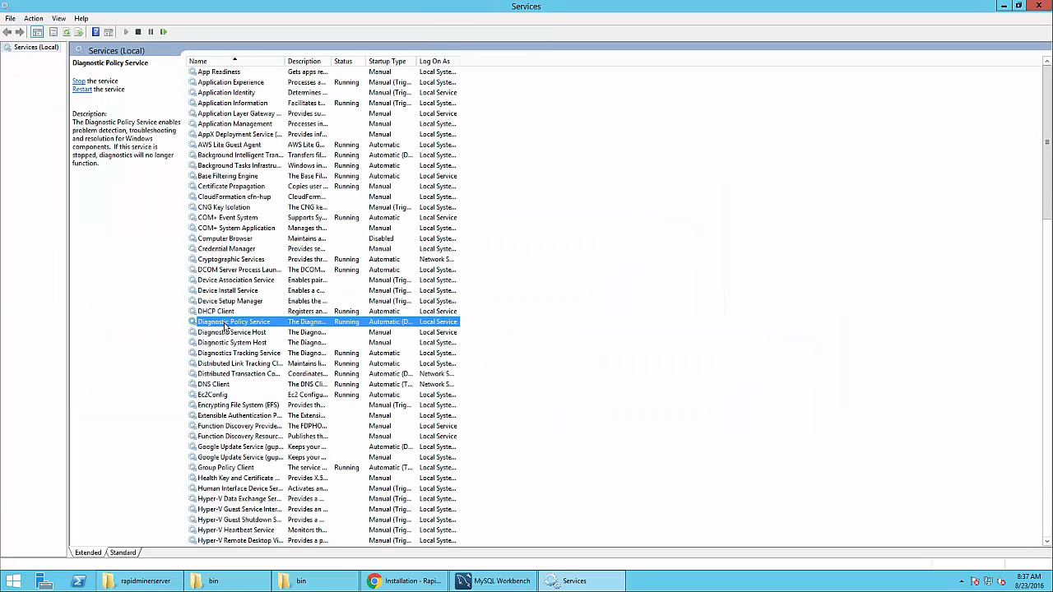
{"action": "key", "text": "r"}
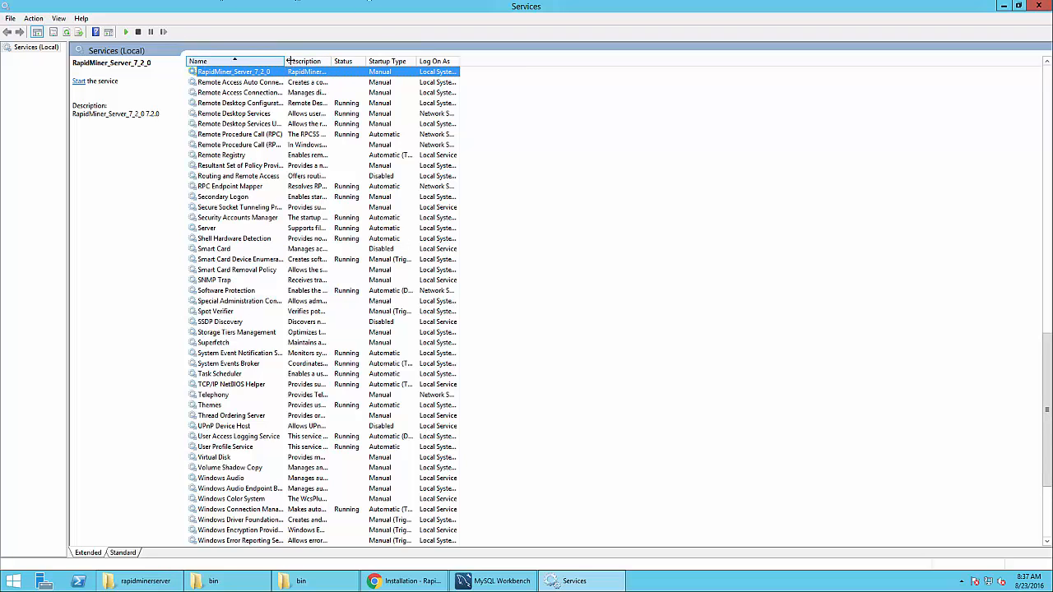
{"action": "left_click_drag", "start_coordinate": [289, 61], "coordinate": [297, 61]}
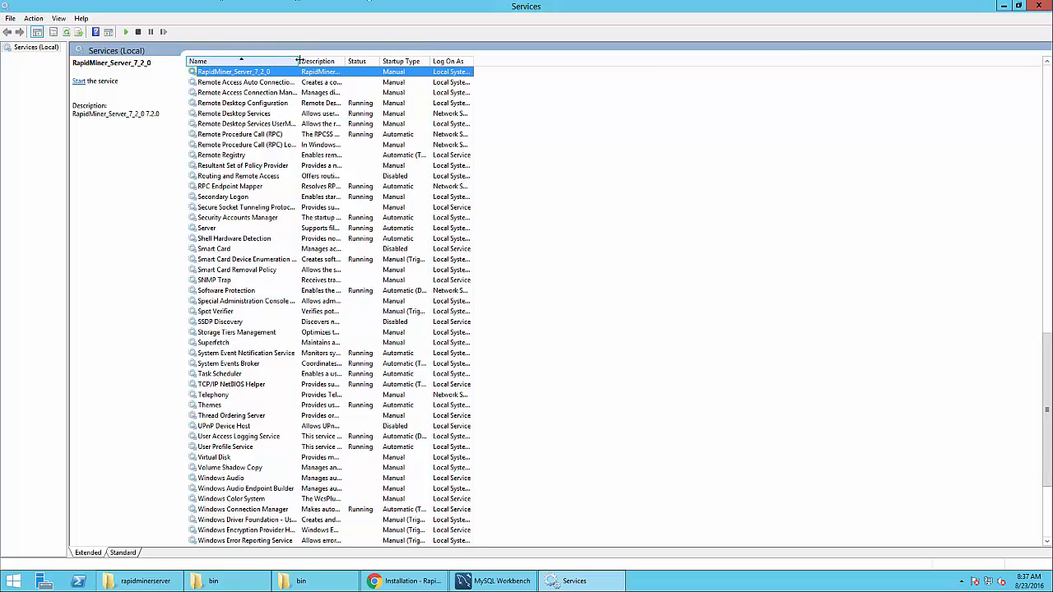
{"action": "right_click", "coordinate": [254, 77]}
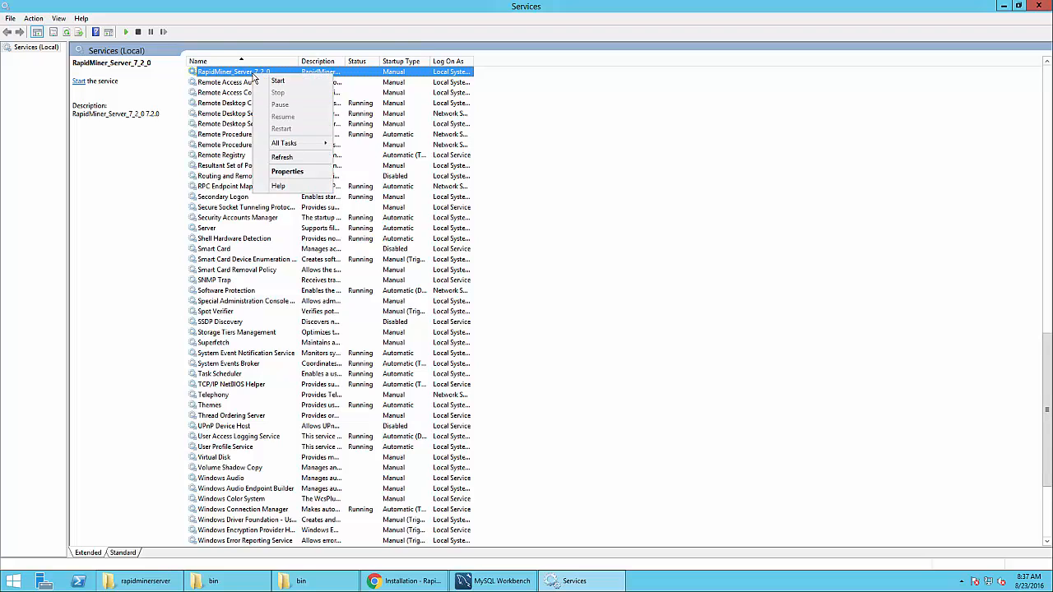
{"action": "left_click", "coordinate": [287, 171]}
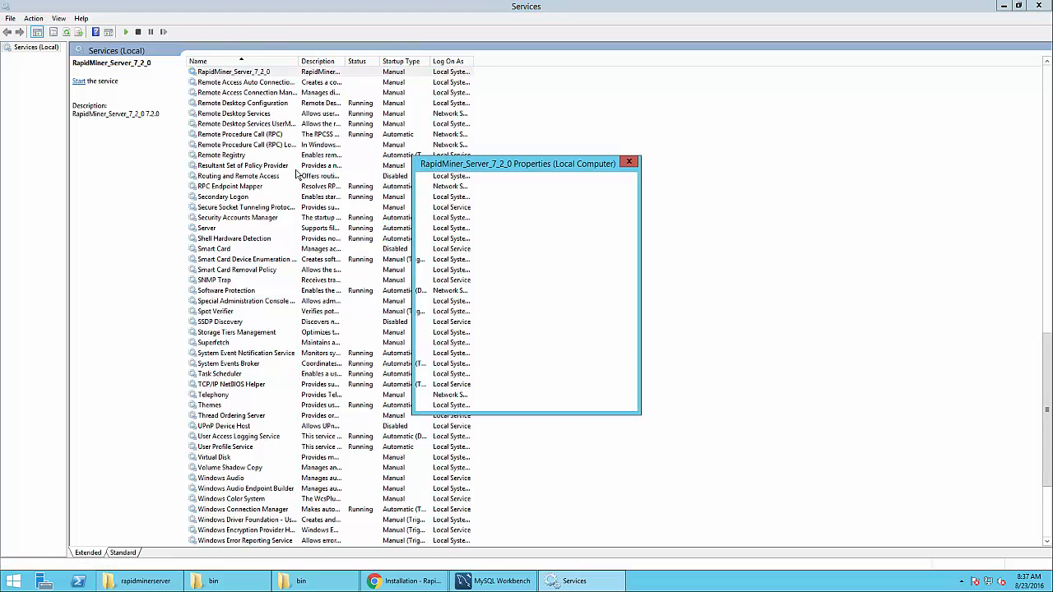
{"action": "left_click", "coordinate": [518, 280]}
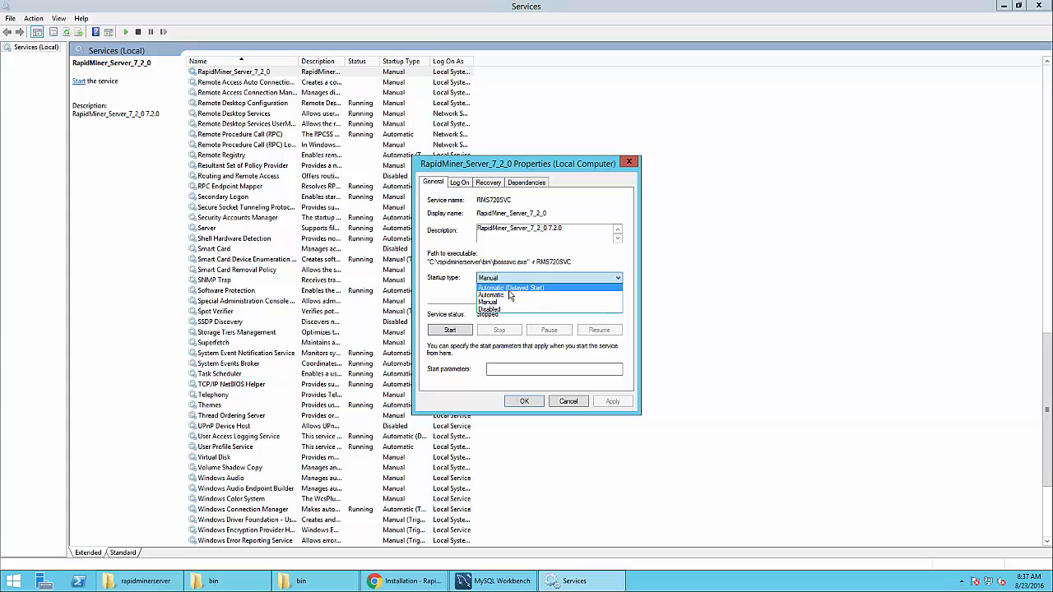
{"action": "left_click", "coordinate": [507, 297]}
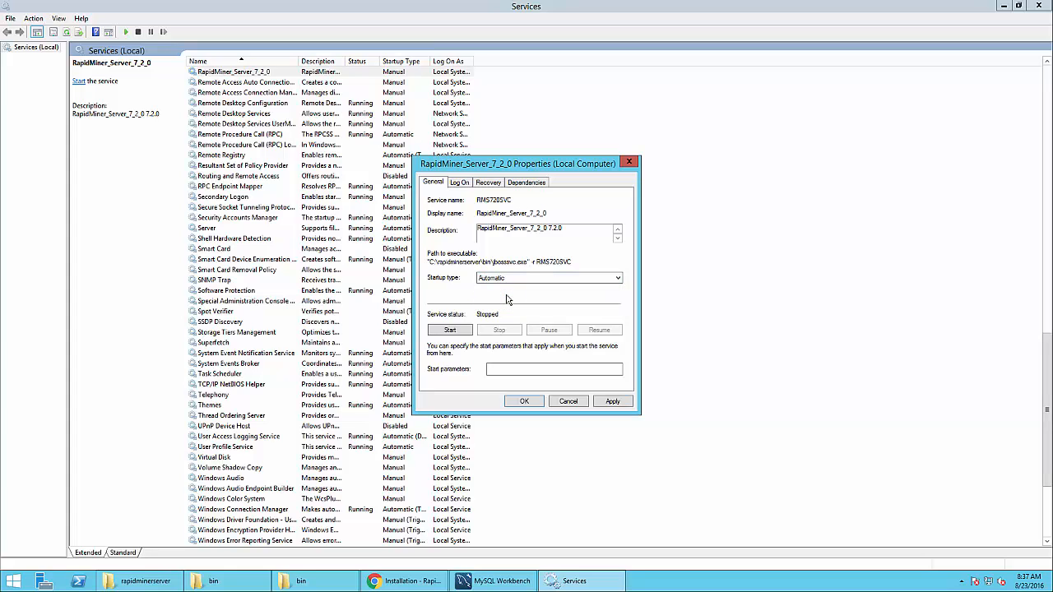
{"action": "left_click", "coordinate": [613, 402]}
{"action": "left_click", "coordinate": [524, 401]}
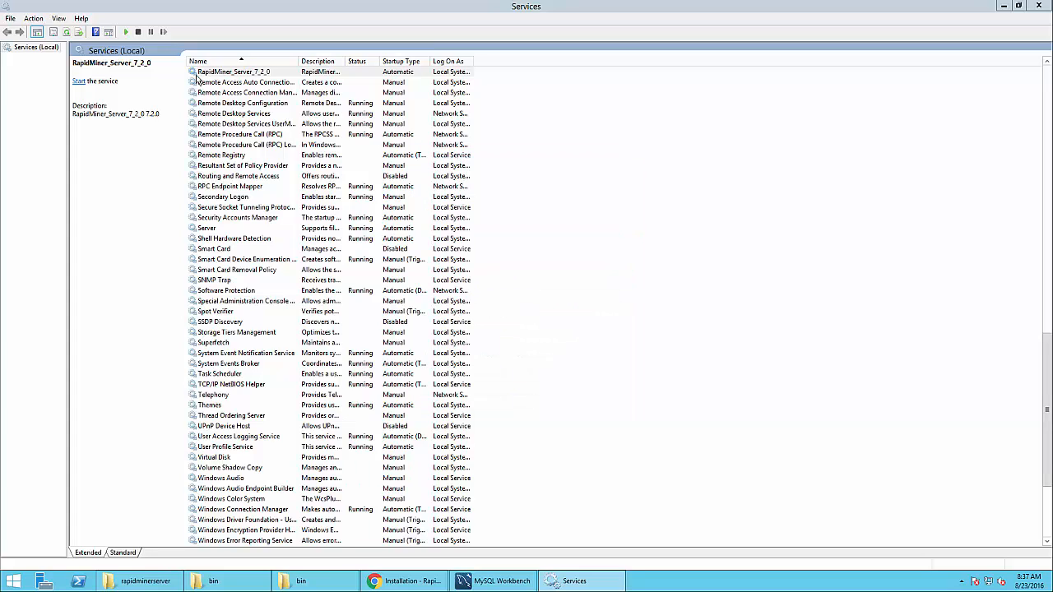
{"action": "right_click", "coordinate": [211, 74]}
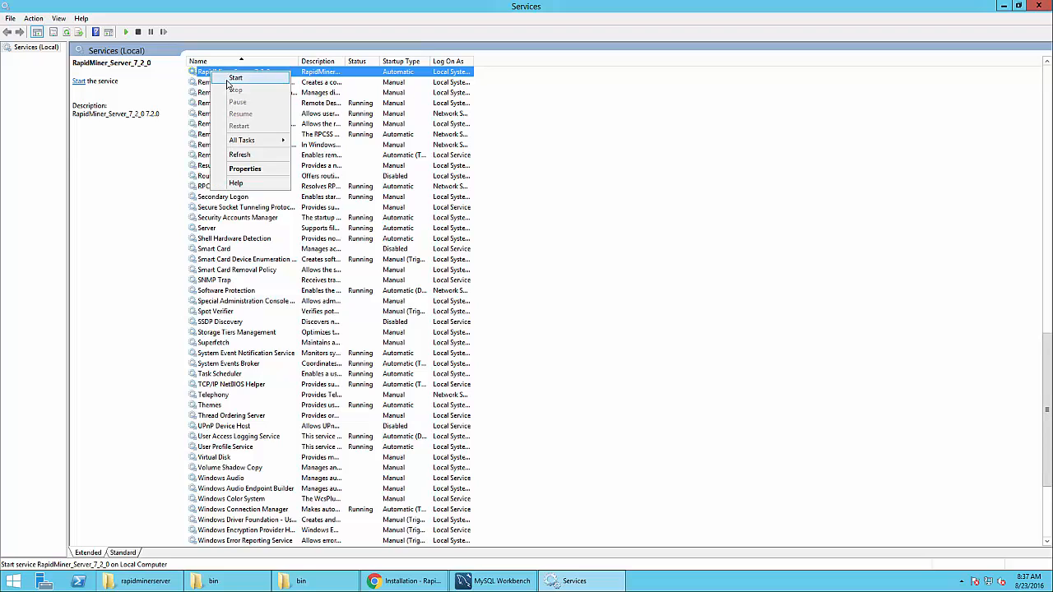
{"action": "left_click", "coordinate": [234, 78]}
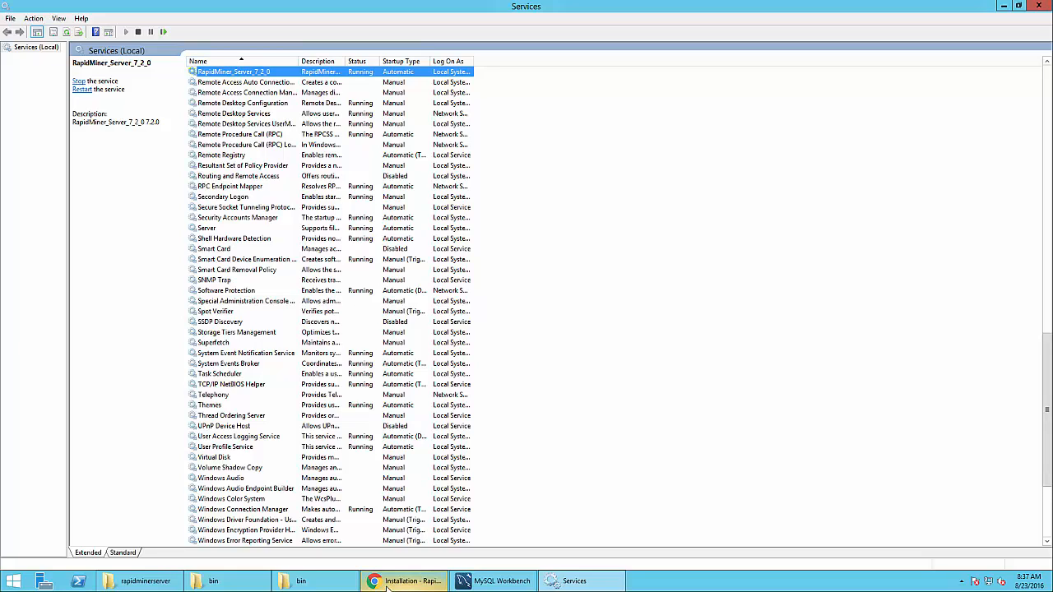
Load localhost:8080 in a new Chrome tab to bring up the RapidMiner Server login page
{"action": "mouse_move", "coordinate": [387, 585]}
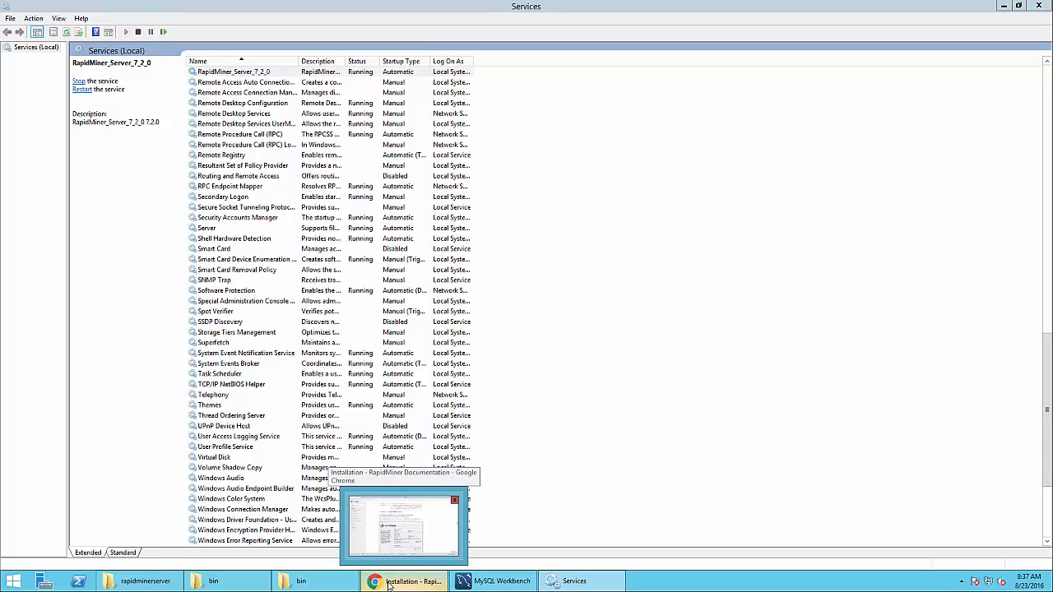
{"action": "left_click", "coordinate": [390, 584]}
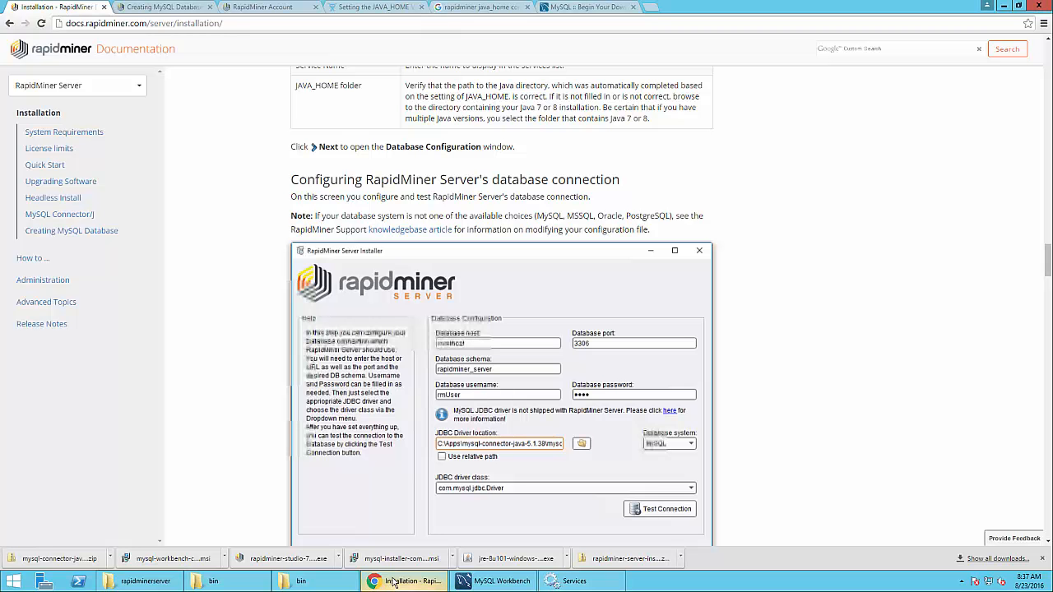
{"action": "left_click", "coordinate": [648, 7]}
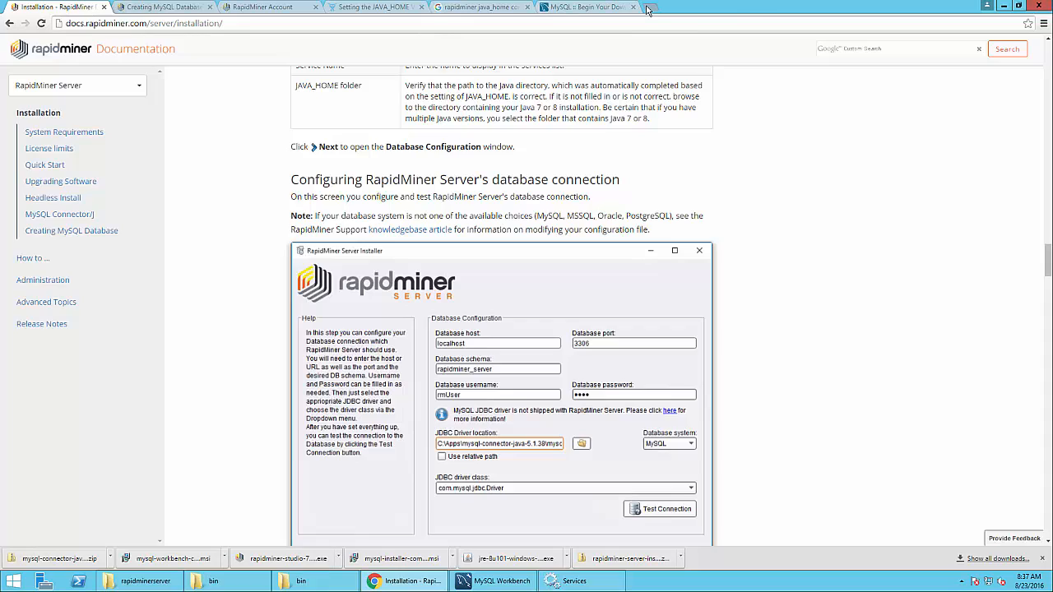
{"action": "type", "text": "lo"}
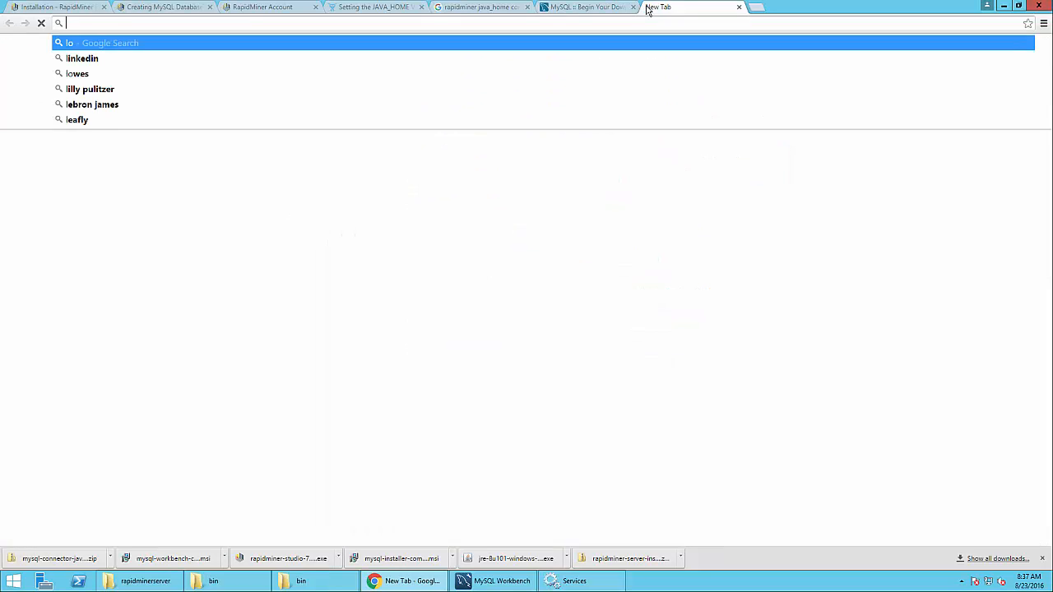
{"action": "type", "text": "calh"}
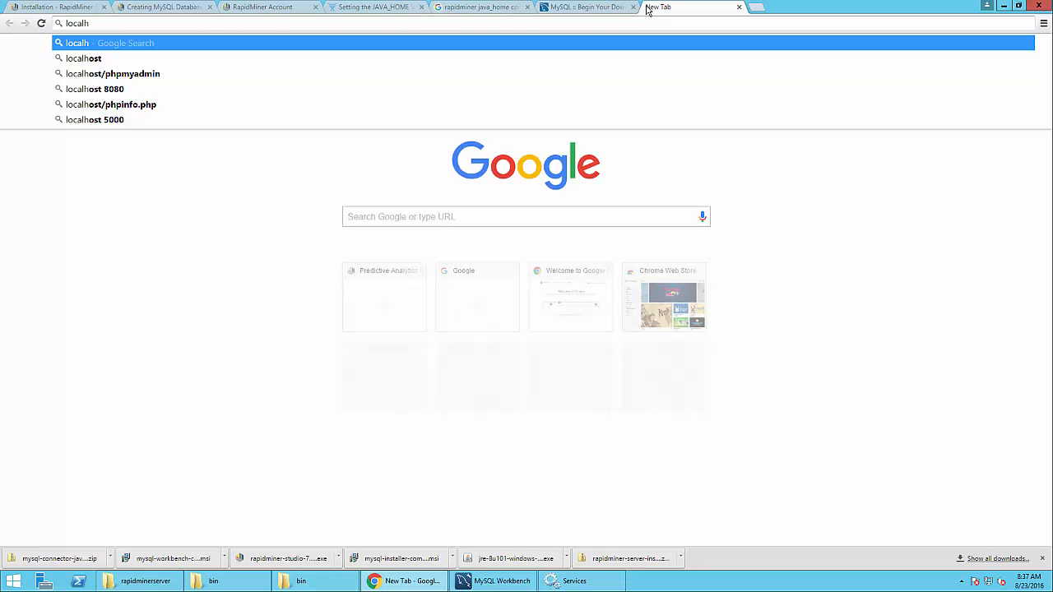
{"action": "type", "text": "ost:8080"}
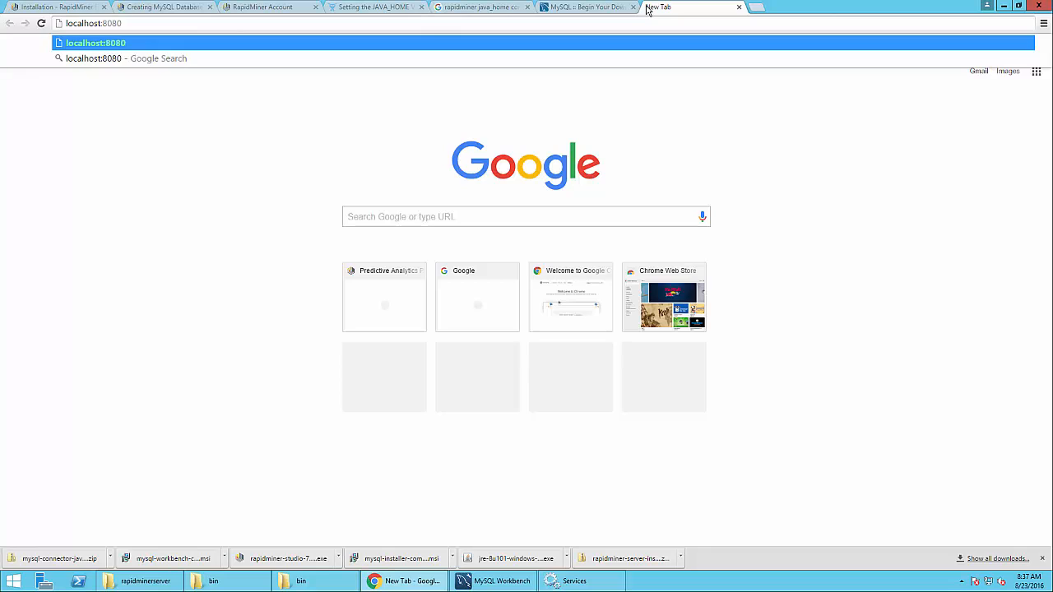
{"action": "key", "text": "Return"}
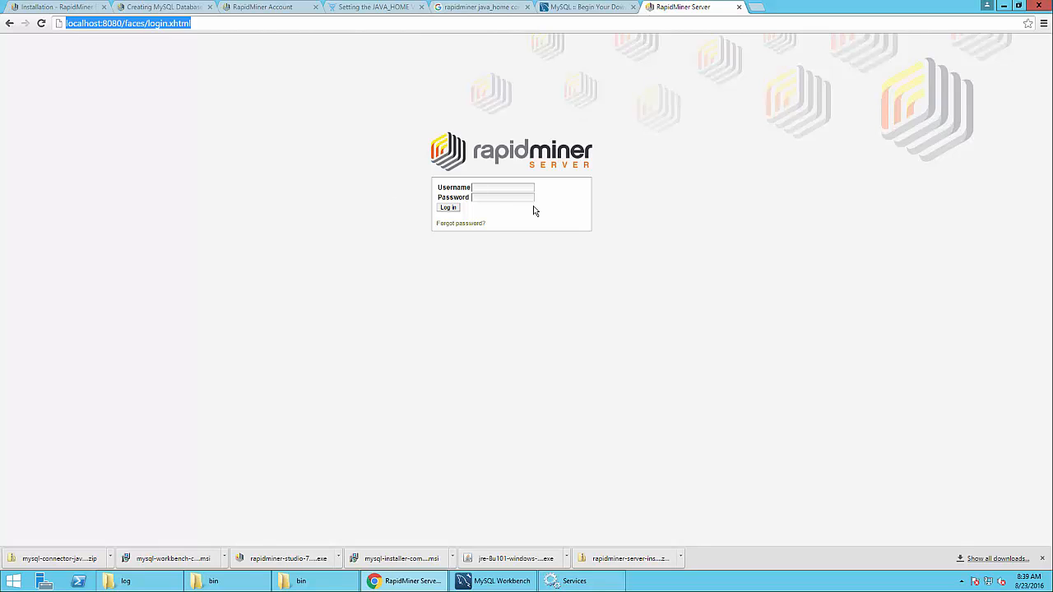
Find the default admin credentials under 'Completing the installation' in the docs, then return to the login tab
{"action": "left_click", "coordinate": [494, 187]}
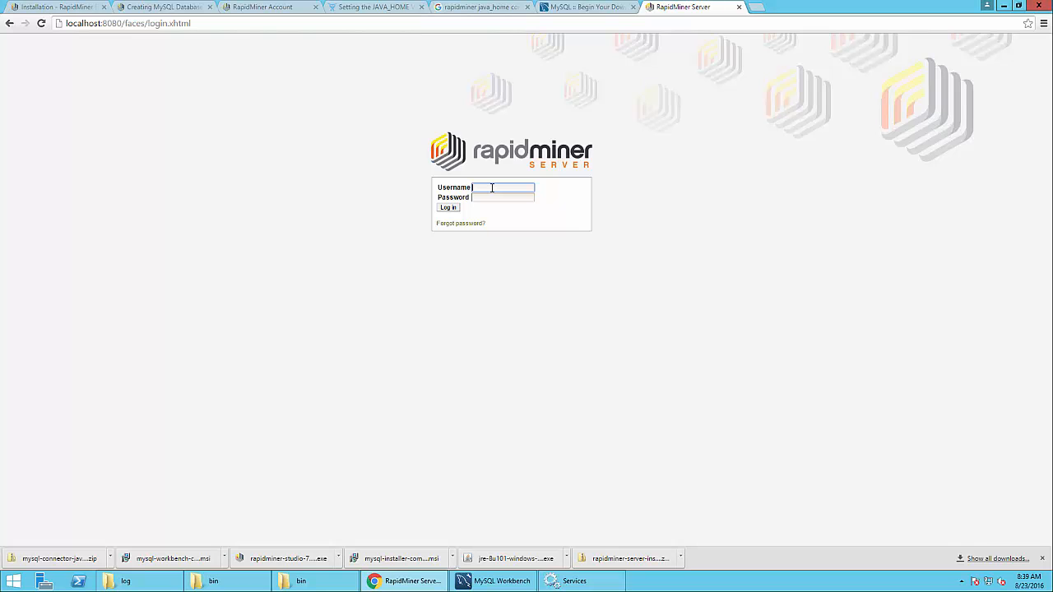
{"action": "left_click", "coordinate": [51, 7]}
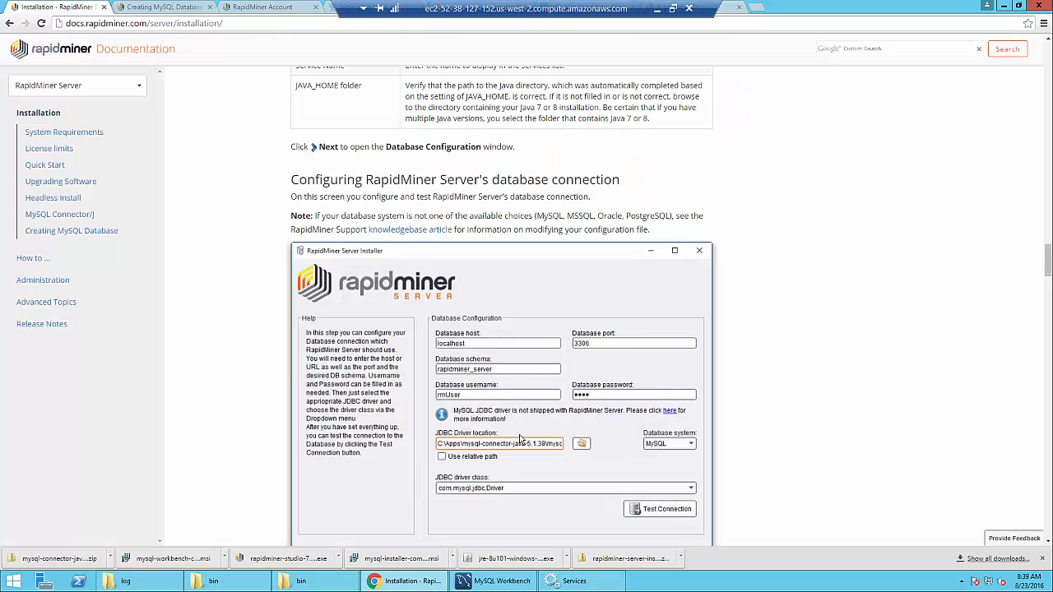
{"action": "scroll", "coordinate": [520, 438], "scroll_direction": "down", "scroll_amount": 6}
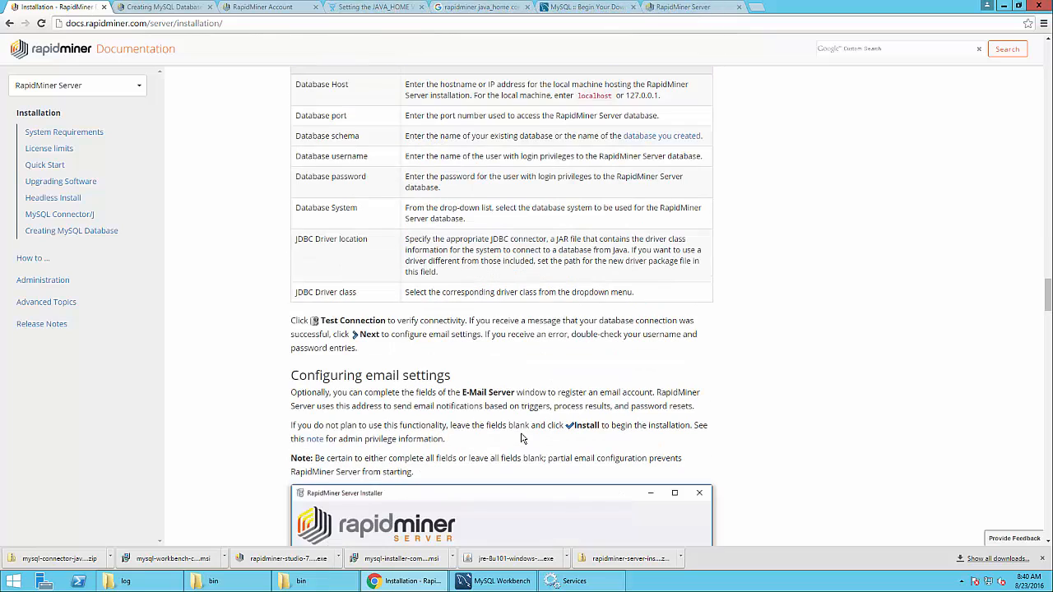
{"action": "scroll", "coordinate": [520, 439], "scroll_direction": "down", "scroll_amount": 12}
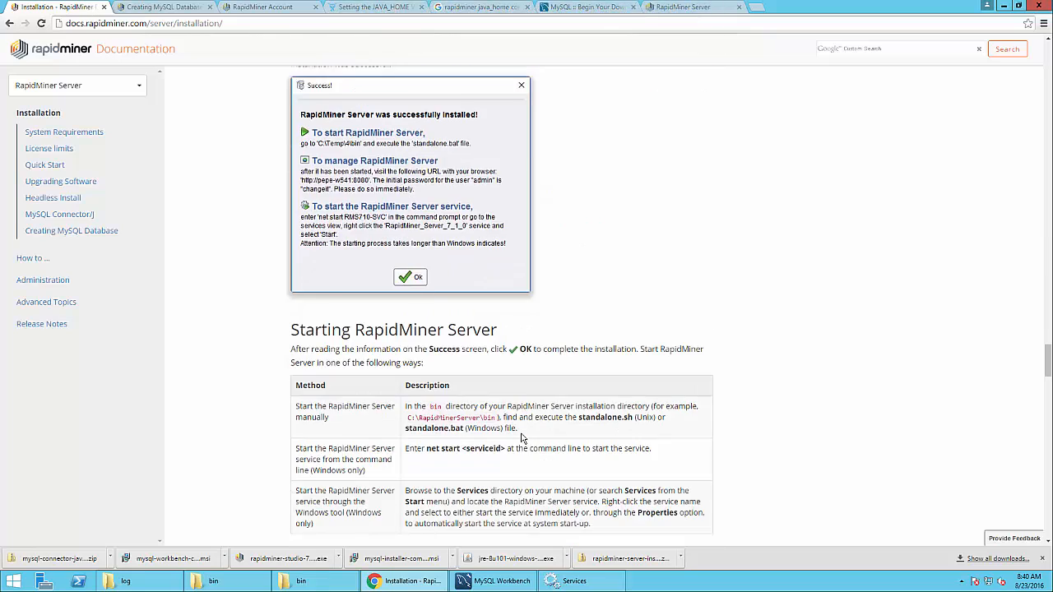
{"action": "scroll", "coordinate": [520, 439], "scroll_direction": "down", "scroll_amount": 5}
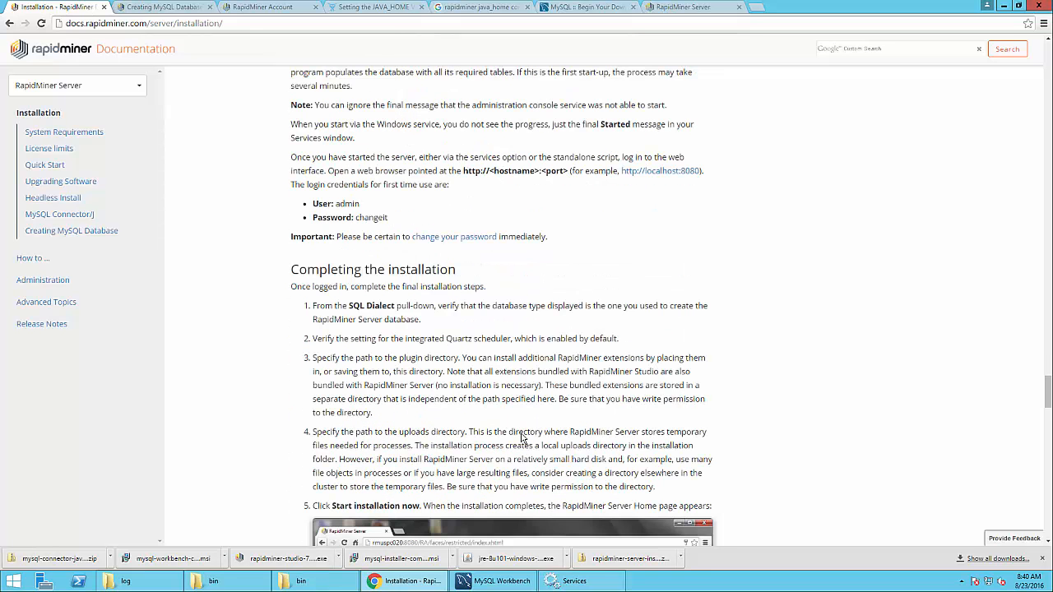
{"action": "left_click_drag", "start_coordinate": [305, 202], "coordinate": [390, 218]}
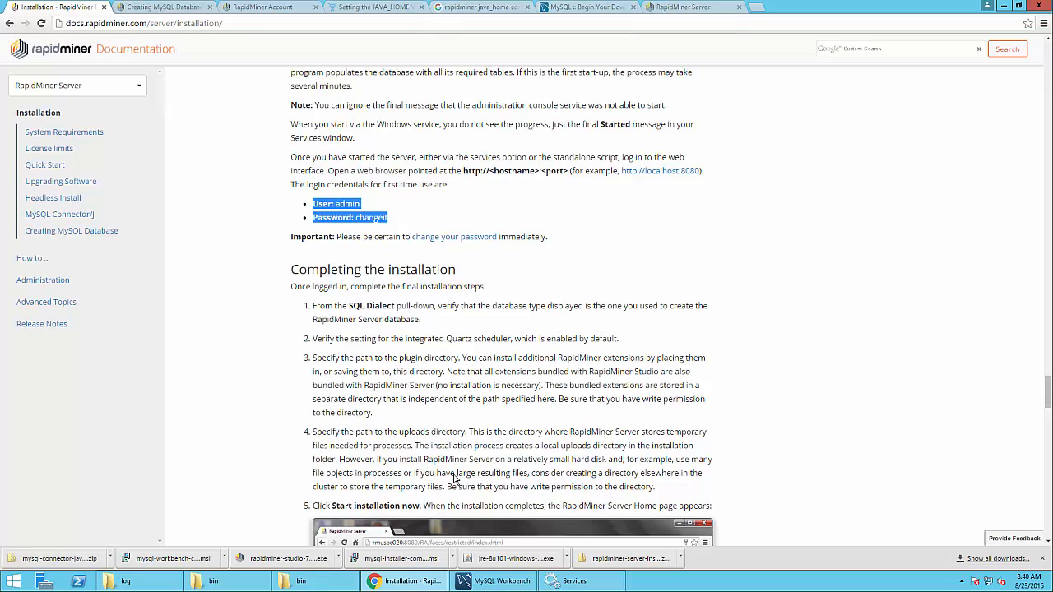
{"action": "left_click", "coordinate": [401, 584]}
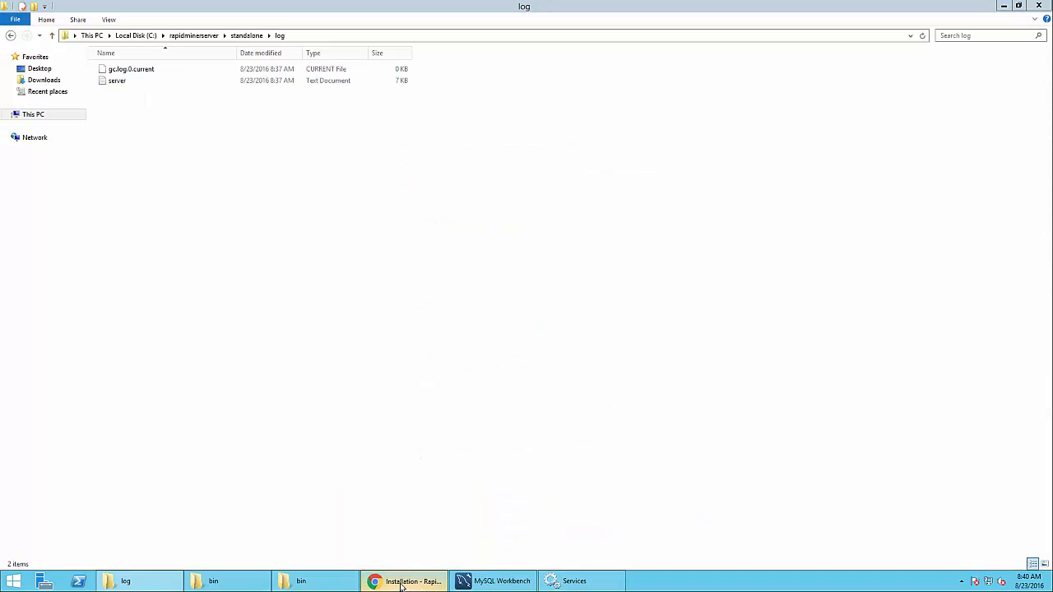
{"action": "left_click", "coordinate": [400, 584]}
Log in to RapidMiner Server as admin with the account password and decline saving it
{"action": "left_click", "coordinate": [682, 7]}
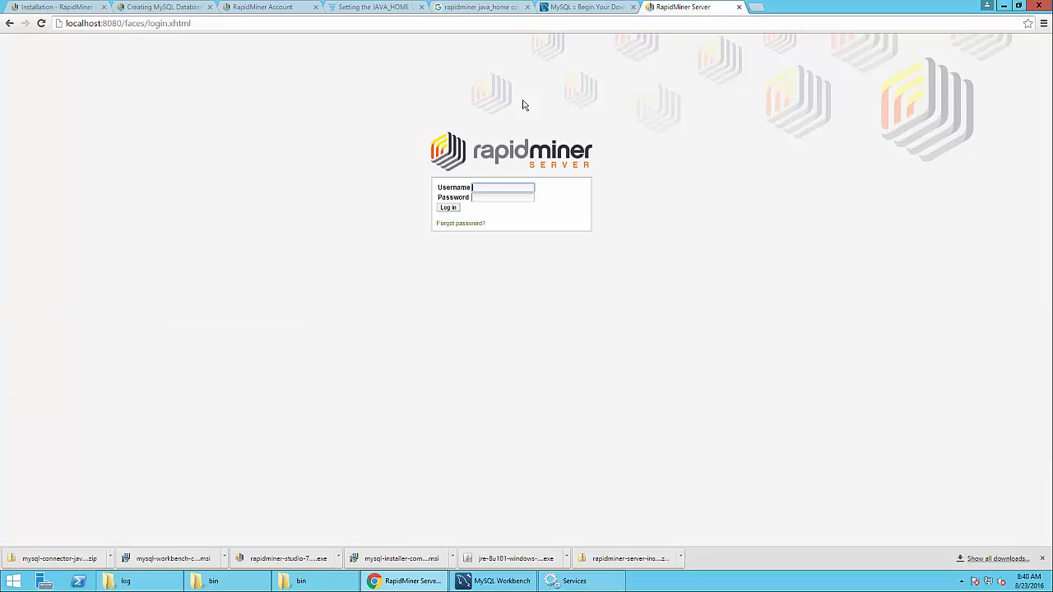
{"action": "type", "text": "admin"}
{"action": "key", "text": "Tab"}
{"action": "type", "text": "••••••"}
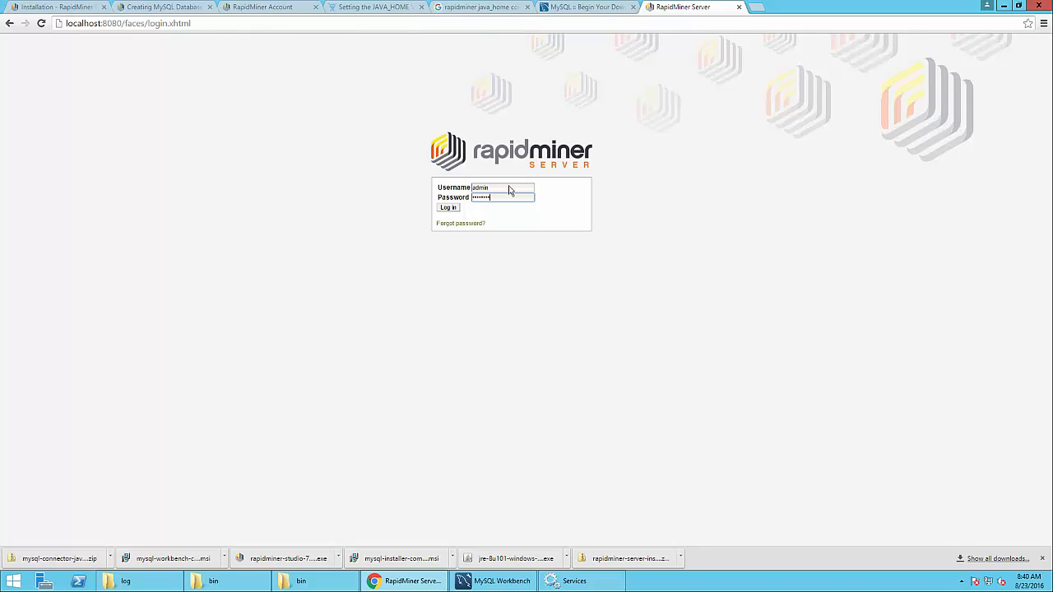
{"action": "left_click", "coordinate": [452, 209]}
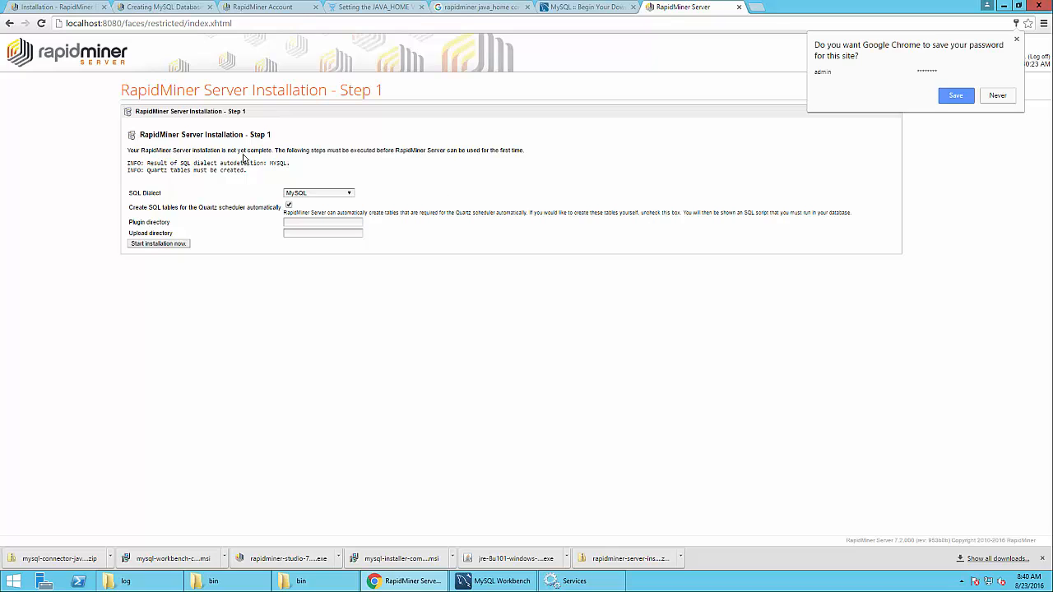
{"action": "left_click", "coordinate": [996, 97]}
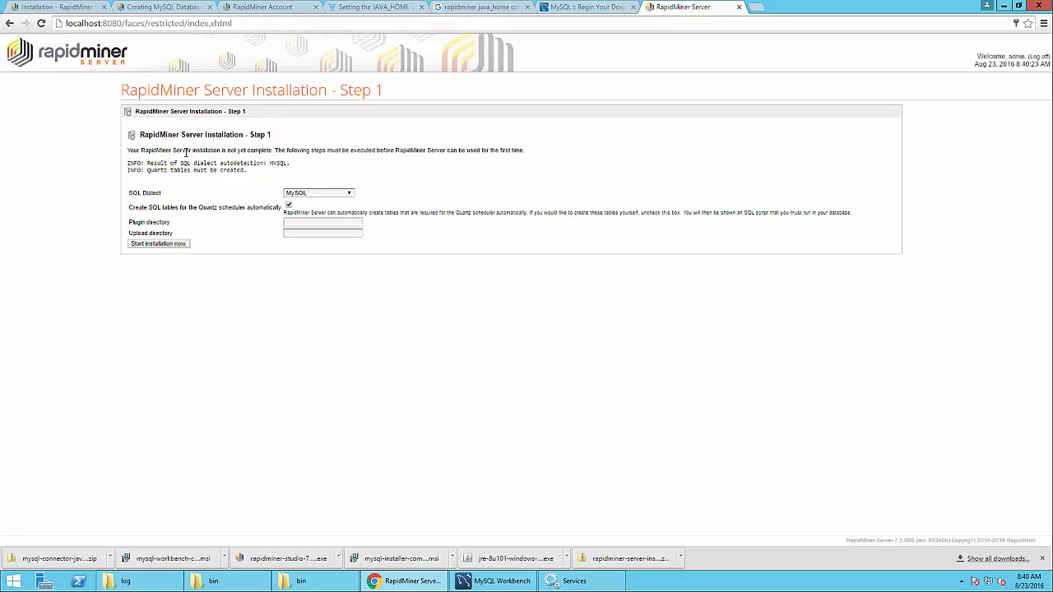
Keep MySQL as the SQL Dialect and start the step 1 installation
{"action": "left_click_drag", "start_coordinate": [130, 192], "coordinate": [172, 200]}
{"action": "left_click", "coordinate": [340, 195]}
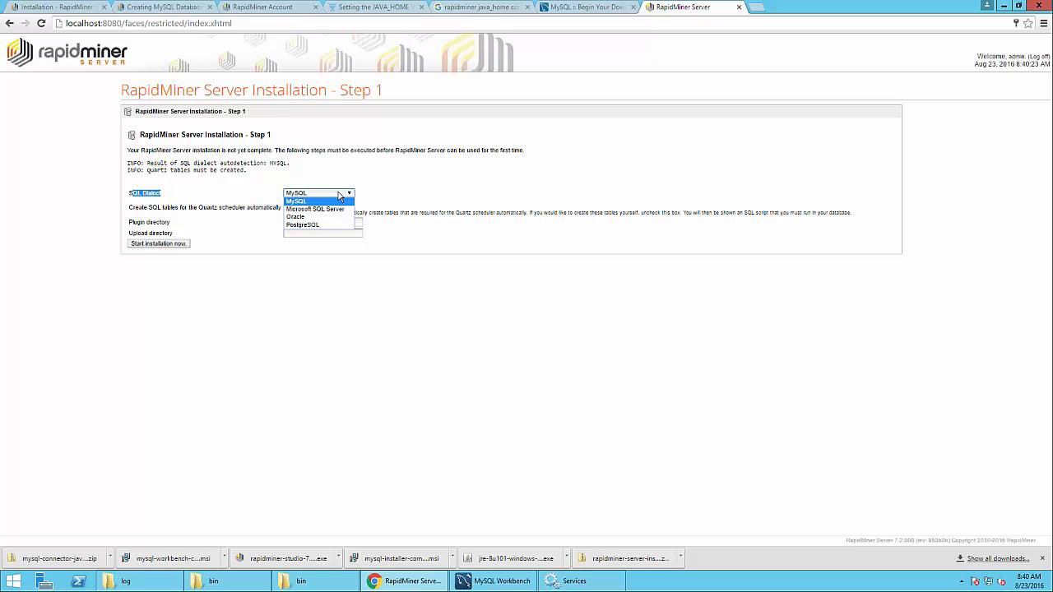
{"action": "left_click", "coordinate": [338, 195]}
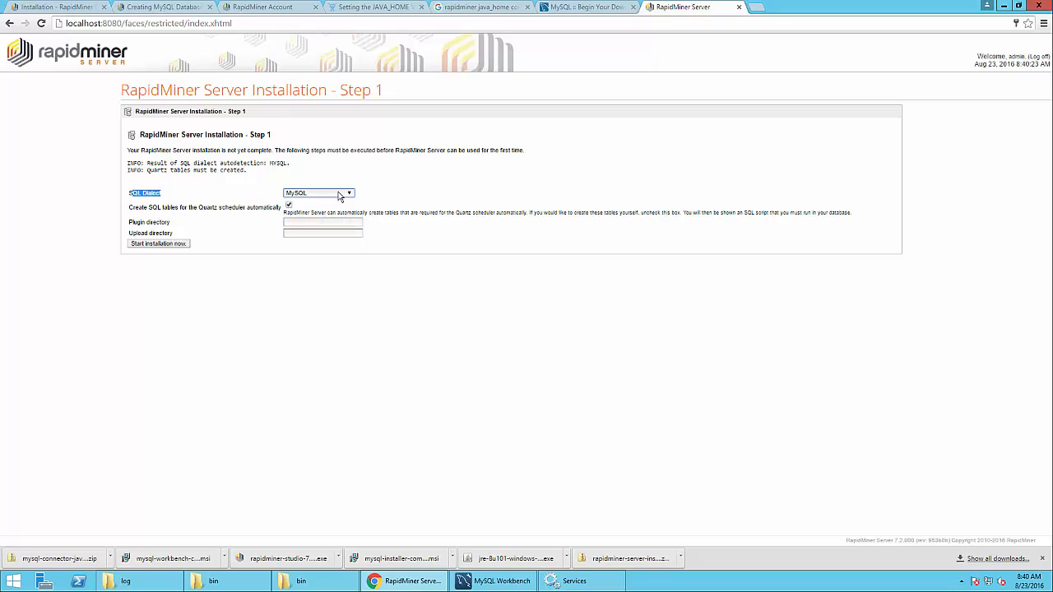
{"action": "left_click", "coordinate": [304, 221]}
{"action": "left_click", "coordinate": [300, 233]}
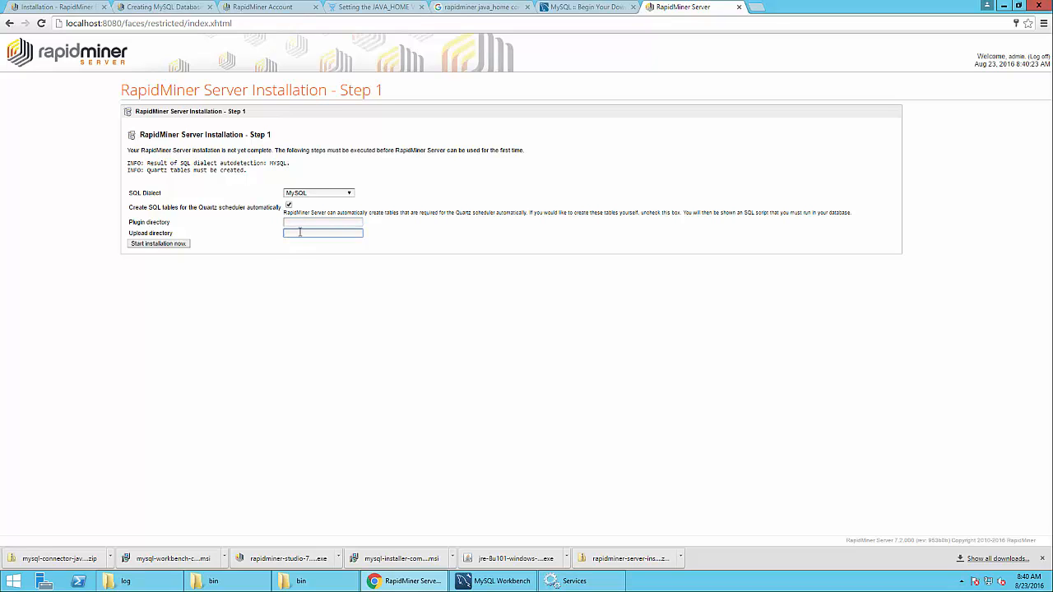
{"action": "left_click", "coordinate": [142, 245]}
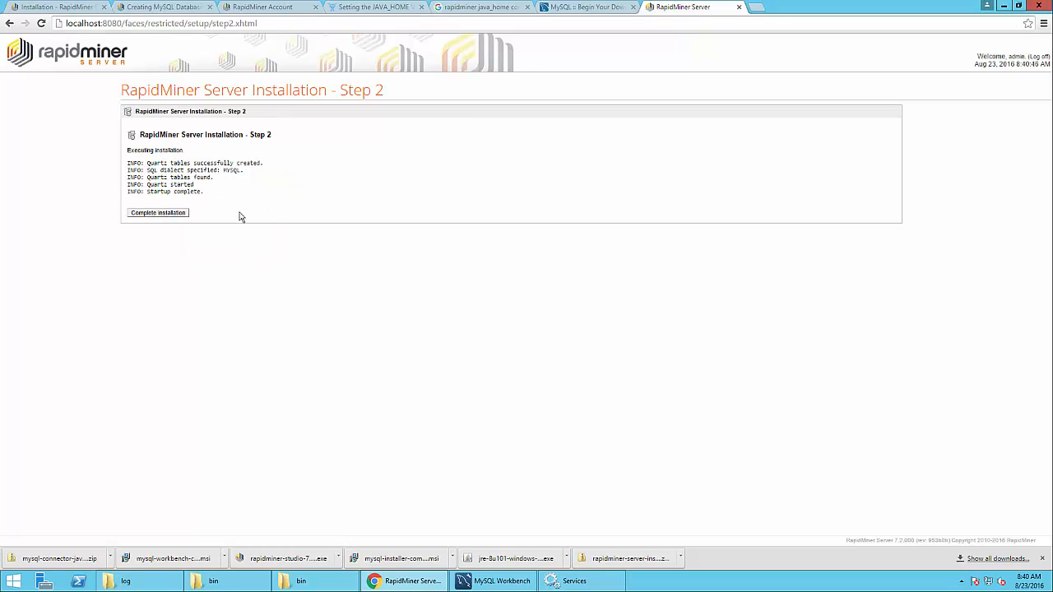
Complete the installation and open the admin user in Administration > User Management
{"action": "left_click", "coordinate": [160, 216]}
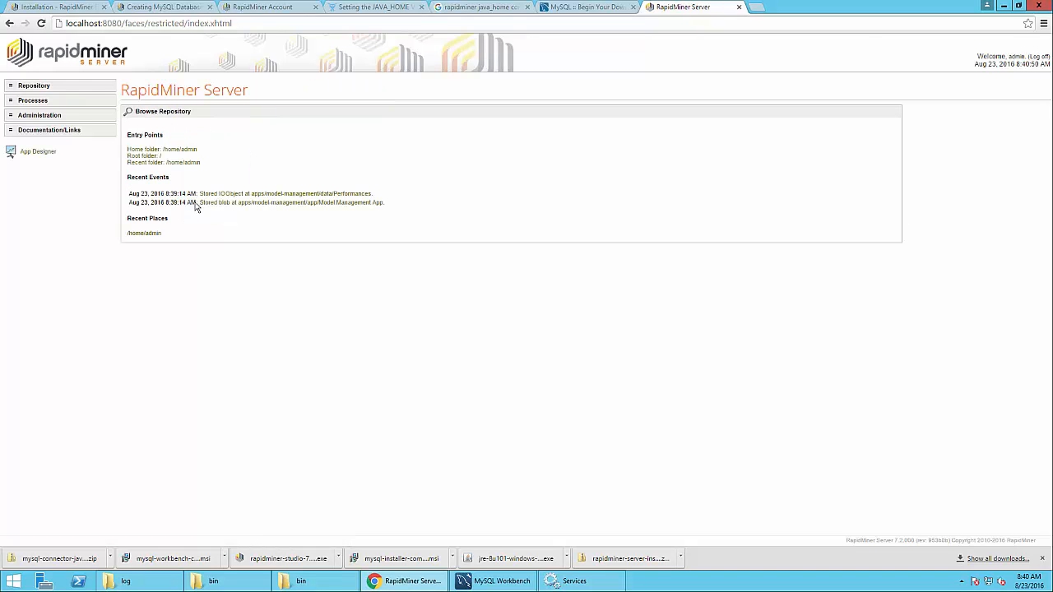
{"action": "left_click", "coordinate": [43, 115]}
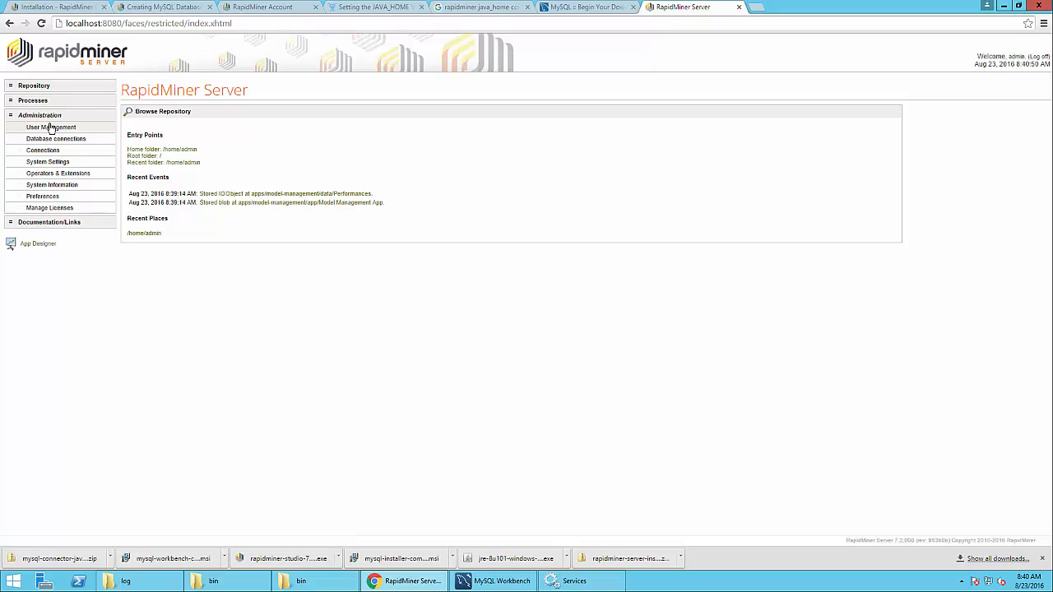
{"action": "left_click", "coordinate": [51, 128]}
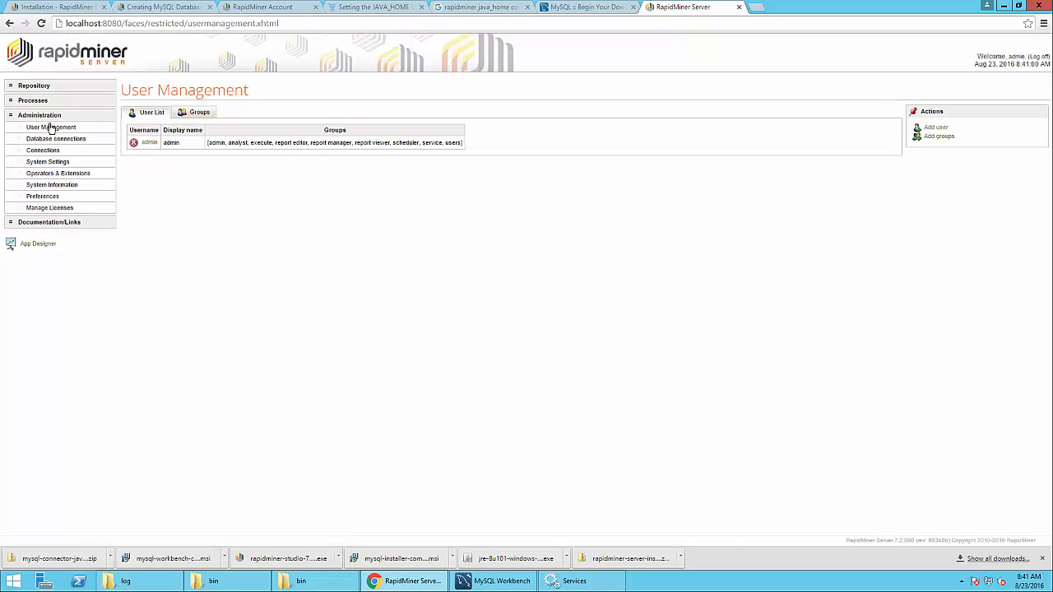
{"action": "left_click", "coordinate": [148, 143]}
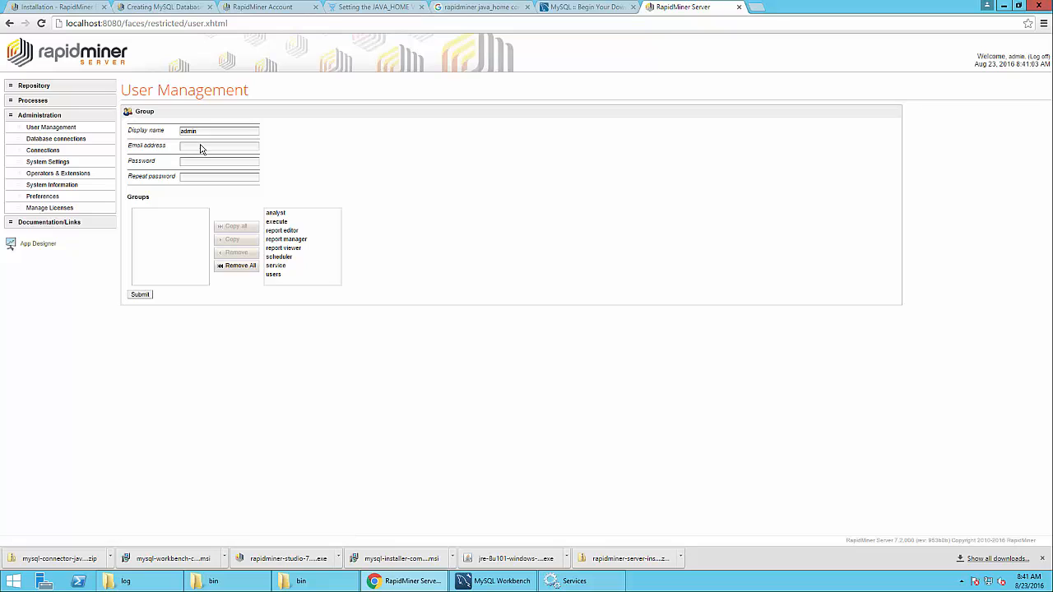
Enter and repeat a new admin password, submit it, and decline browser password saving
{"action": "left_click", "coordinate": [195, 161]}
{"action": "type", "text": "admin"}
{"action": "key", "text": "Tab"}
{"action": "type", "text": "adminadmin"}
{"action": "left_click", "coordinate": [139, 296]}
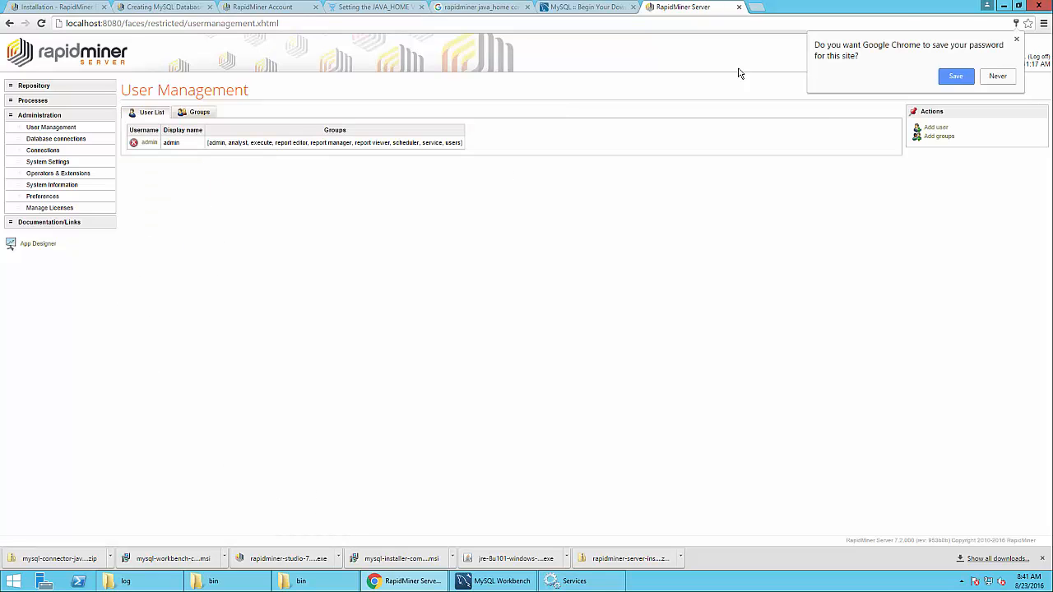
{"action": "left_click", "coordinate": [998, 79]}
Log off and log back in as admin with the new password, correcting a mistyped username
{"action": "left_click", "coordinate": [1039, 60]}
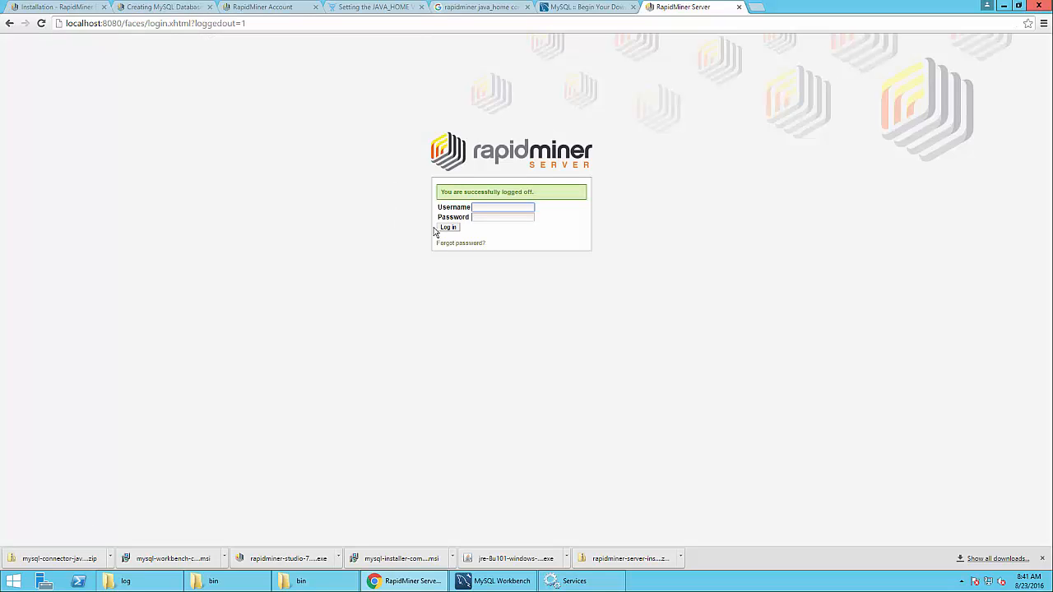
{"action": "type", "text": "rapidminer"}
{"action": "key", "text": "ctrl+a"}
{"action": "type", "text": "admin"}
{"action": "key", "text": "Tab"}
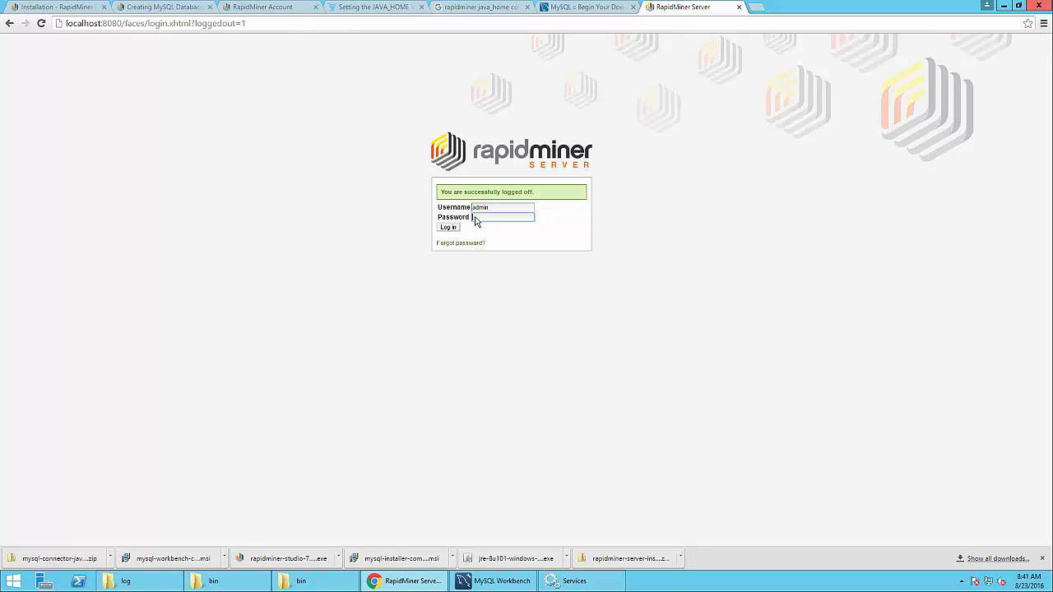
{"action": "type", "text": "ceit"}
{"action": "left_click", "coordinate": [447, 227]}
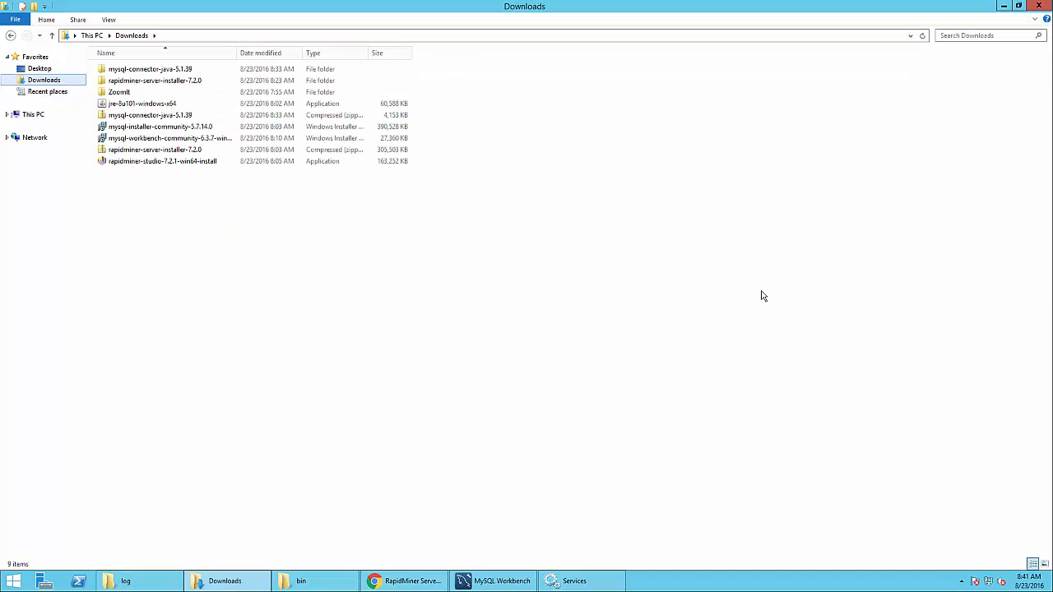
Run rapidminer-studio-7.2.1-win64-install as administrator, accept defaults, install, and launch RapidMiner Studio 7.2
{"action": "right_click", "coordinate": [138, 165]}
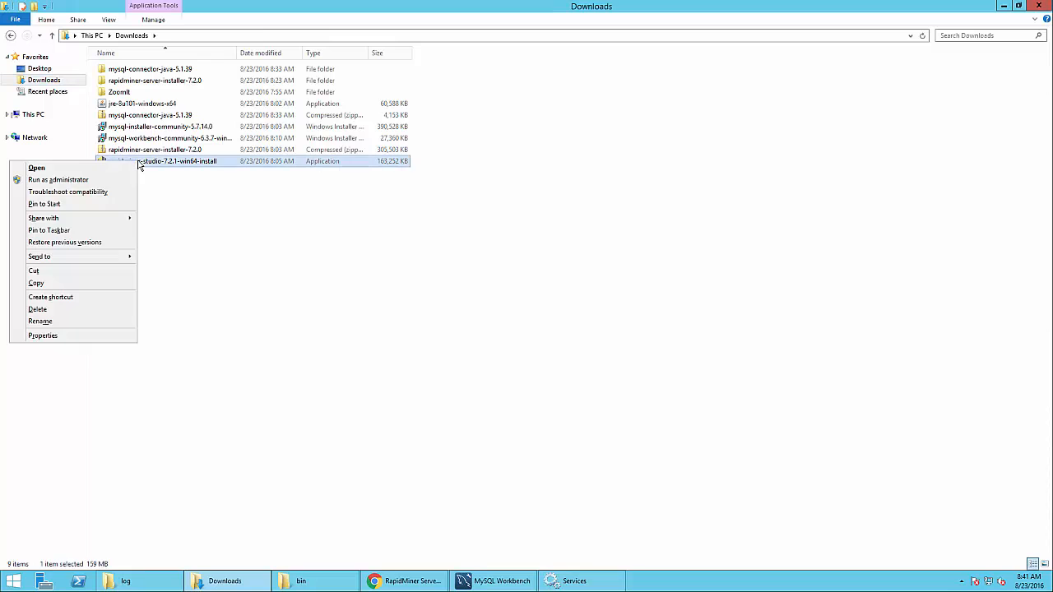
{"action": "left_click", "coordinate": [100, 182]}
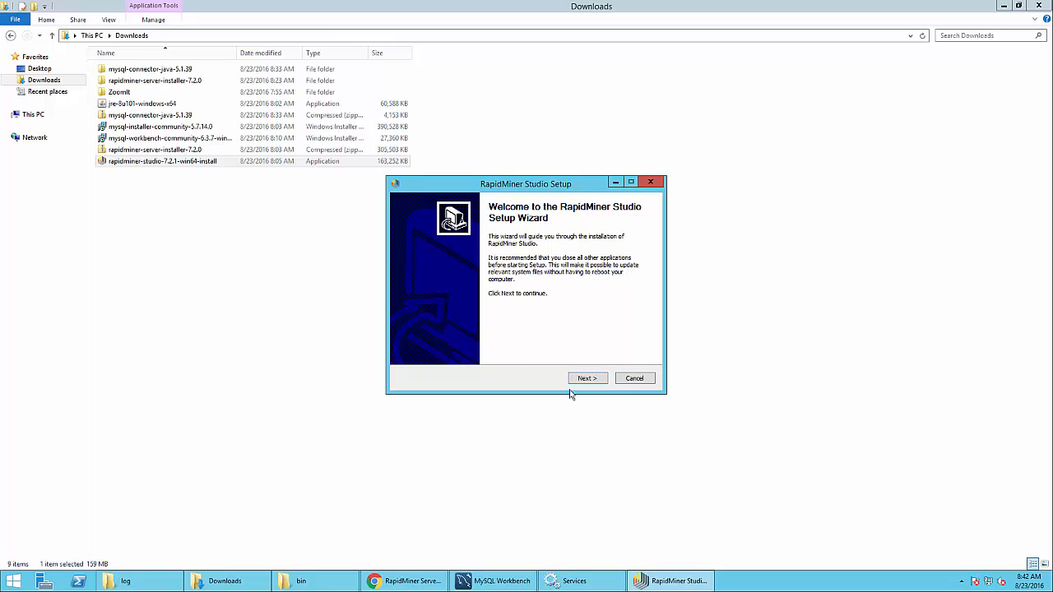
{"action": "left_click", "coordinate": [582, 380]}
{"action": "left_click", "coordinate": [583, 380]}
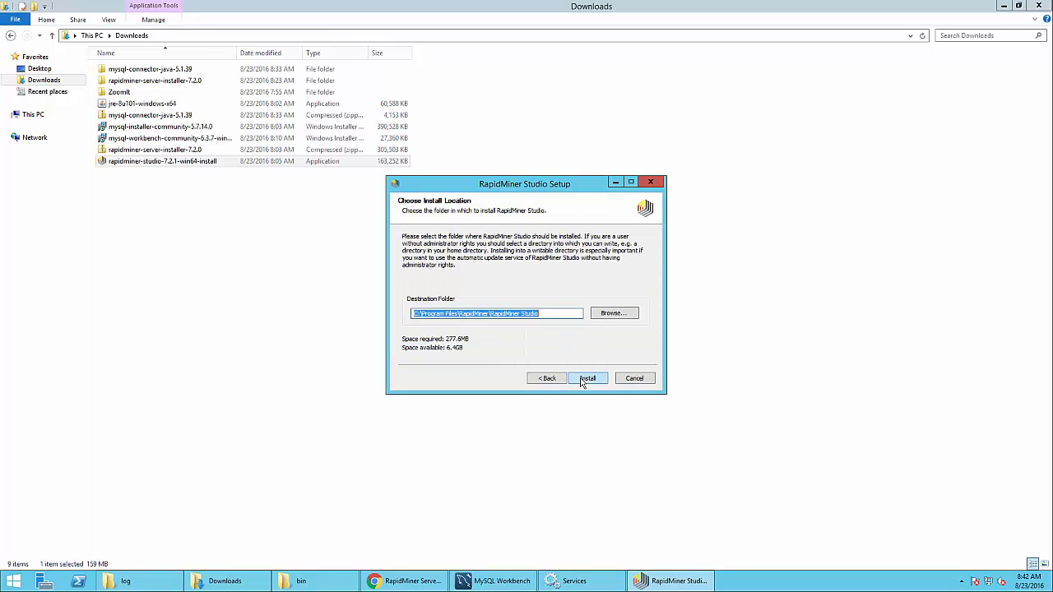
{"action": "left_click", "coordinate": [592, 384]}
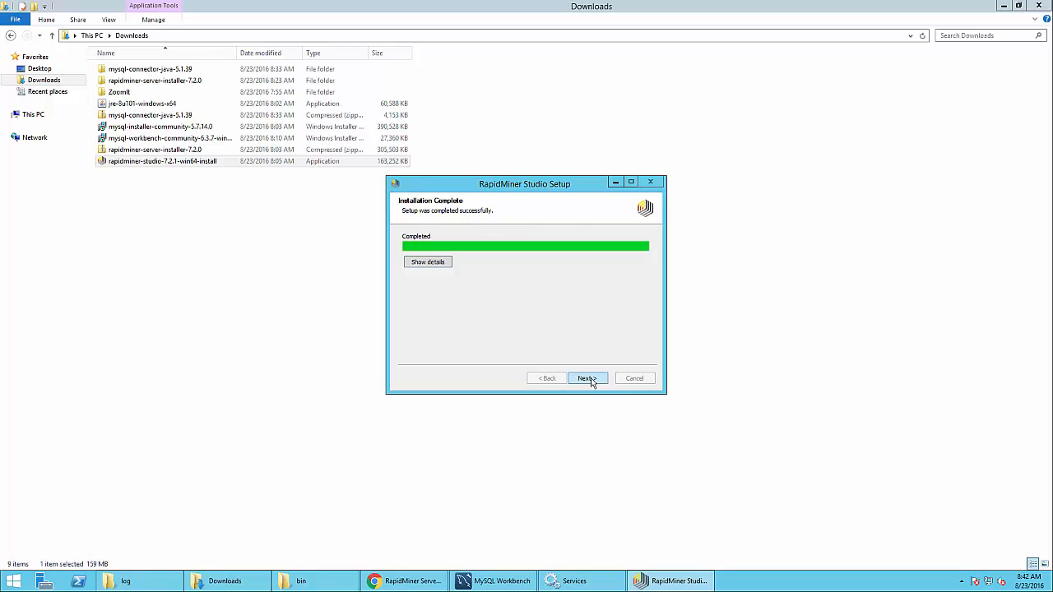
{"action": "left_click", "coordinate": [588, 379]}
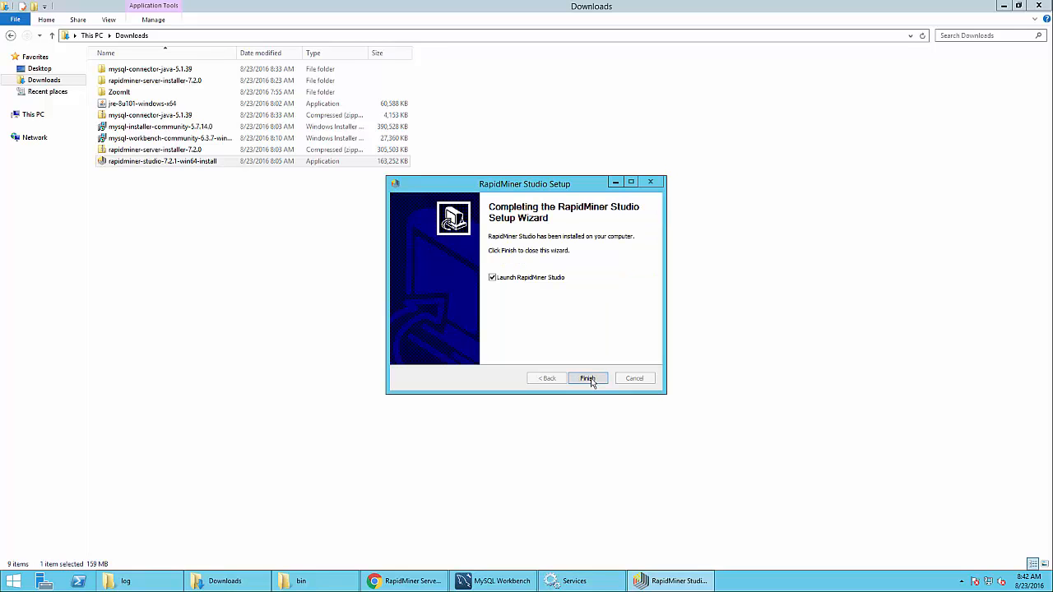
{"action": "left_click", "coordinate": [589, 380]}
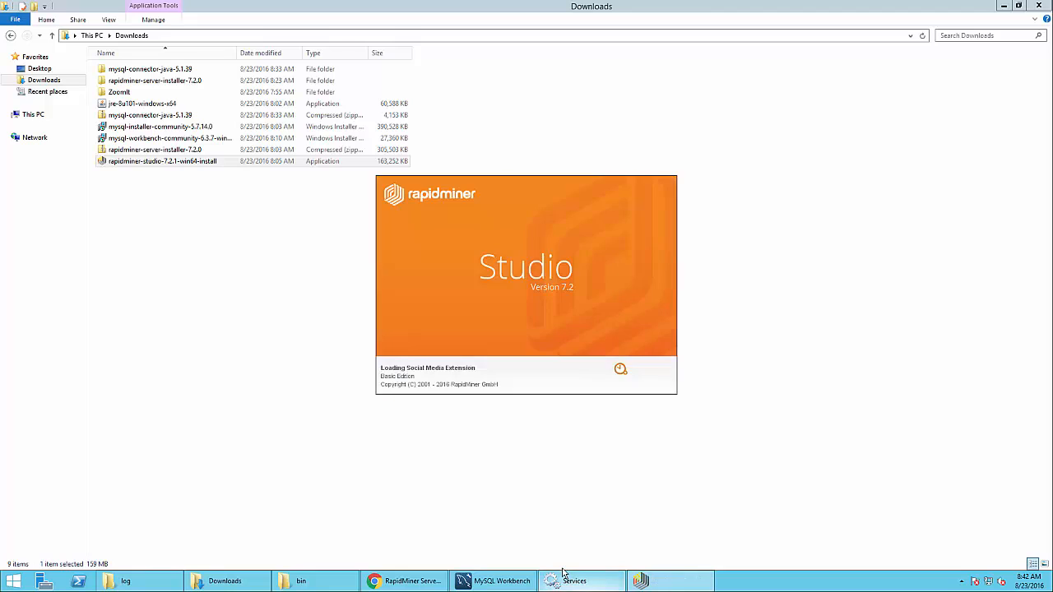
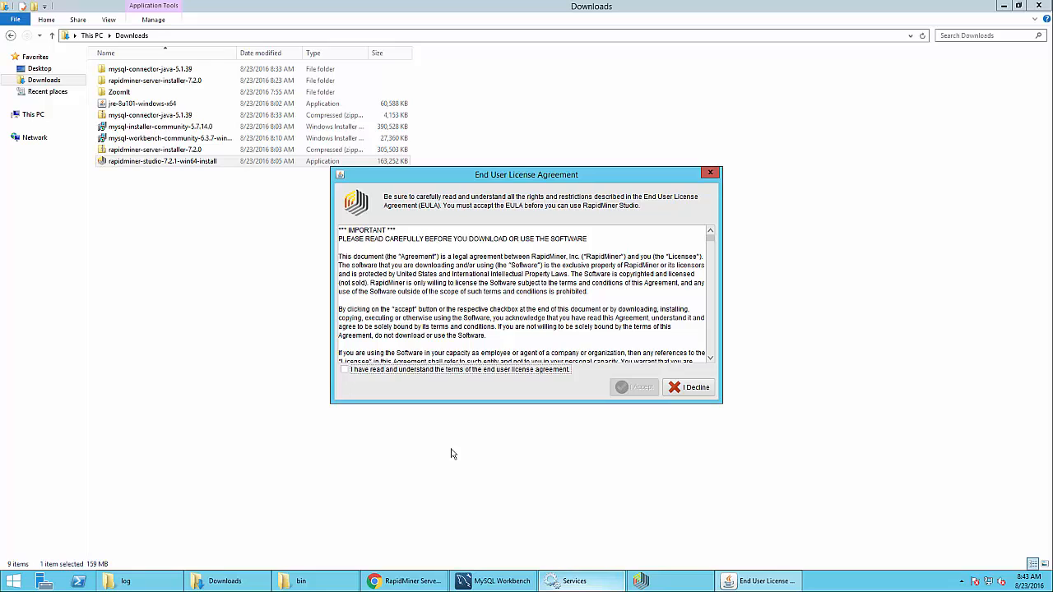
Agree to the RapidMiner Studio 7.2 end user license terms and accept them
{"action": "left_click", "coordinate": [390, 372]}
{"action": "left_click", "coordinate": [638, 387]}
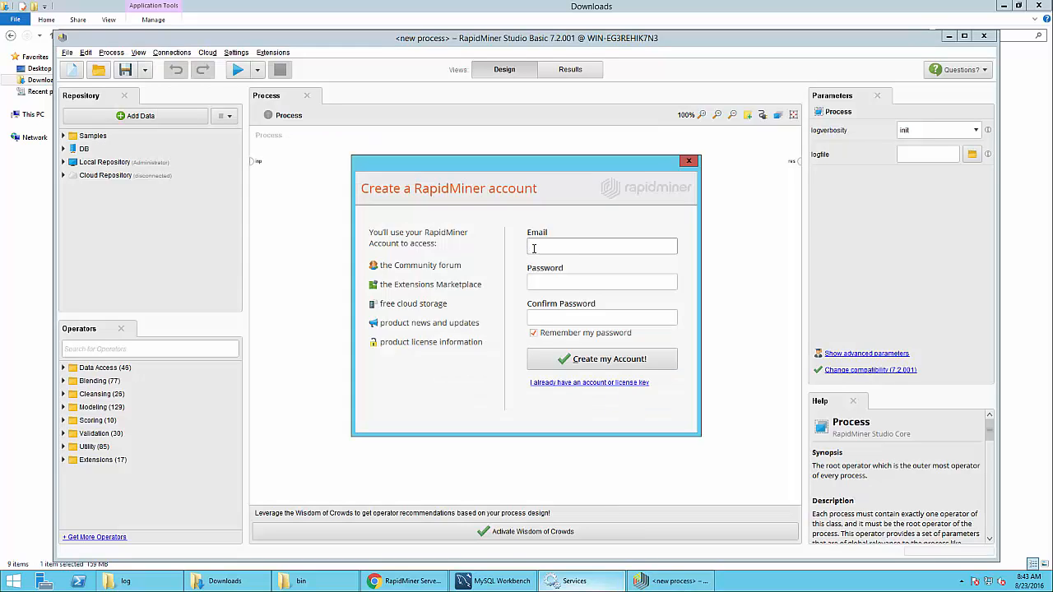
Enter the account e-mail address and a password, then retype the confirmation password to match
{"action": "key", "text": "Tab"}
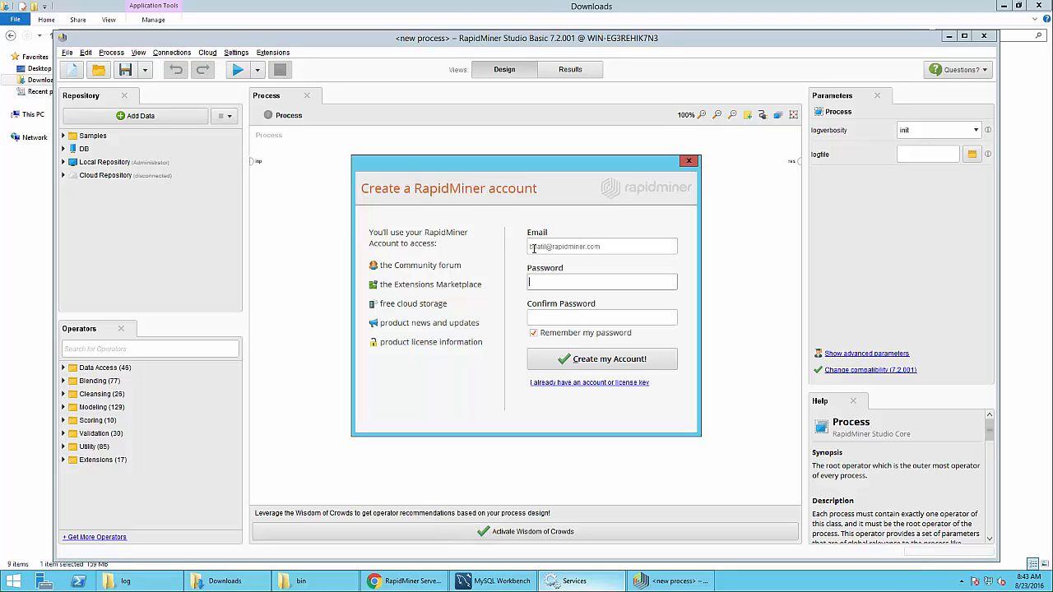
{"action": "type", "text": "**********"}
{"action": "key", "text": "Tab"}
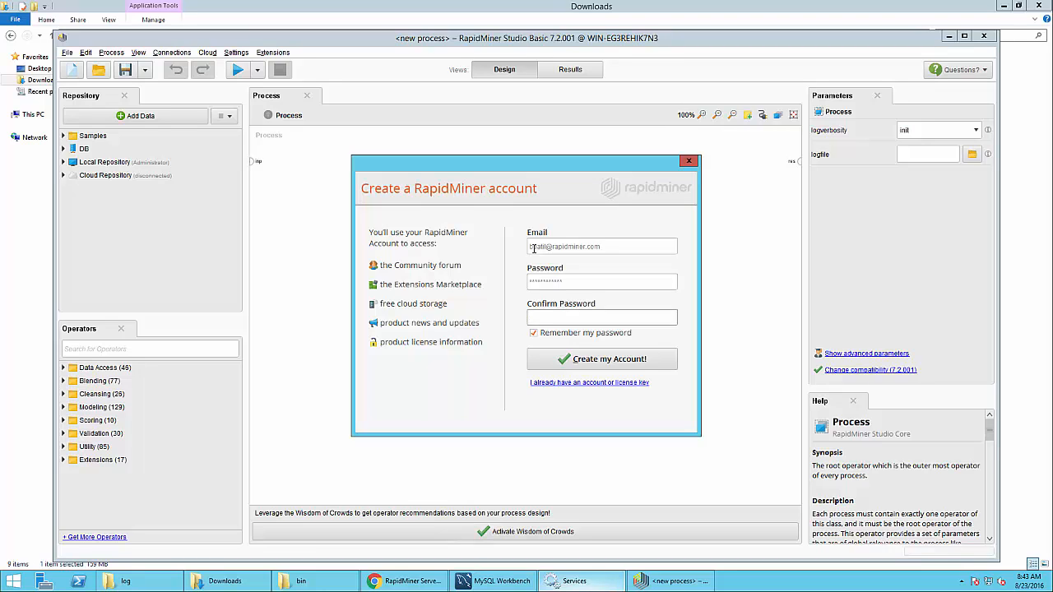
{"action": "type", "text": "**********"}
{"action": "key", "text": "ctrl+a"}
{"action": "key", "text": "BackSpace"}
{"action": "type", "text": "***********"}
Log in with an existing account's e-mail and password and install its Developer licence
{"action": "left_click", "coordinate": [552, 383]}
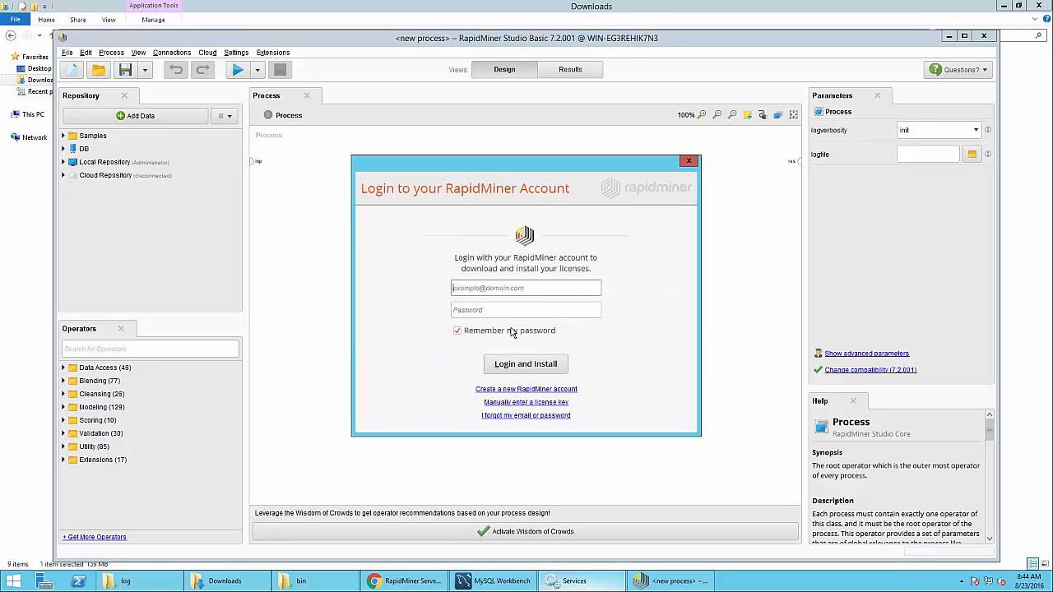
{"action": "key", "text": "Tab"}
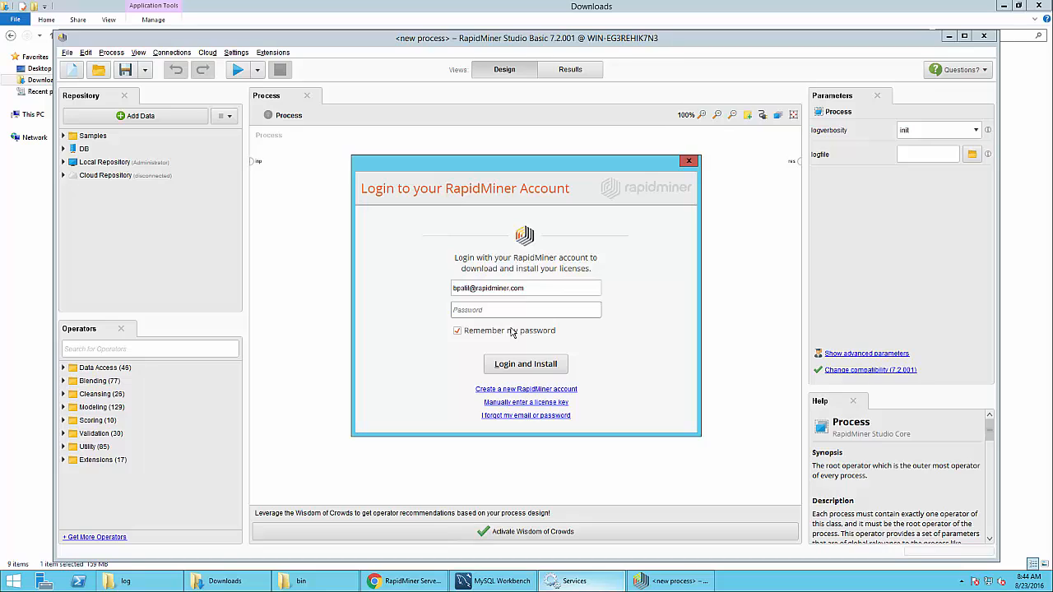
{"action": "type", "text": "***********"}
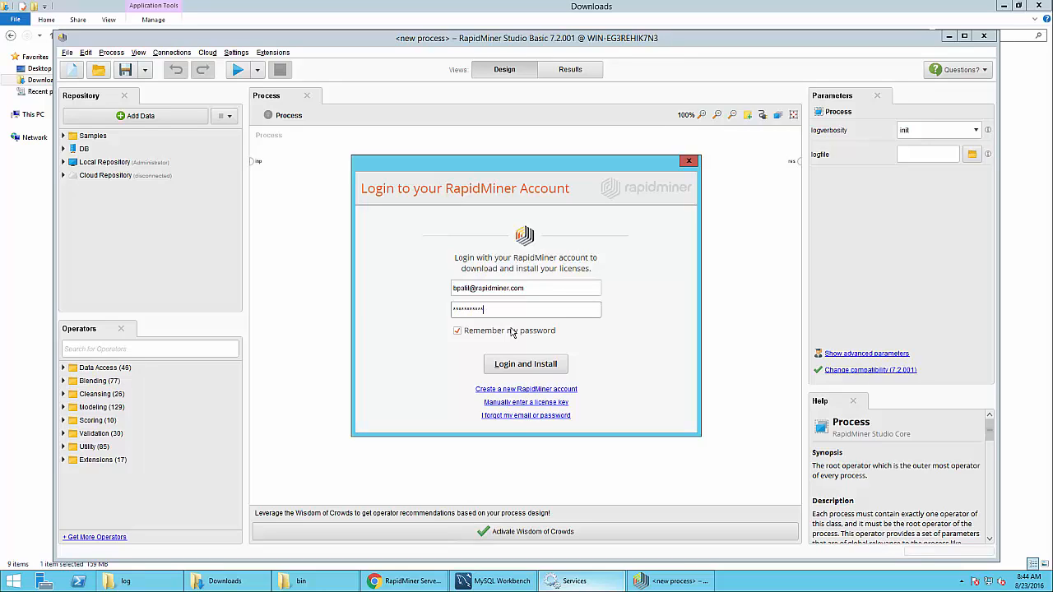
{"action": "left_click", "coordinate": [533, 371]}
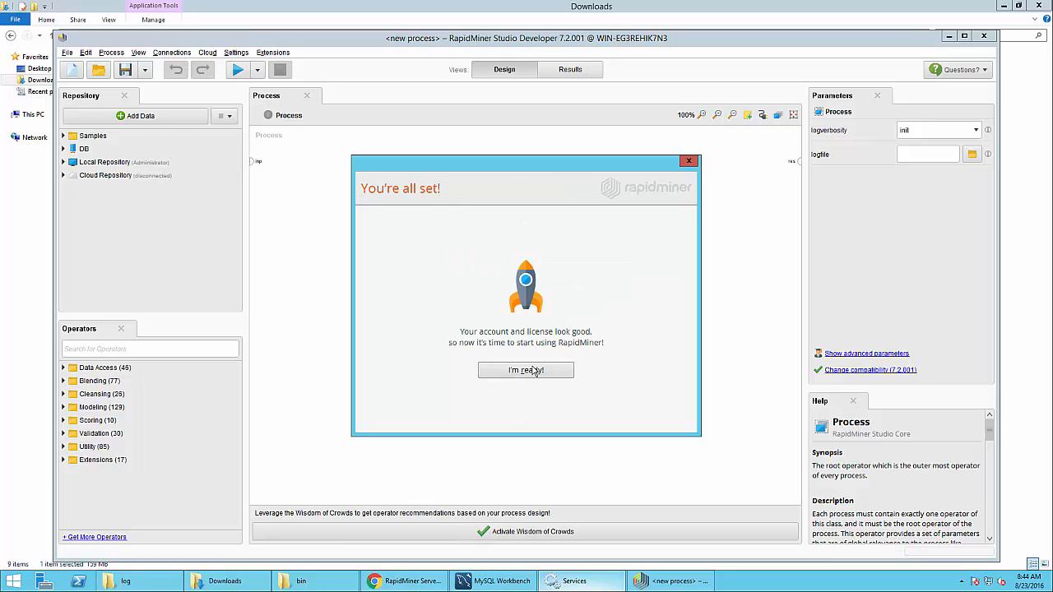
Finish setup, close the Tutorials tab and start with a blank process
{"action": "left_click", "coordinate": [522, 375]}
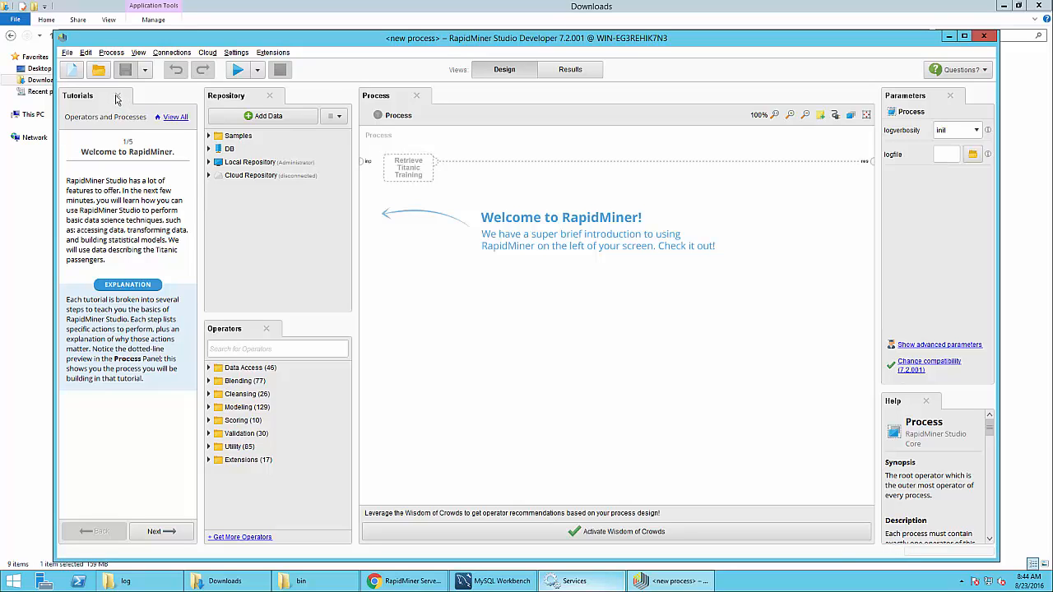
{"action": "left_click", "coordinate": [116, 96]}
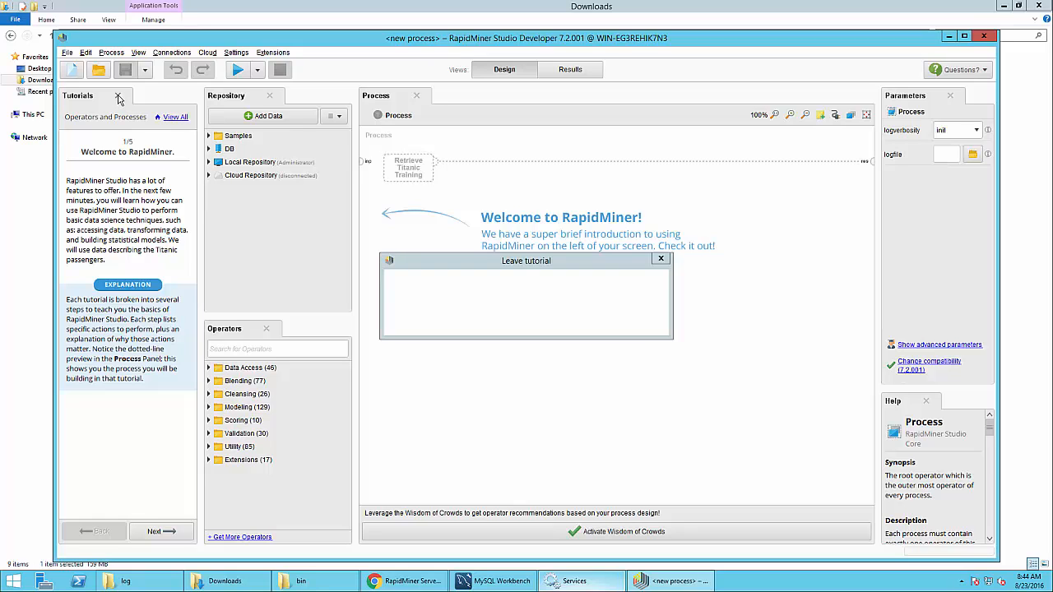
{"action": "left_click", "coordinate": [461, 324]}
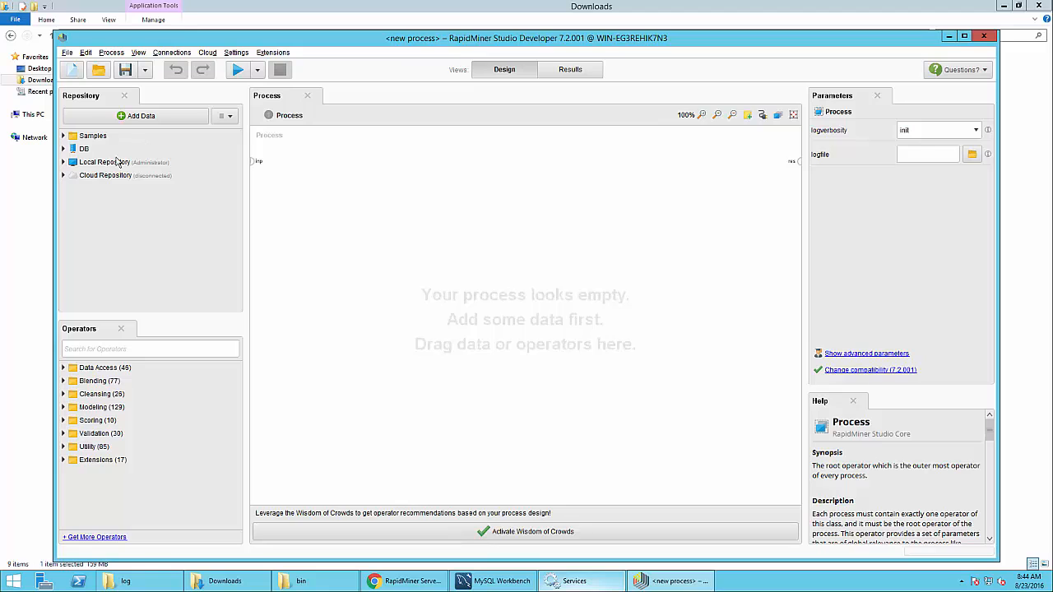
{"action": "left_click", "coordinate": [222, 116]}
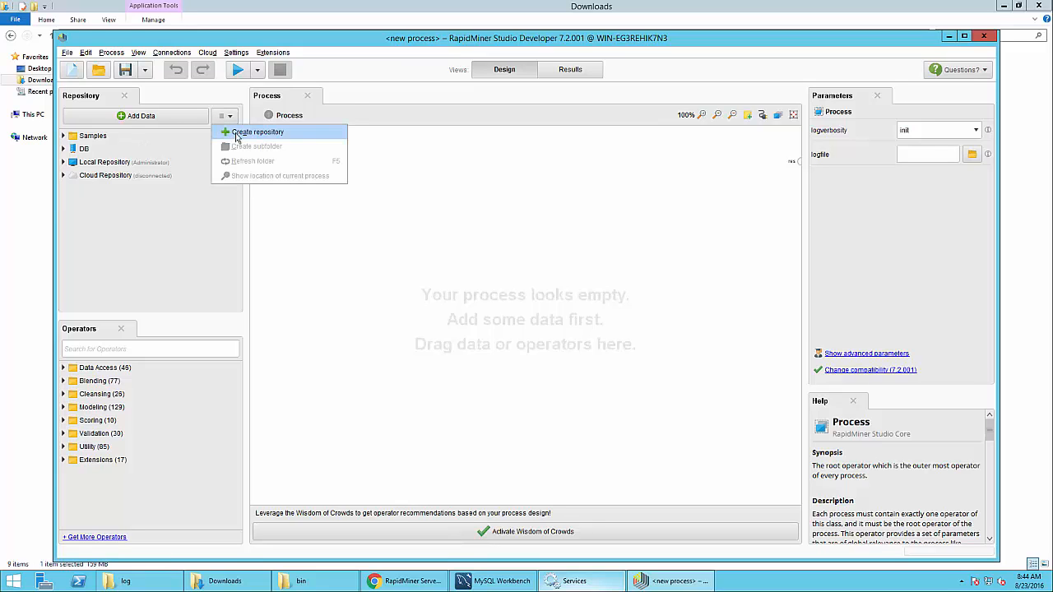
Start a new repository of type RapidMiner Server repository
{"action": "left_click", "coordinate": [235, 138]}
{"action": "left_click", "coordinate": [414, 285]}
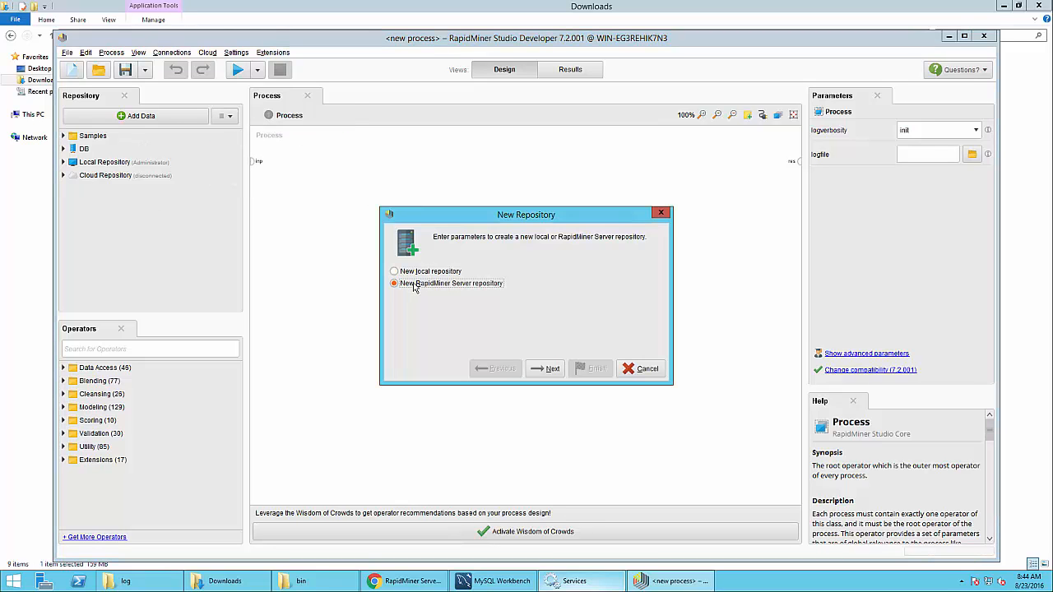
{"action": "left_click", "coordinate": [540, 370]}
{"action": "left_click", "coordinate": [510, 294]}
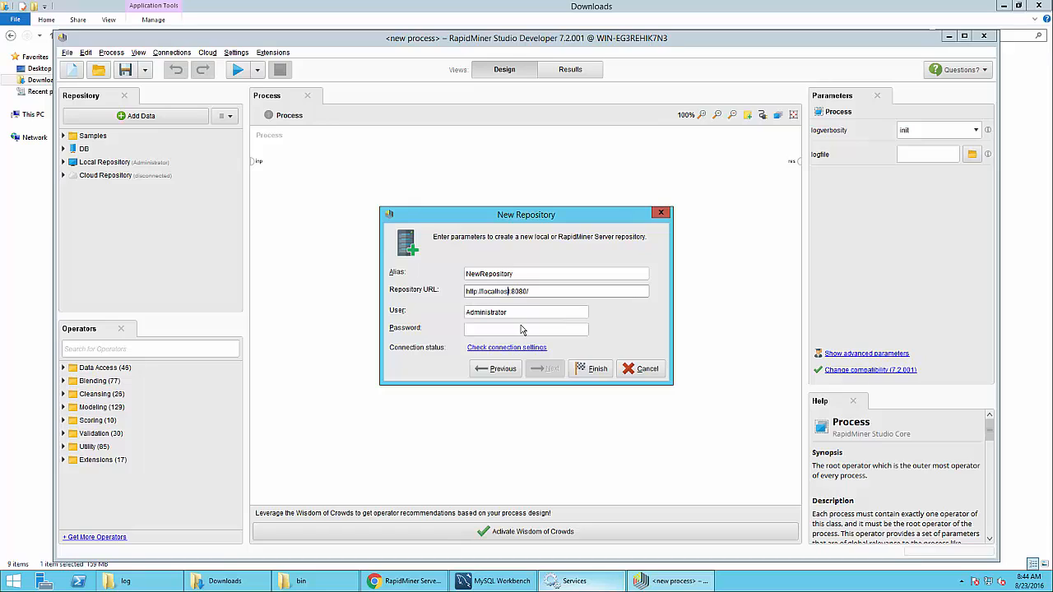
{"action": "left_click", "coordinate": [466, 311]}
{"action": "double_click", "coordinate": [466, 311]}
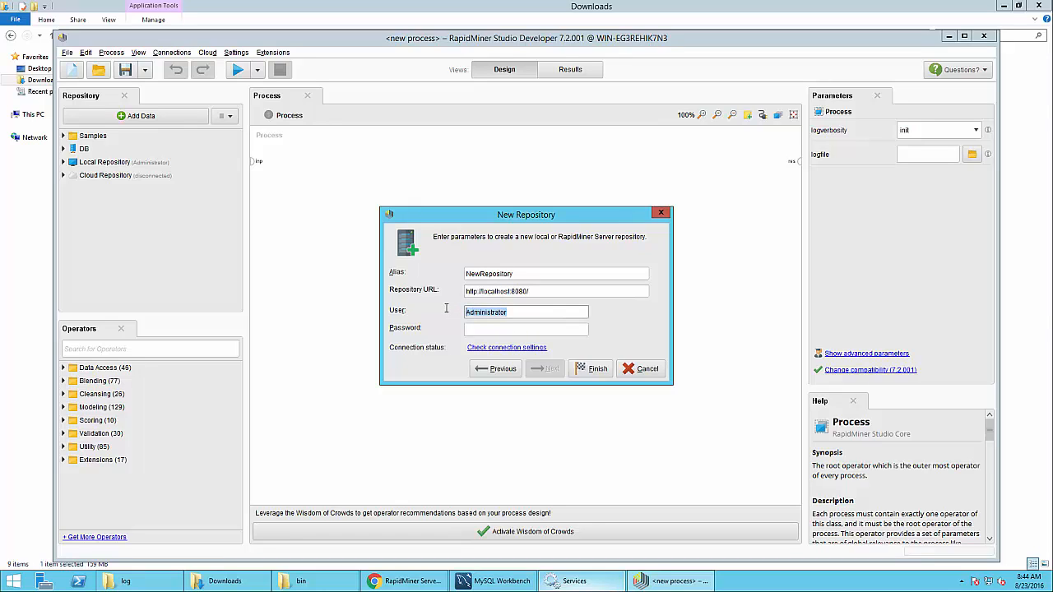
{"action": "type", "text": "admin"}
{"action": "key", "text": "Tab"}
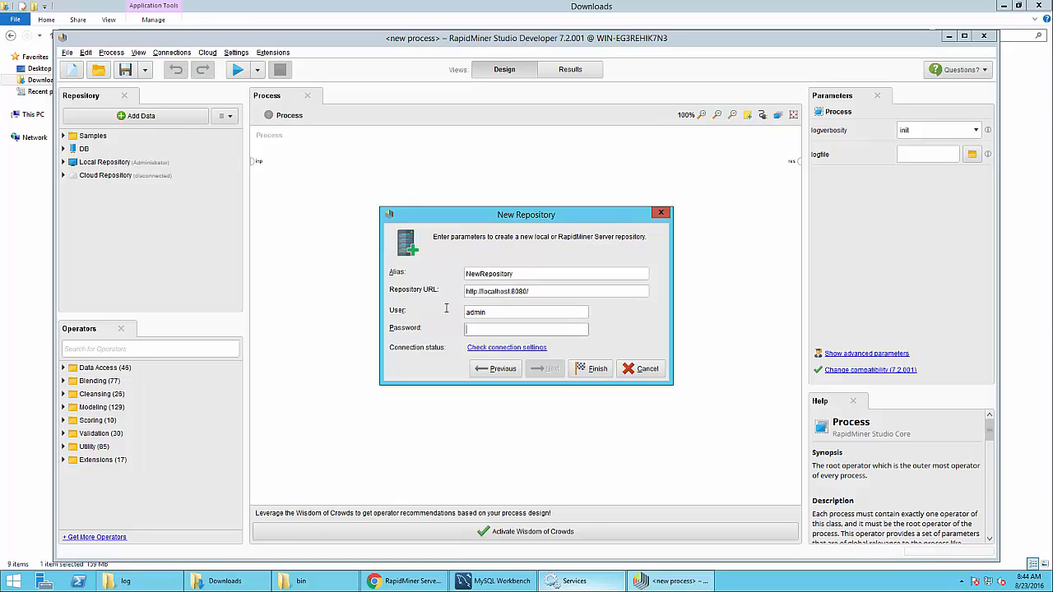
{"action": "type", "text": "c"}
{"action": "key", "text": "BackSpace"}
{"action": "key", "text": "BackSpace"}
{"action": "key", "text": "BackSpace"}
{"action": "key", "text": "BackSpace"}
{"action": "key", "text": "BackSpace"}
{"action": "key", "text": "BackSpace"}
{"action": "type", "text": "changeit"}
{"action": "left_click", "coordinate": [583, 369]}
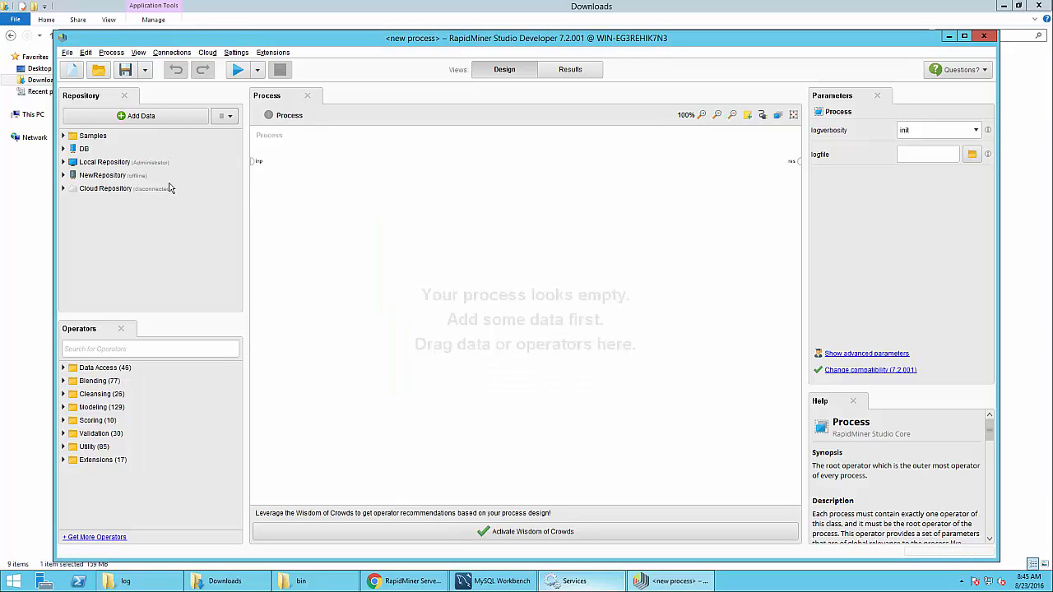
Expand Local Repository to view its processes folder, then collapse it
{"action": "left_click", "coordinate": [64, 163]}
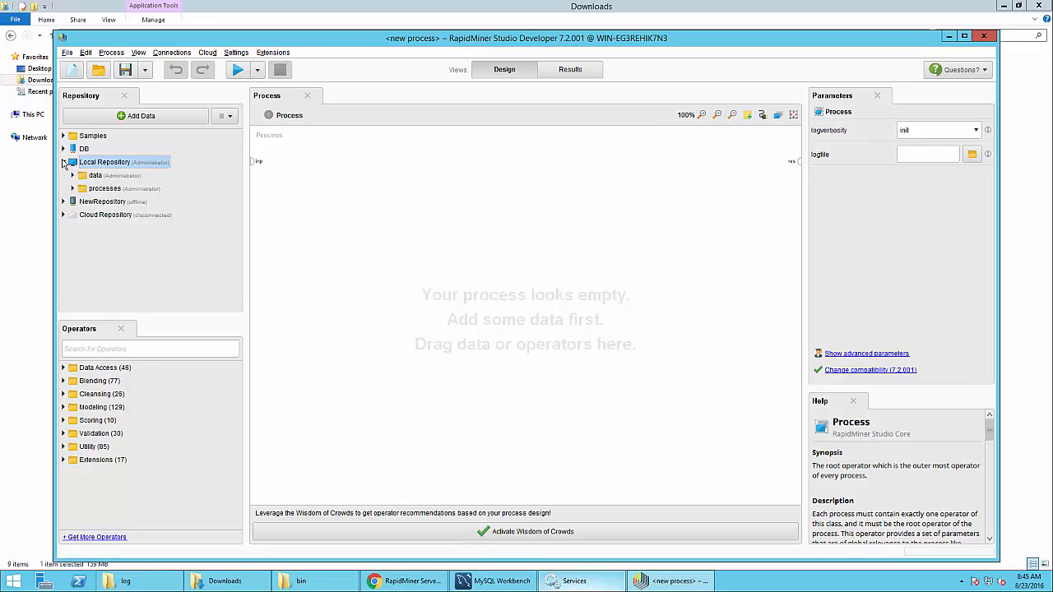
{"action": "left_click", "coordinate": [74, 188]}
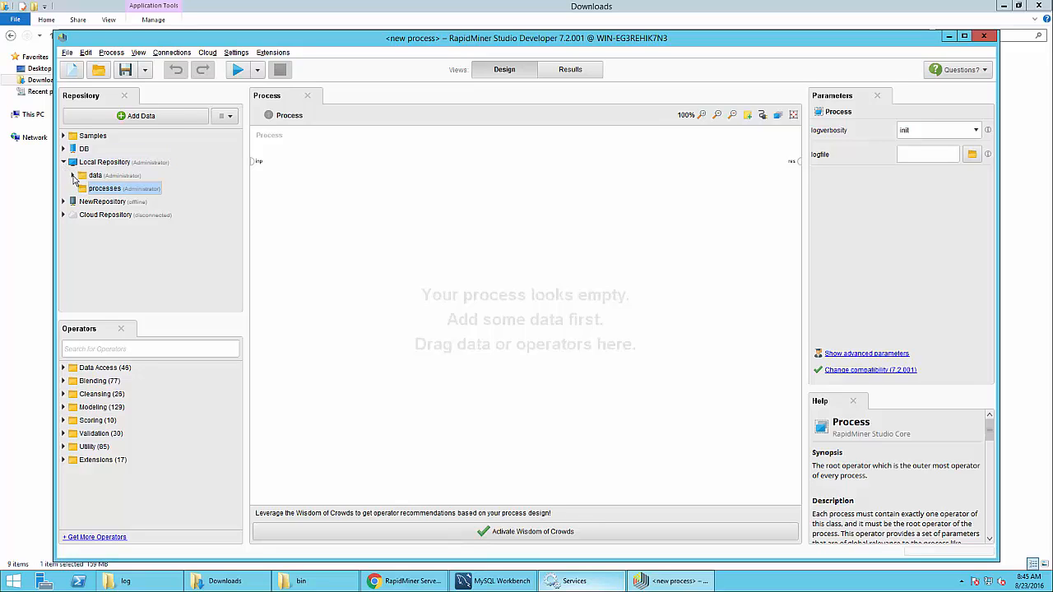
{"action": "left_click", "coordinate": [65, 163]}
Expand NewRepository and its home, groups, apps and model-management folders
{"action": "left_click", "coordinate": [63, 176]}
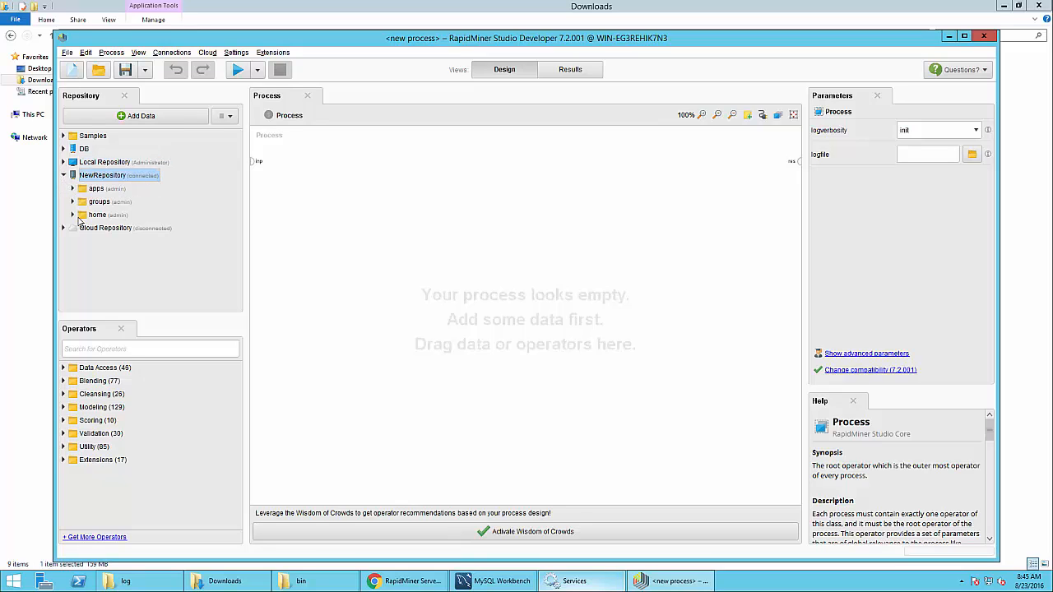
{"action": "left_click", "coordinate": [74, 215]}
{"action": "left_click", "coordinate": [72, 202]}
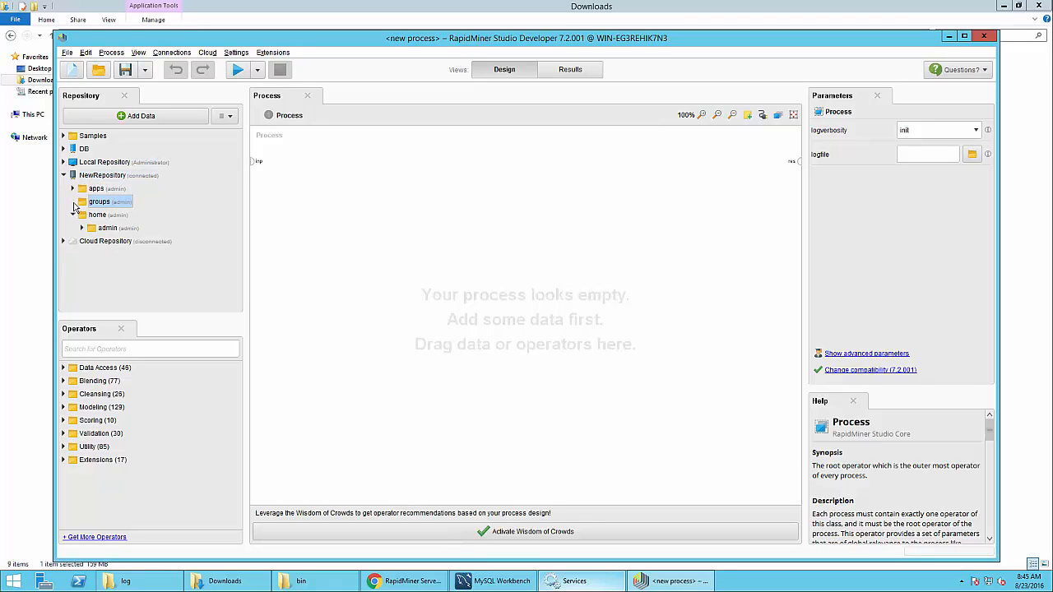
{"action": "left_click", "coordinate": [73, 188]}
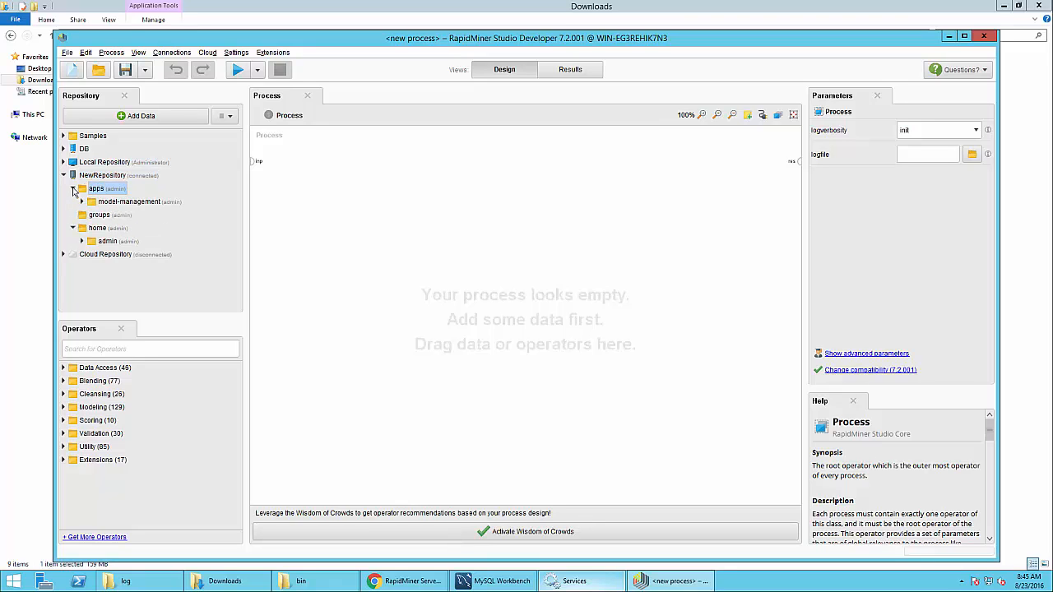
{"action": "left_click", "coordinate": [82, 203]}
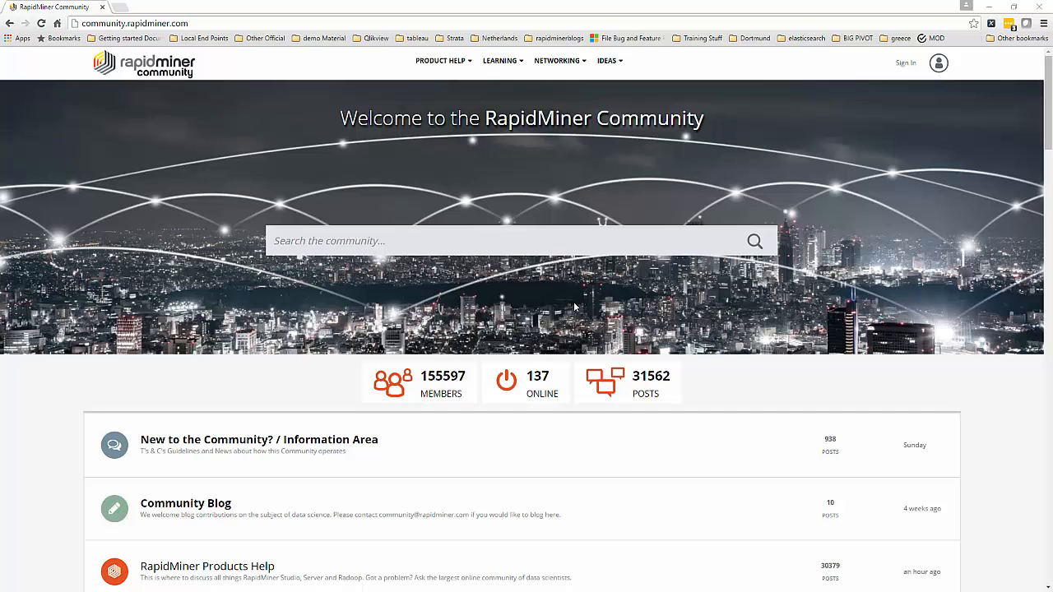
Go to PRODUCT HELP > Server Forum on community.rapidminer.com and scroll through its topics
{"action": "left_click", "coordinate": [118, 25]}
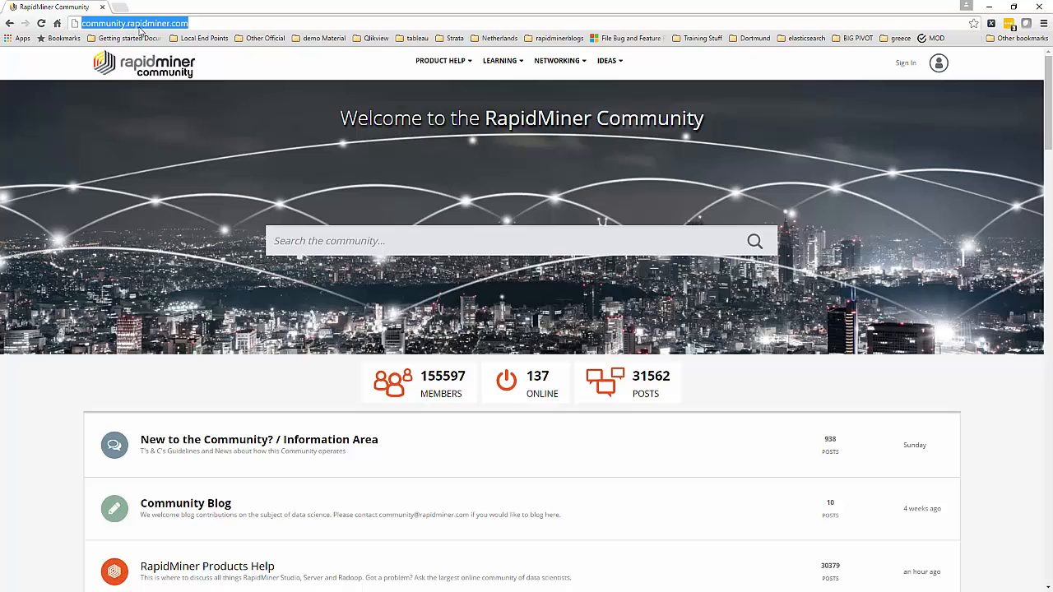
{"action": "mouse_move", "coordinate": [451, 60]}
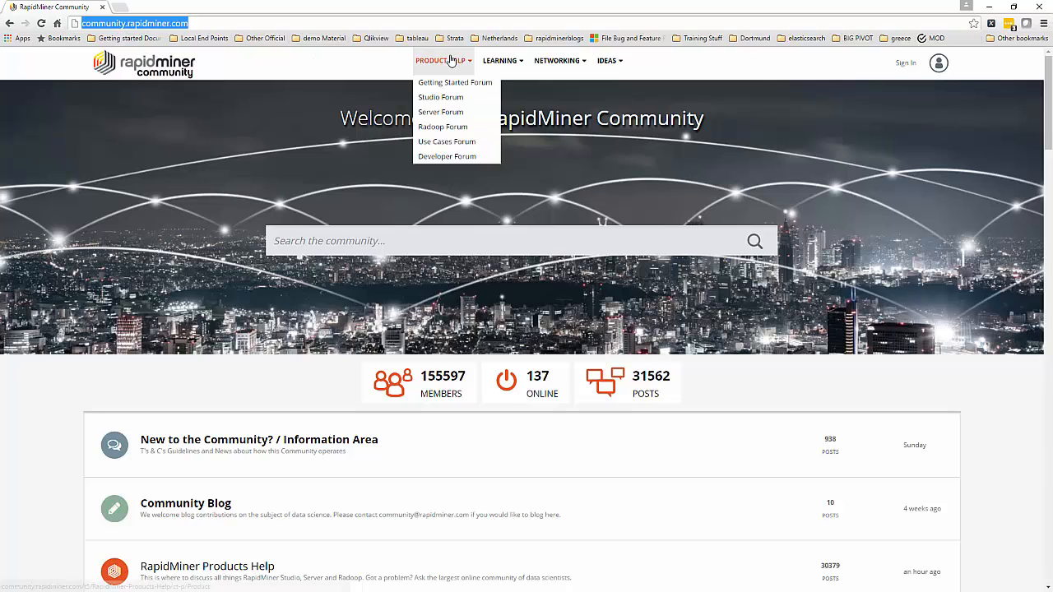
{"action": "left_click", "coordinate": [441, 119]}
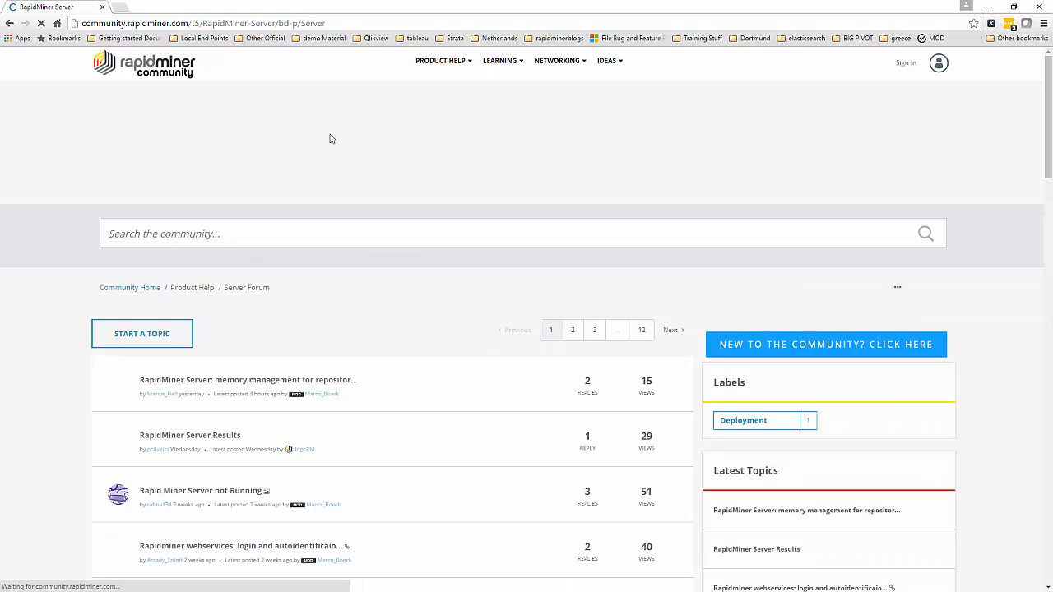
{"action": "scroll", "coordinate": [376, 447], "scroll_direction": "down", "scroll_amount": 4}
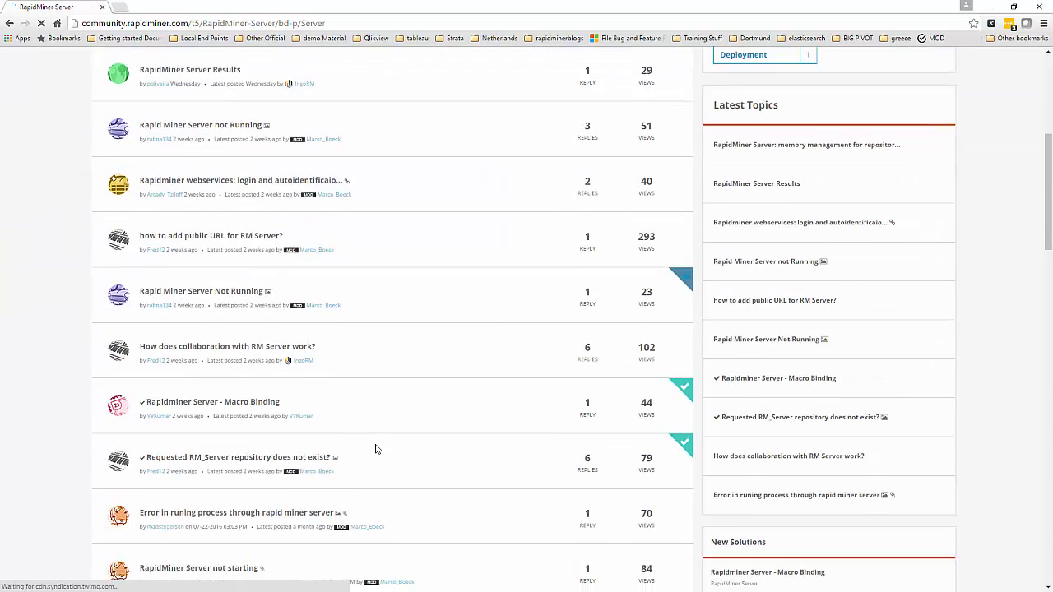
{"action": "scroll", "coordinate": [376, 447], "scroll_direction": "up", "scroll_amount": 4}
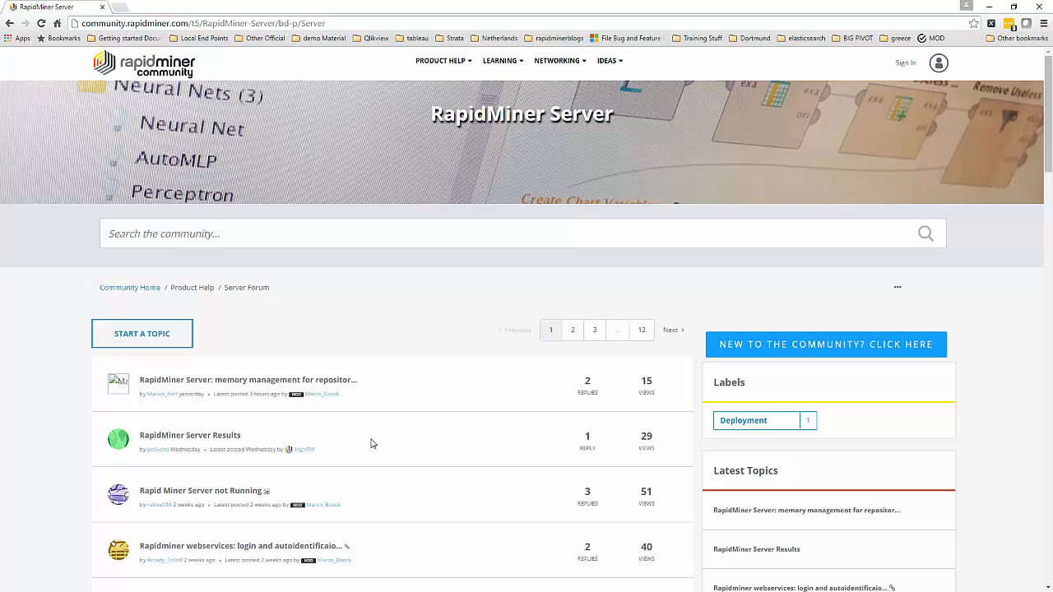
{"action": "scroll", "coordinate": [371, 444], "scroll_direction": "down", "scroll_amount": 5}
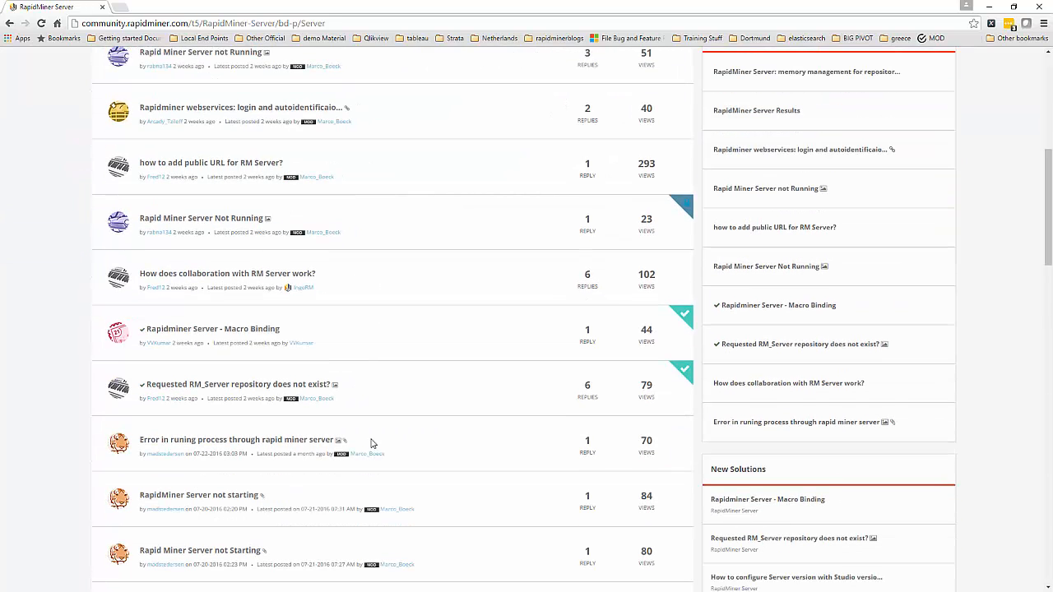